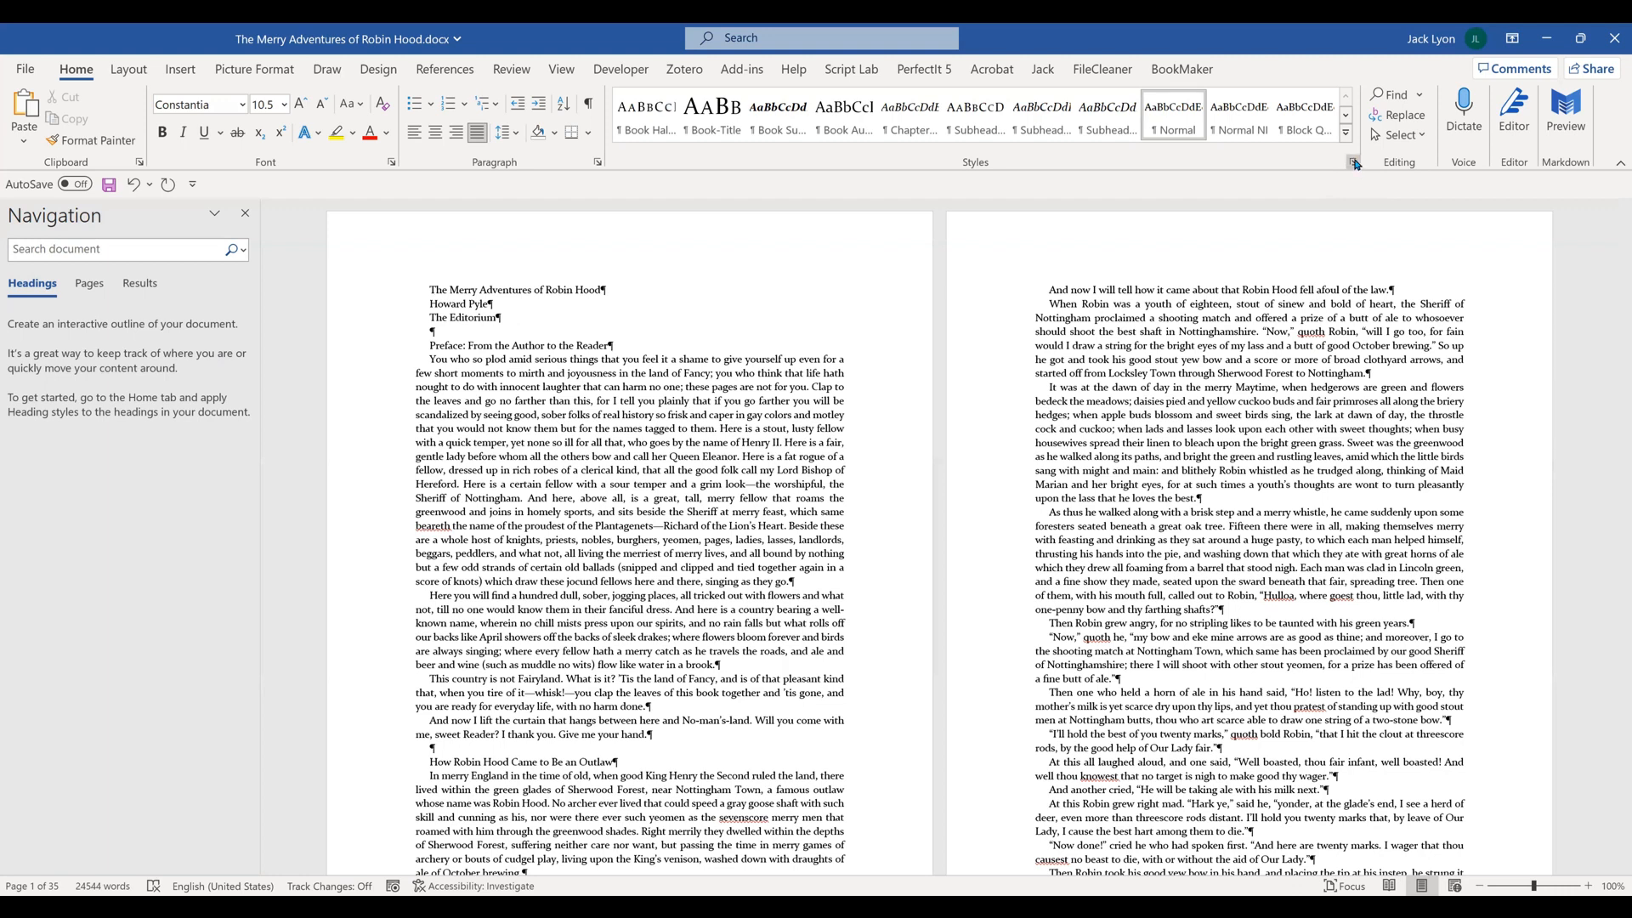
# - Show the full list of styles and apply the Book-Title style to the line "The Merry Adventures of Robin Hood"
pyautogui.click(1354, 163)
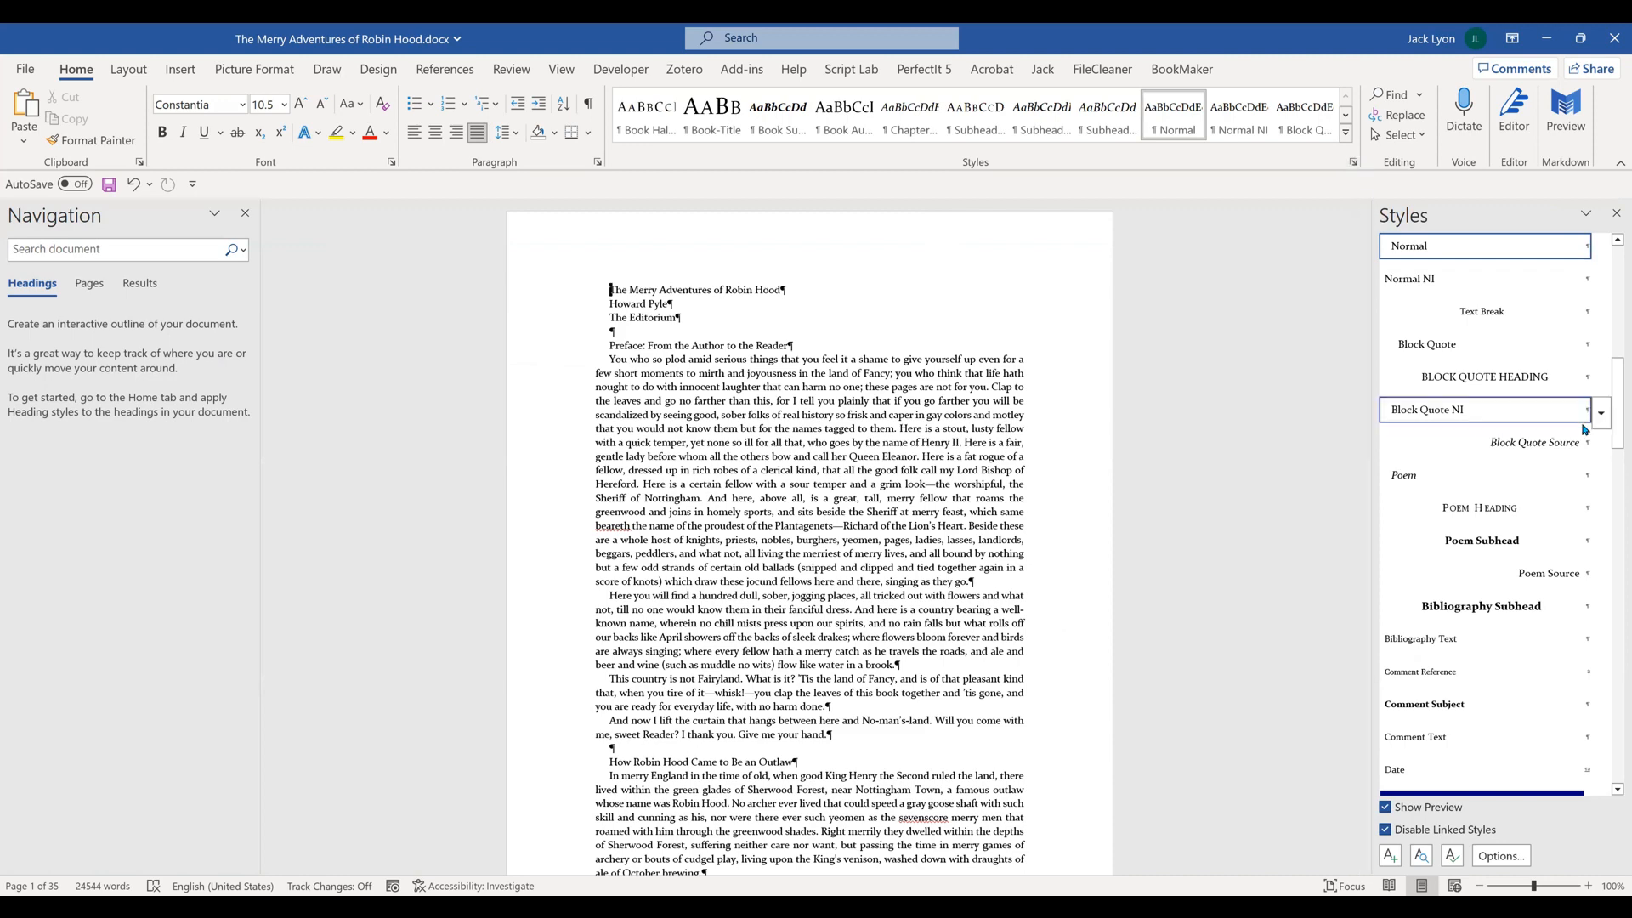
pyautogui.moveTo(1614, 400); pyautogui.dragTo(1615, 330)
pyautogui.scroll(5, 1614, 330)
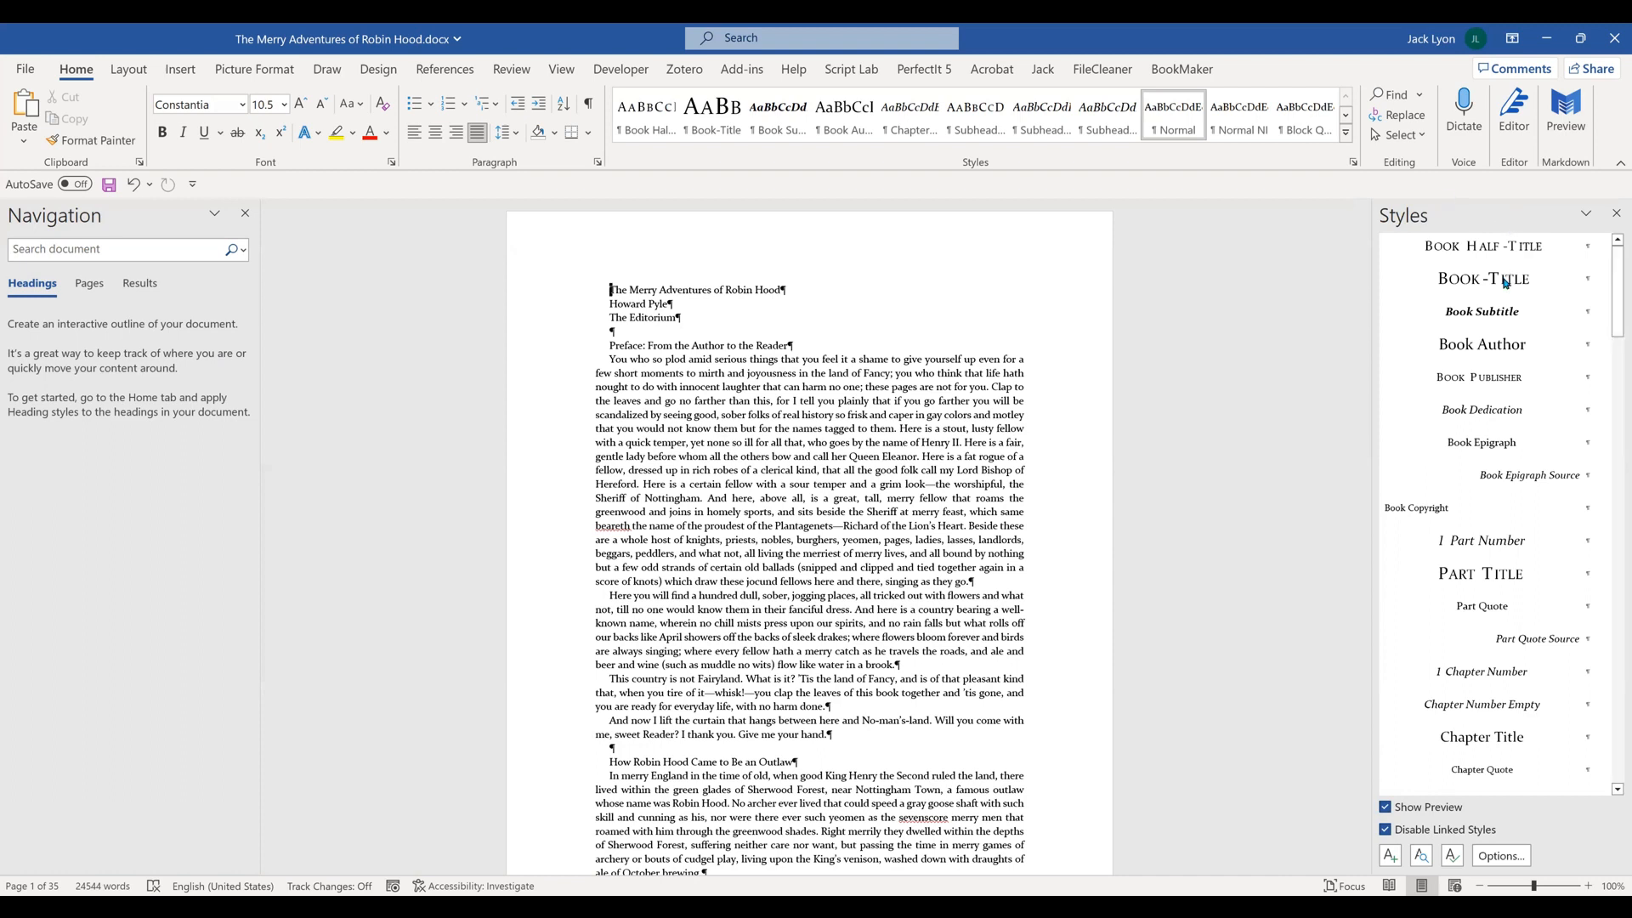
pyautogui.moveTo(1505, 285)
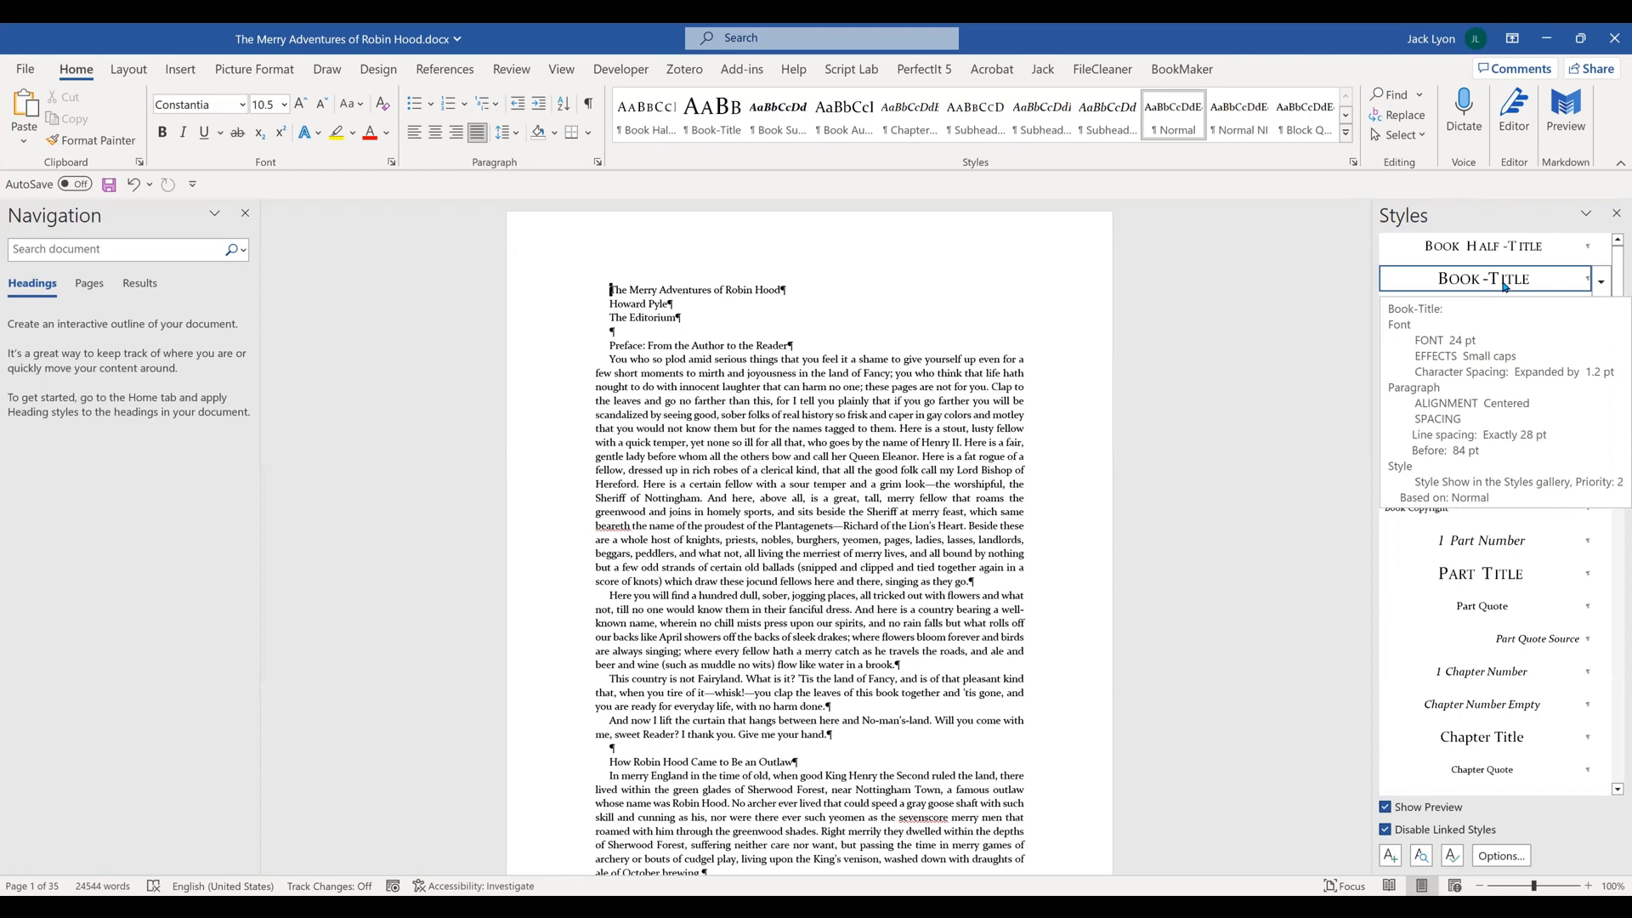
pyautogui.click(1503, 284)
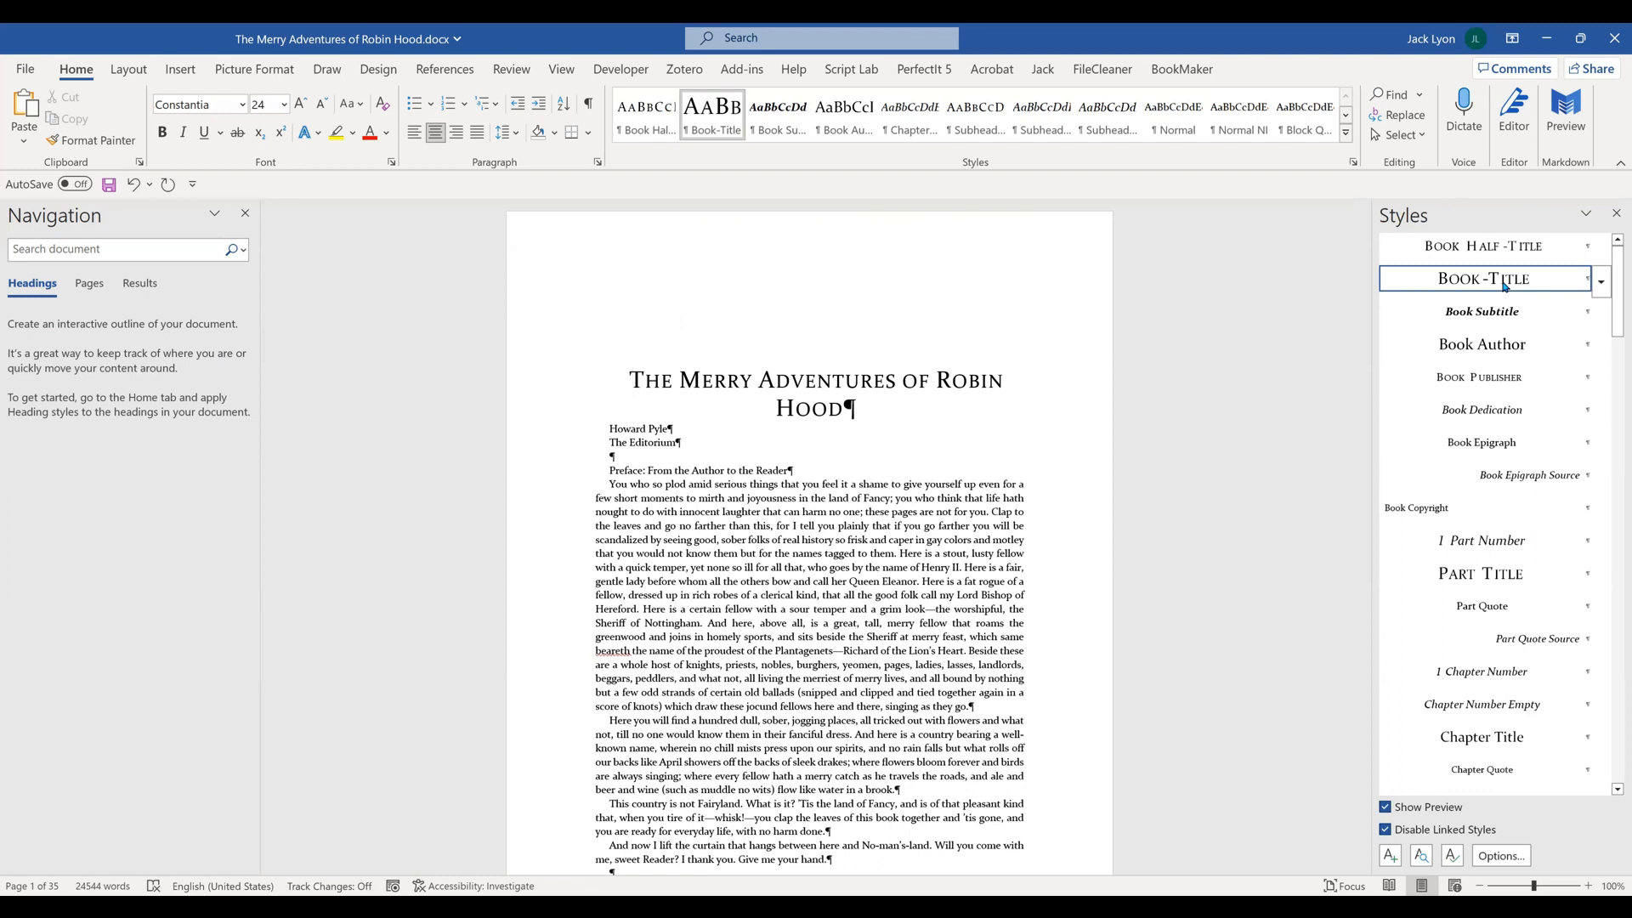
# - Apply the Book Author style to the author's name line directly beneath the book title
pyautogui.press('Down')
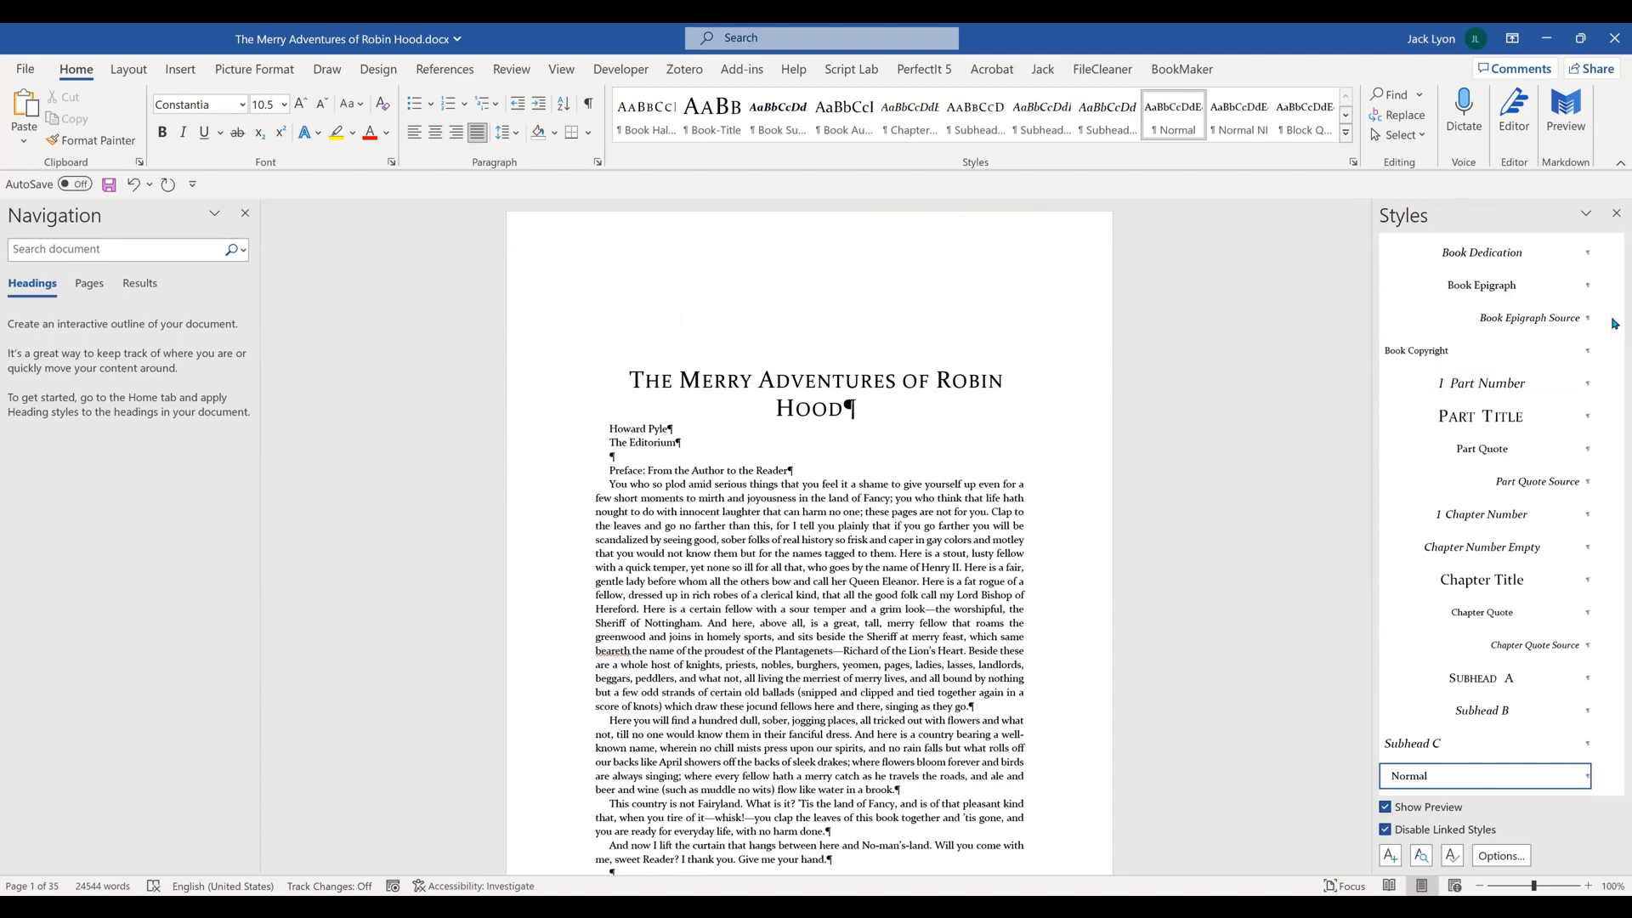
pyautogui.scroll(3, 1615, 275)
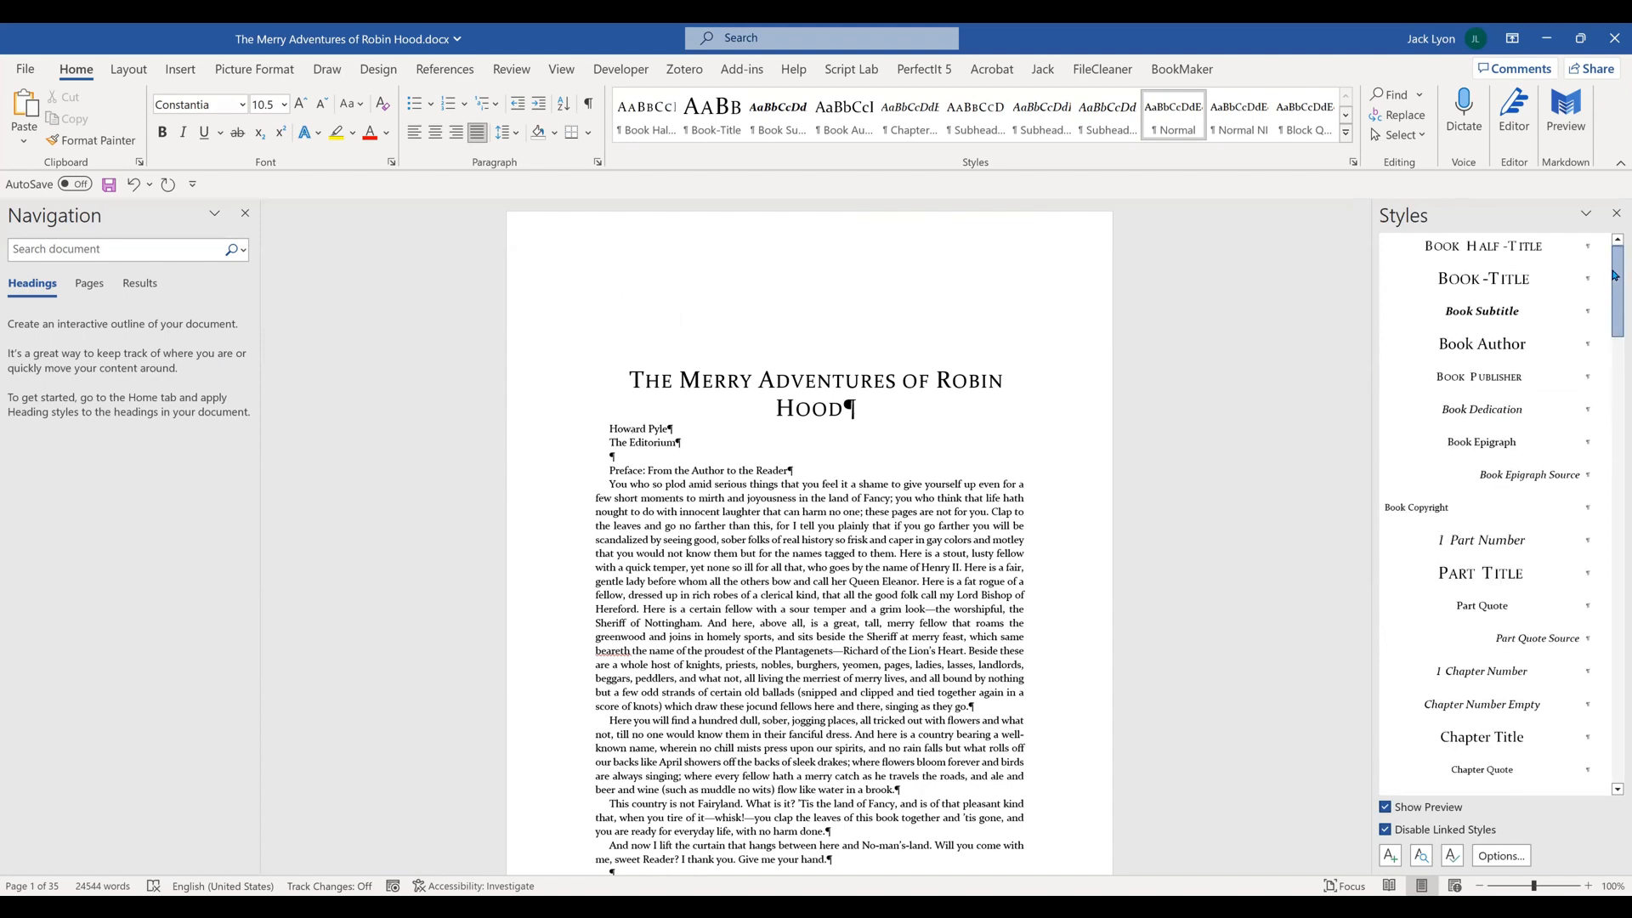
pyautogui.click(1490, 345)
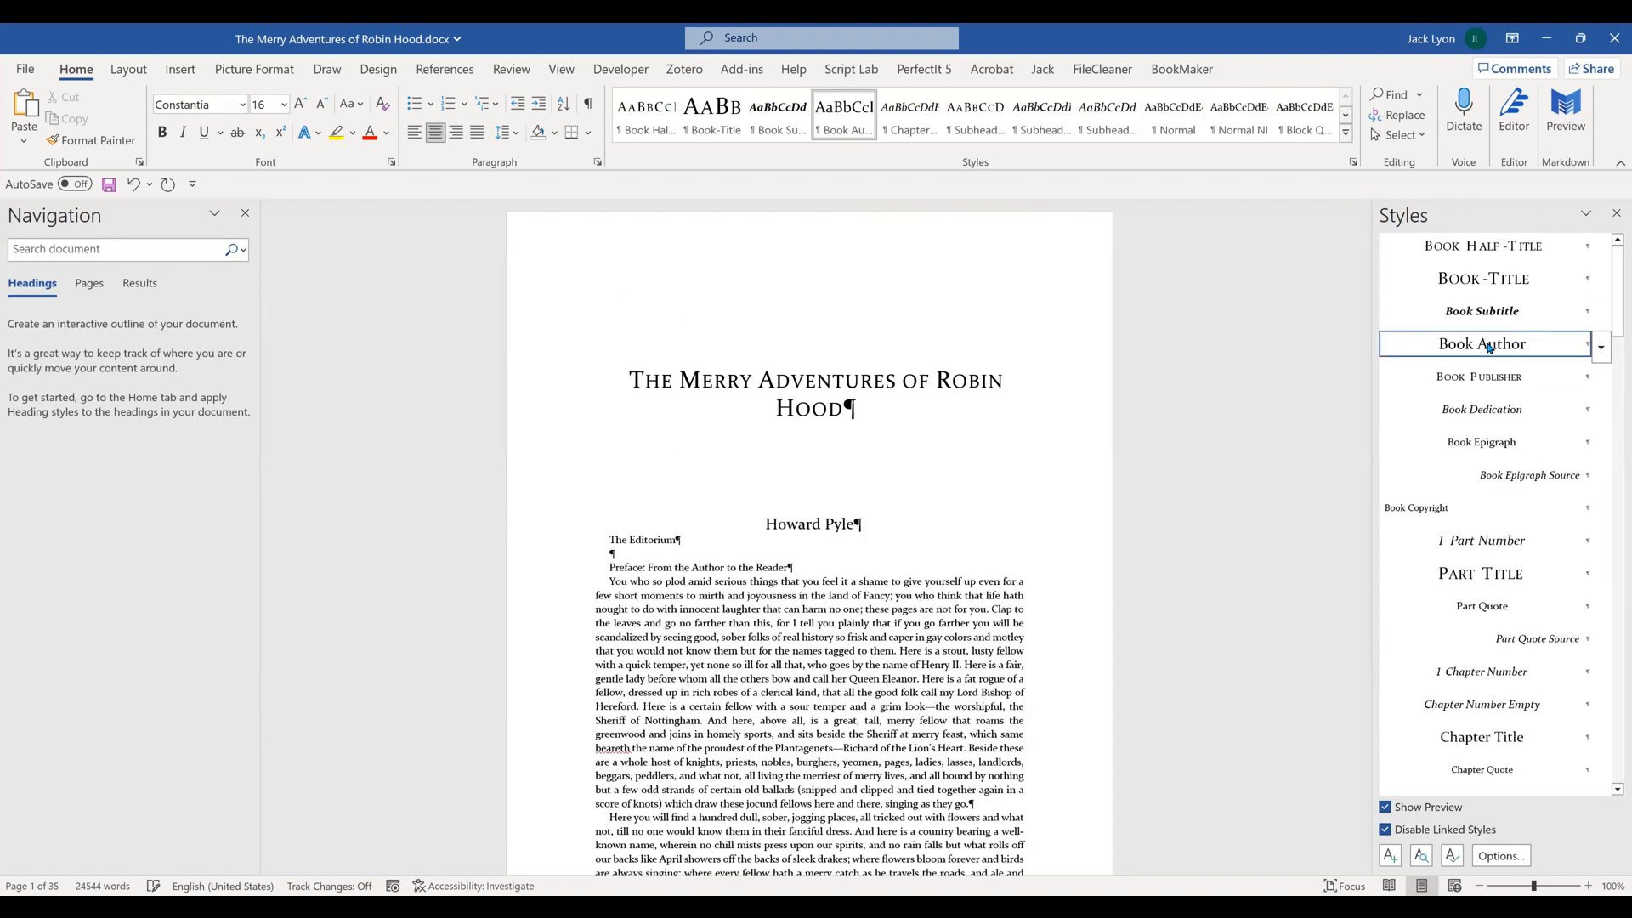
# - Apply the Book Publisher style to the line "The Editorium"
pyautogui.click(641, 539)
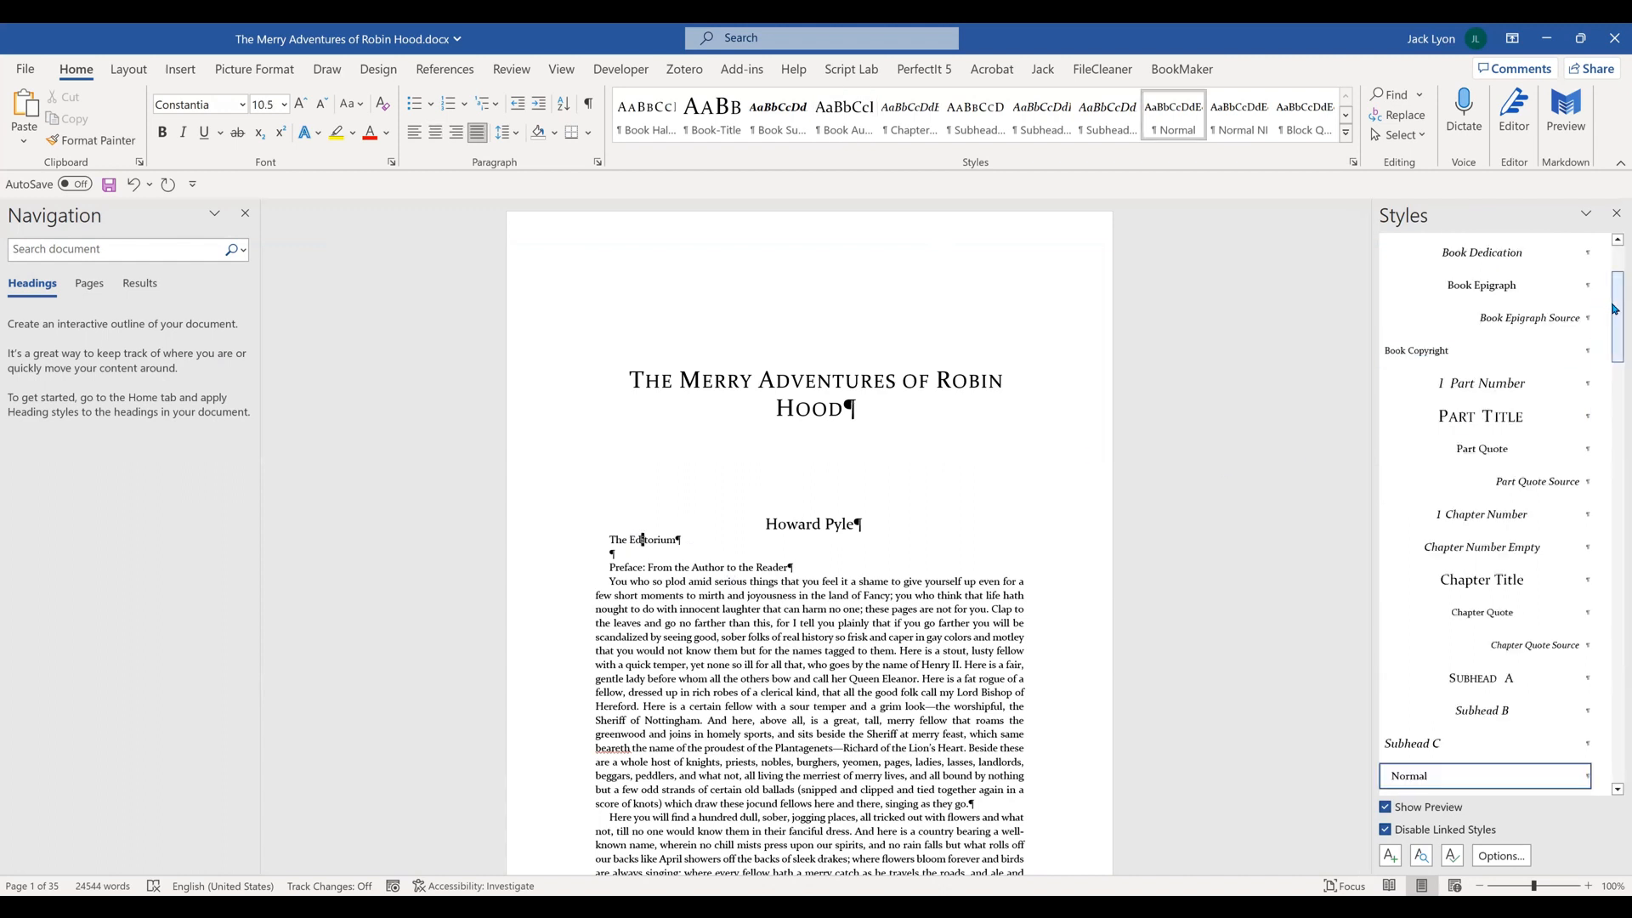
pyautogui.moveTo(1615, 308); pyautogui.dragTo(1614, 283)
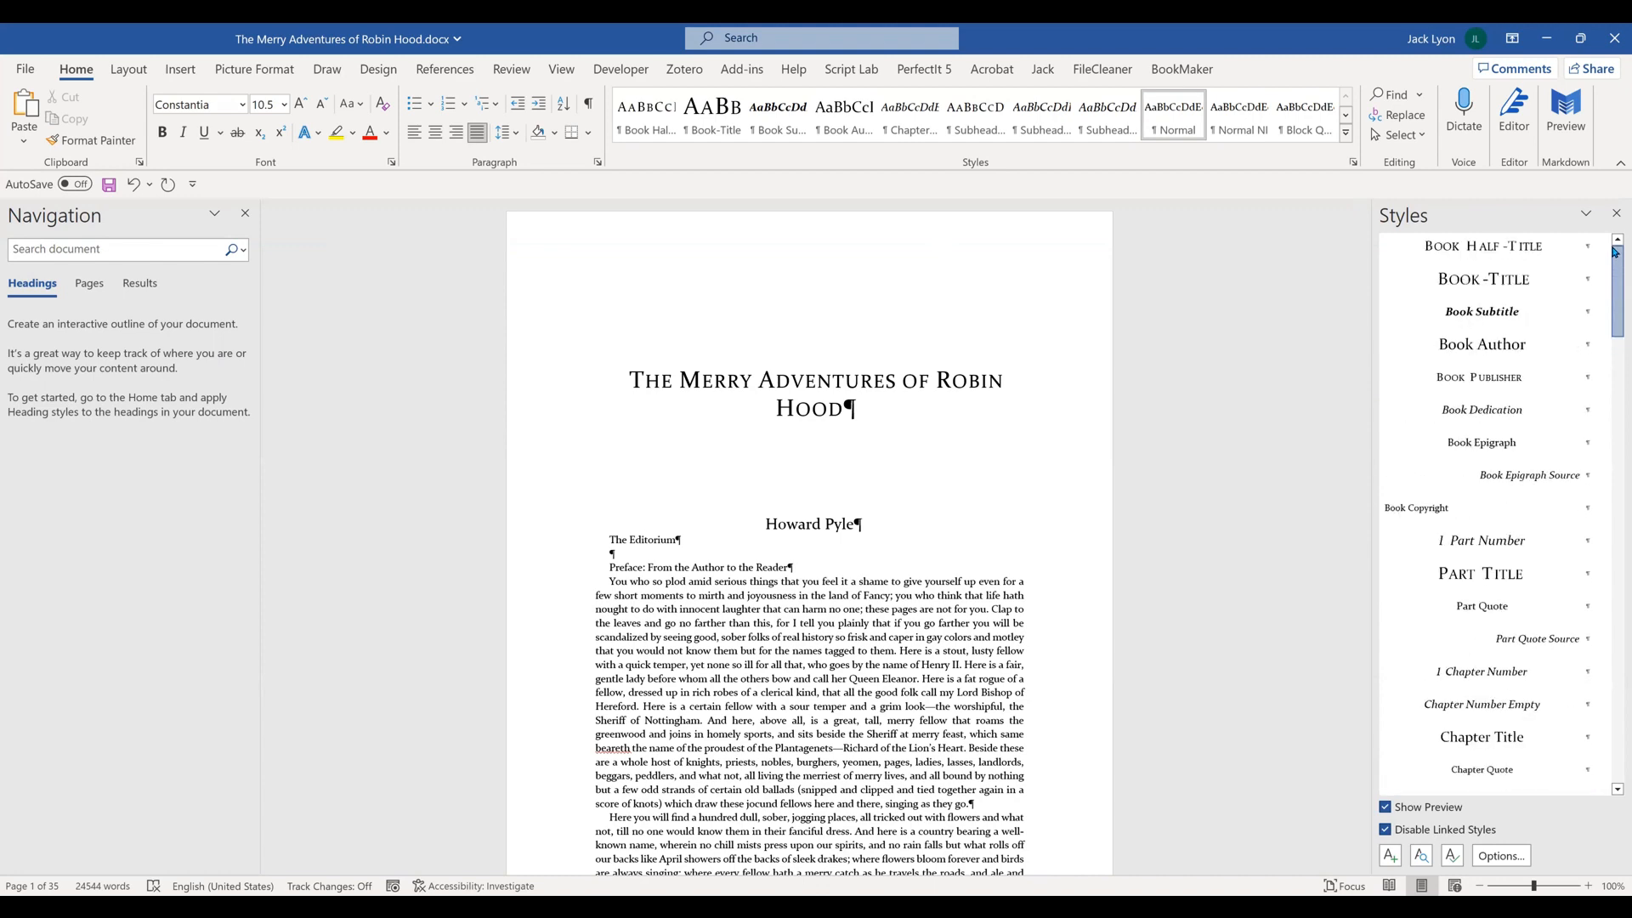
pyautogui.click(1498, 381)
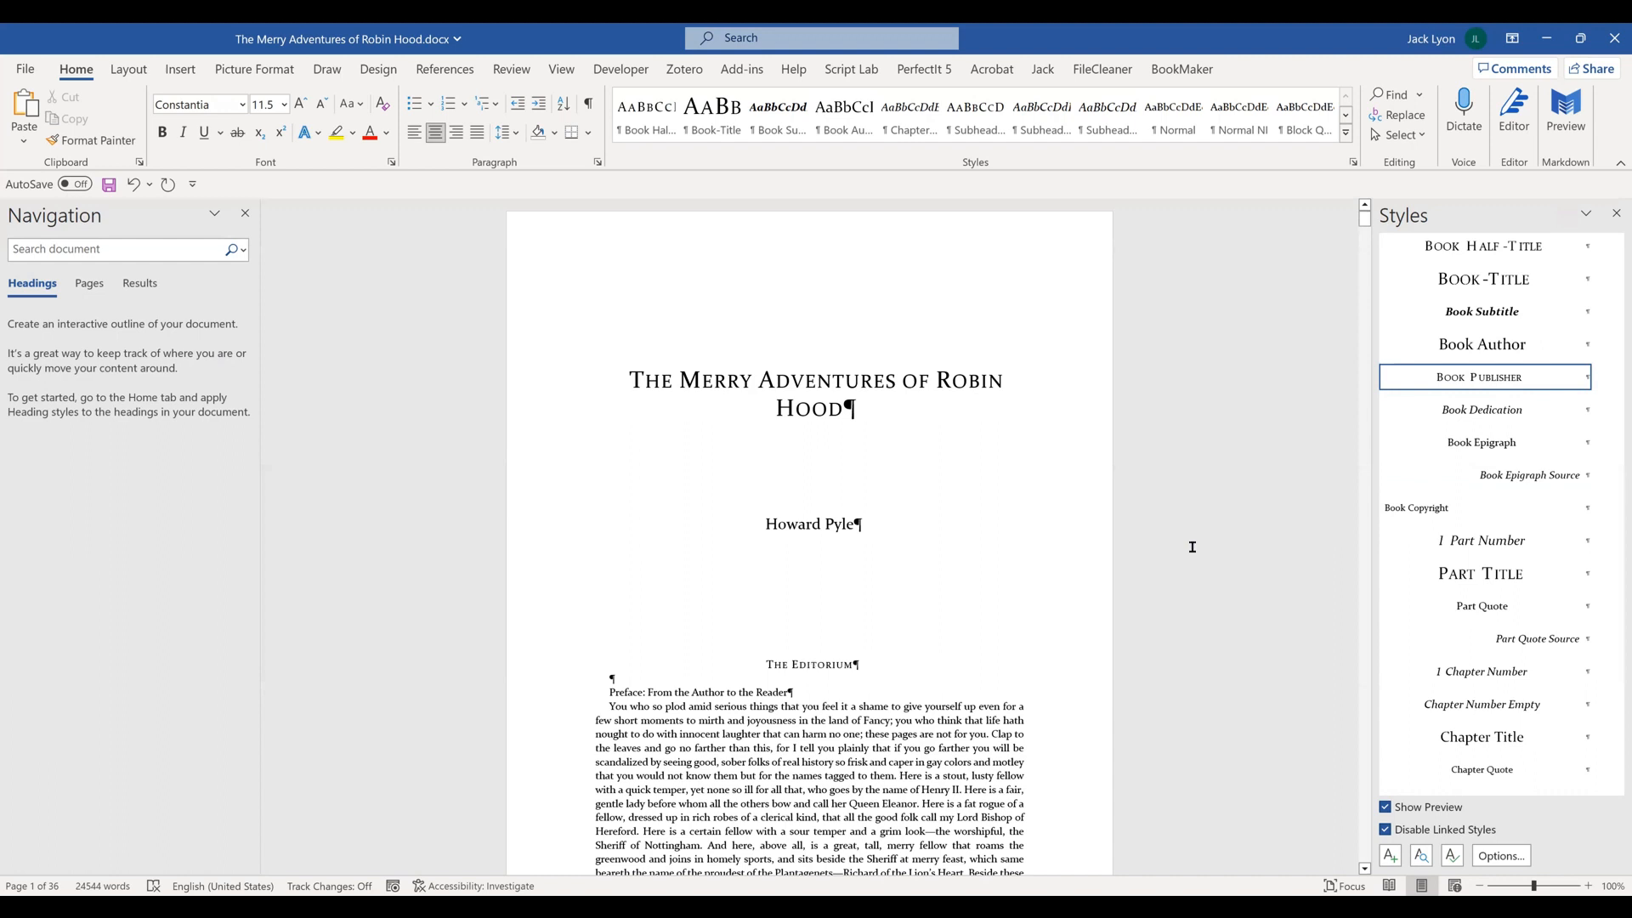
# - Apply the Chapter Title style to the heading line "Preface: From the Author to the Reader"
pyautogui.click(705, 692)
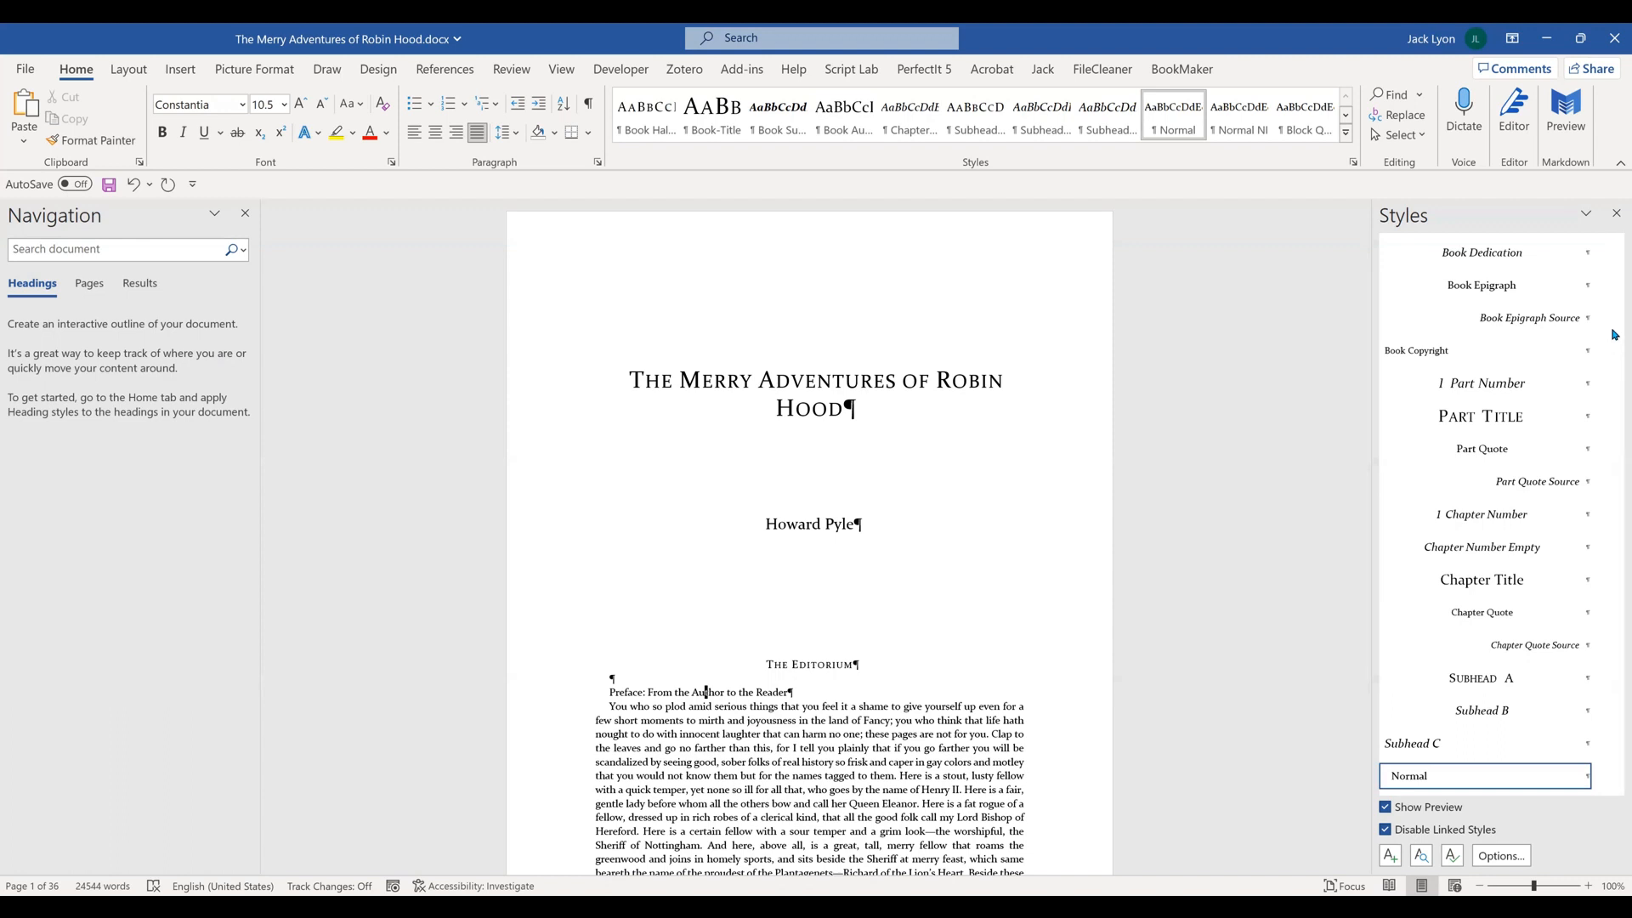
pyautogui.moveTo(1613, 325); pyautogui.dragTo(1614, 355)
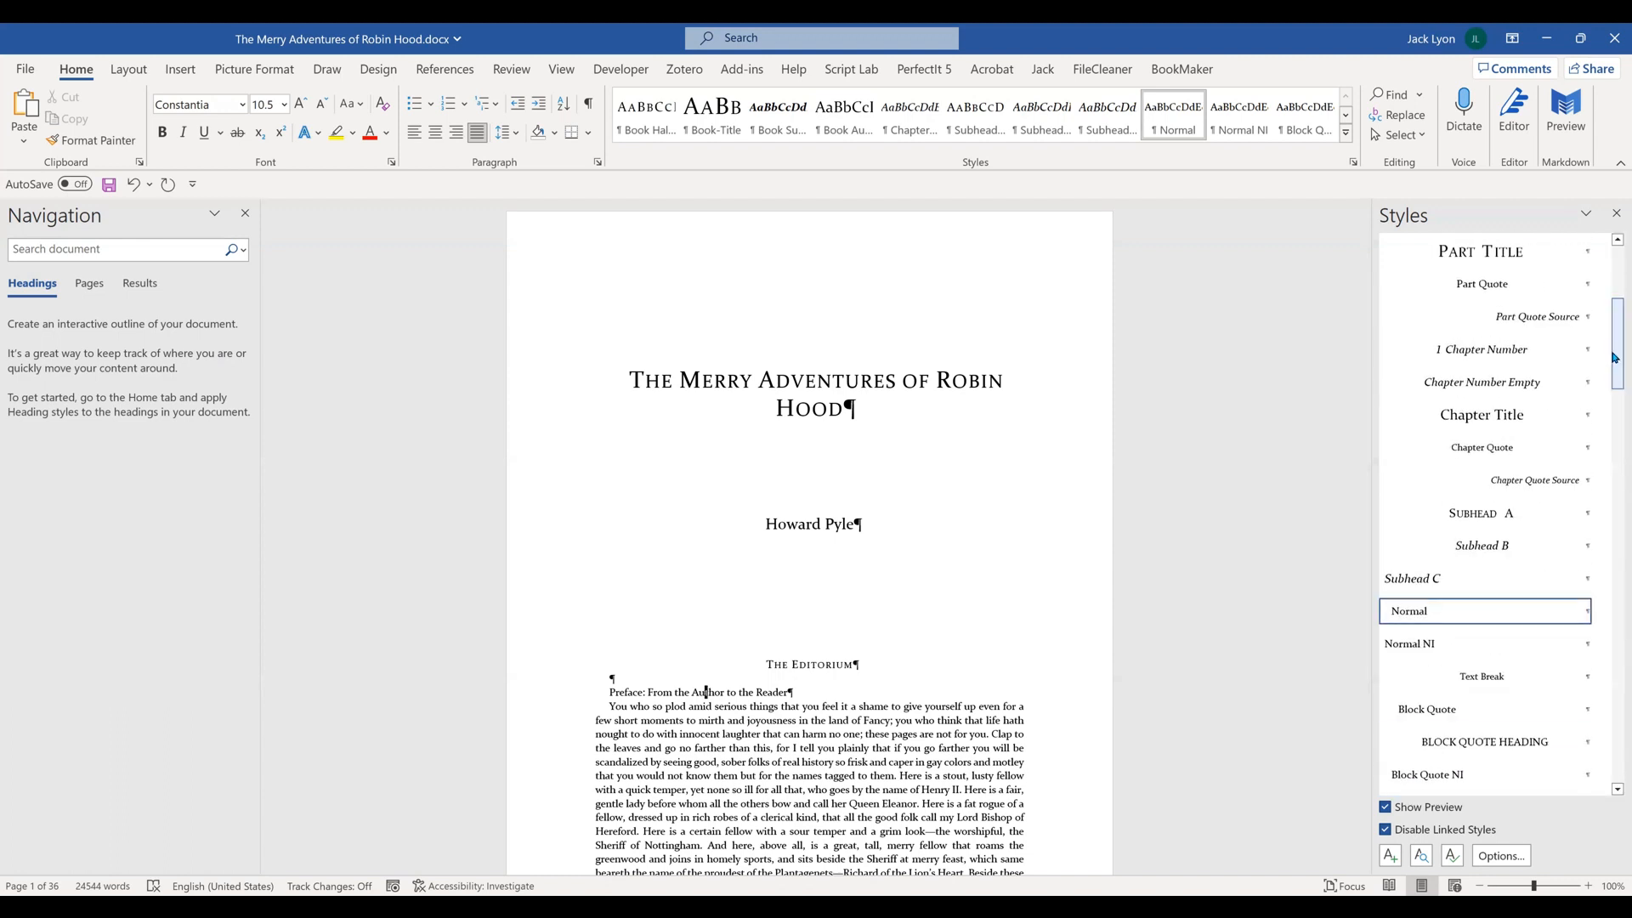
pyautogui.click(1527, 417)
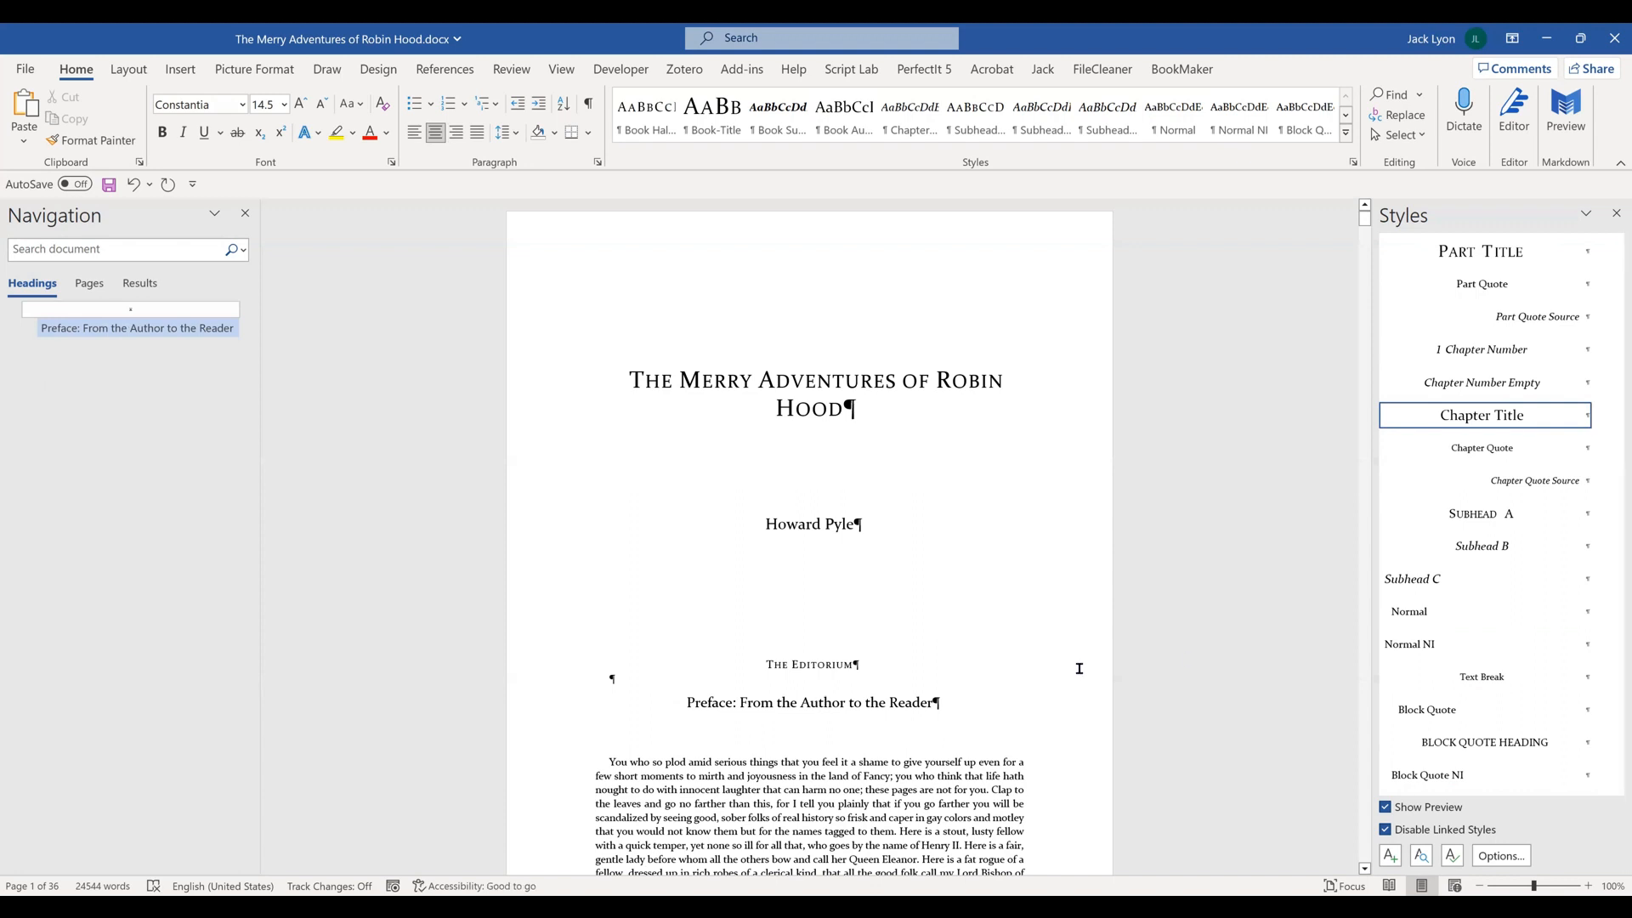
pyautogui.press('Up')
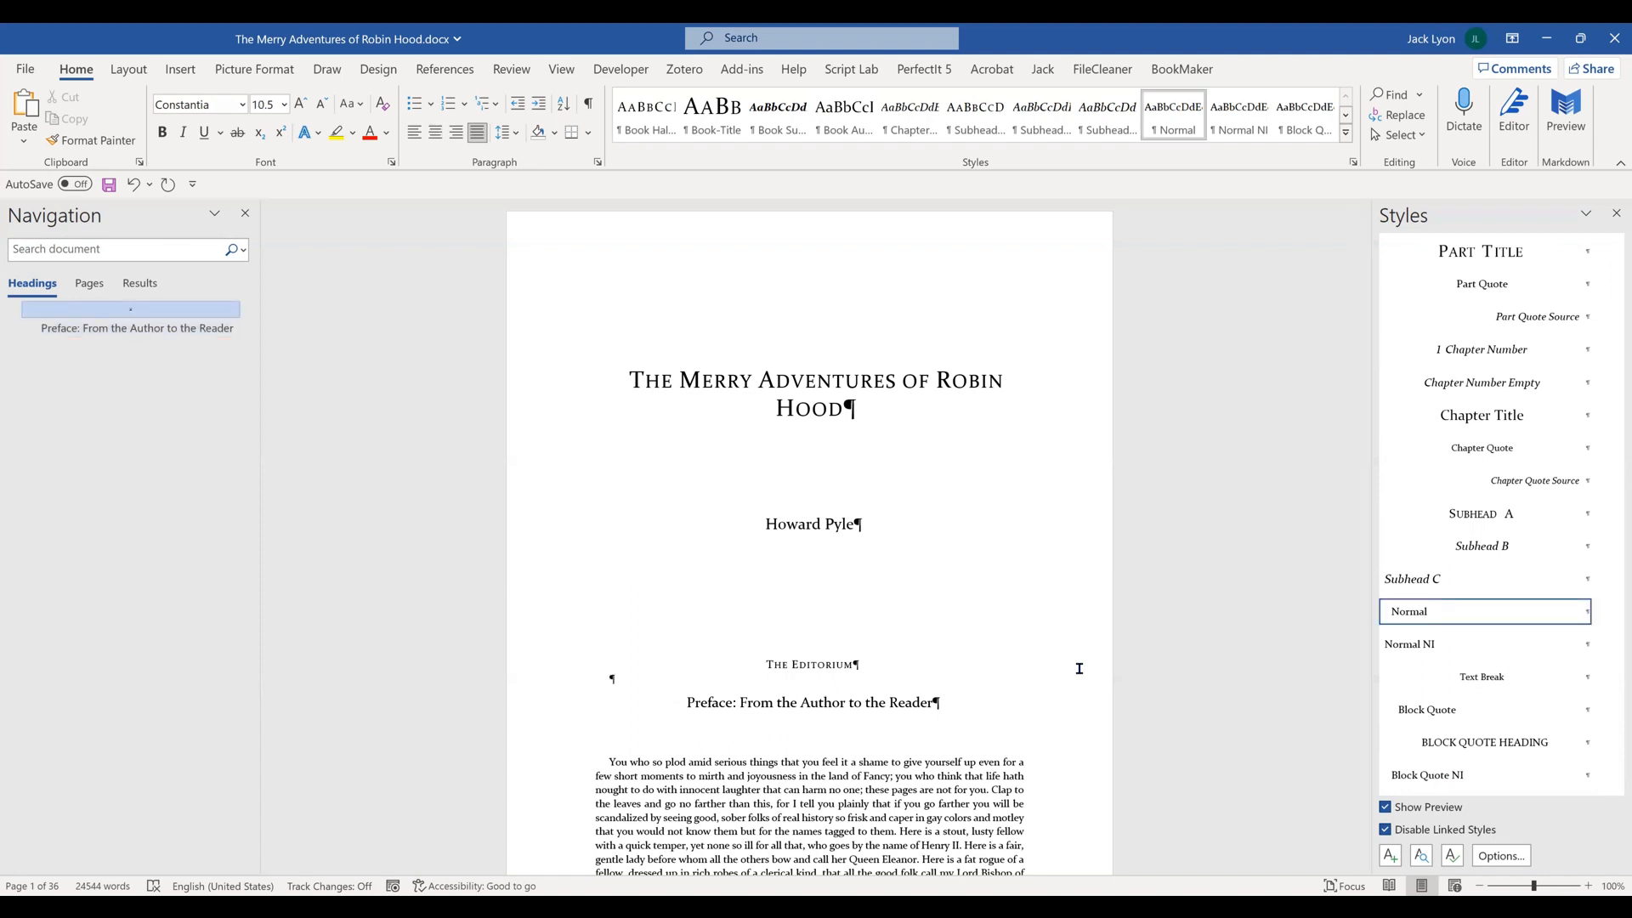
pyautogui.press('Down')
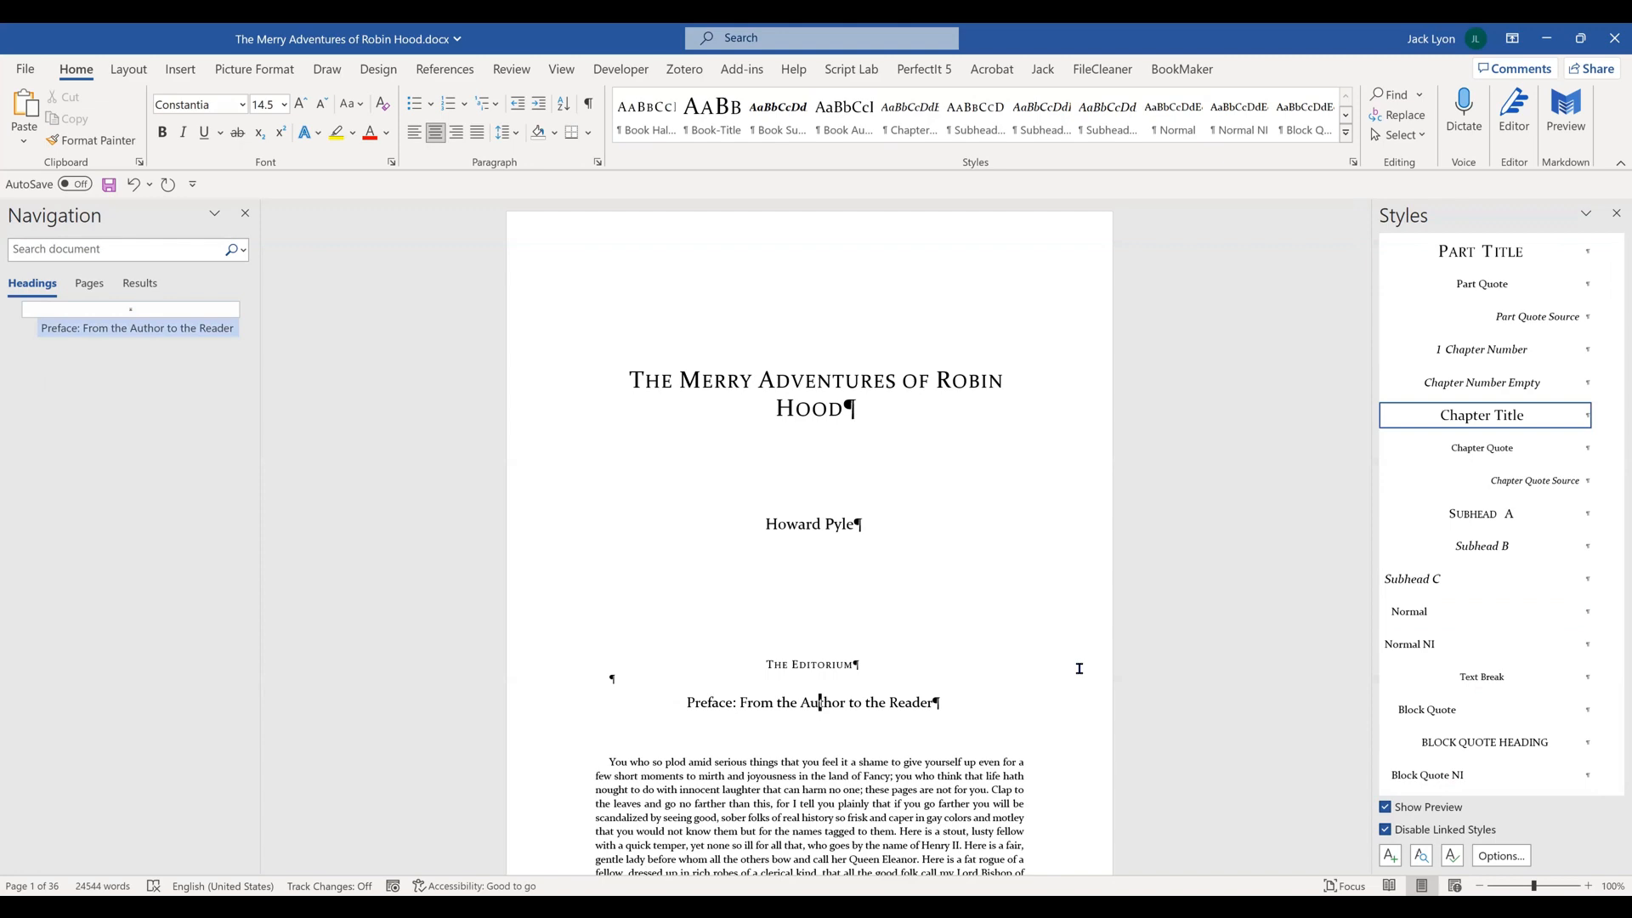
# - Apply the Chapter Title style to the line "How Robin Hood Came to Be an Outlaw"
pyautogui.press('pagedown')
pyautogui.press('pagedown')
pyautogui.press('pagedown')
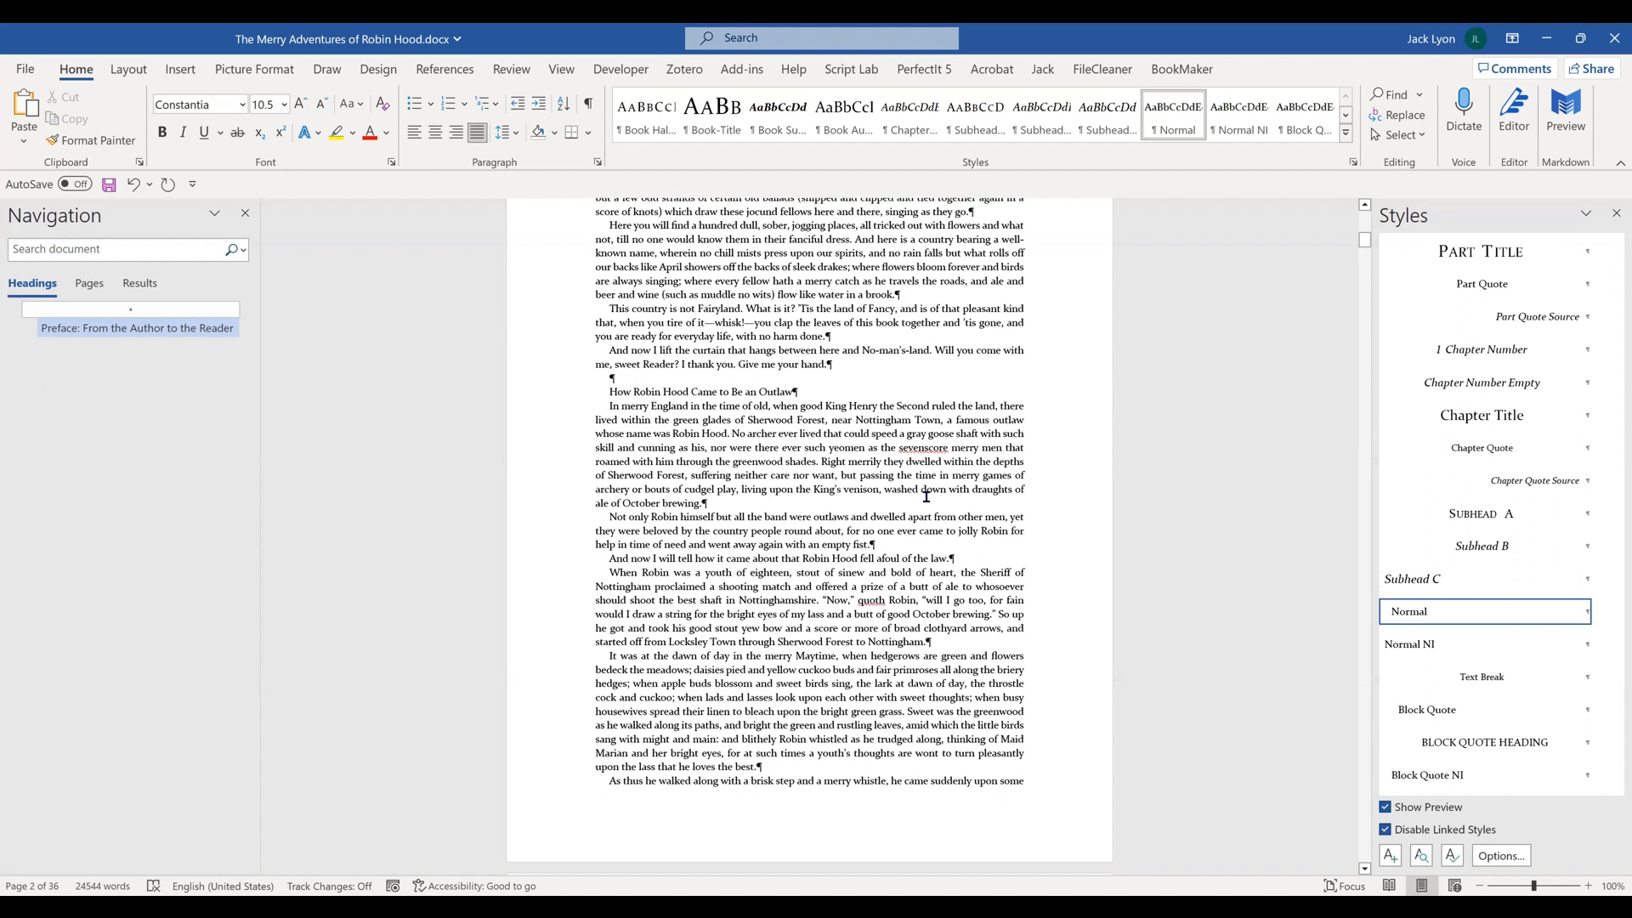
pyautogui.click(1491, 419)
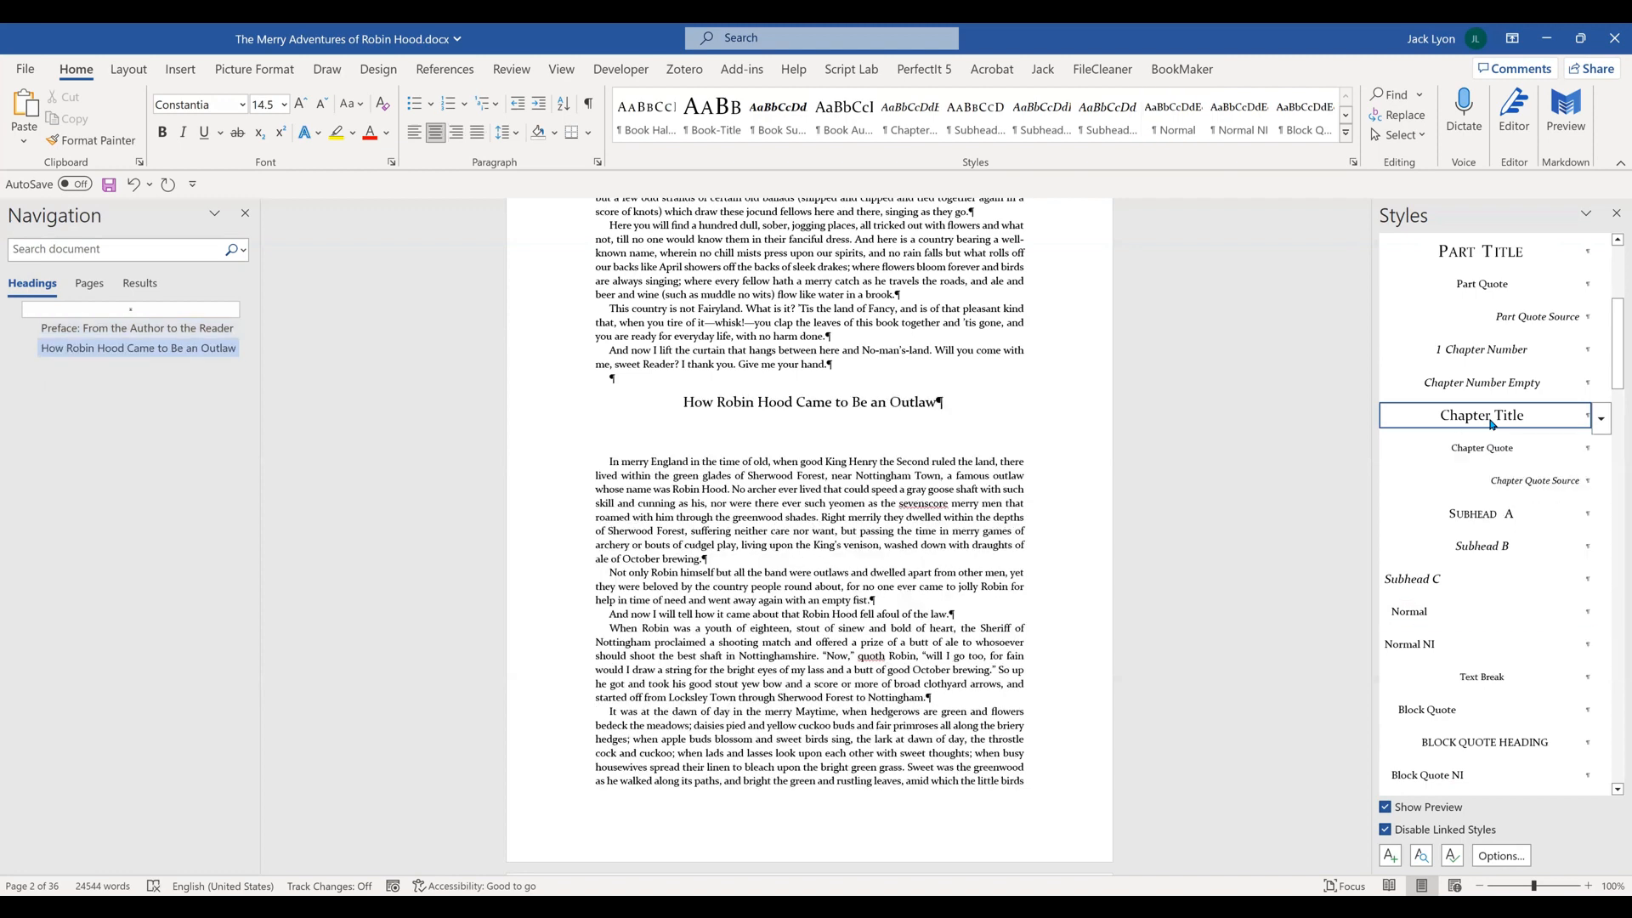
# - Find the line "Robin Hood and the Tinker" on page 8 and apply the Chapter Title style to it
pyautogui.press('pagedown')
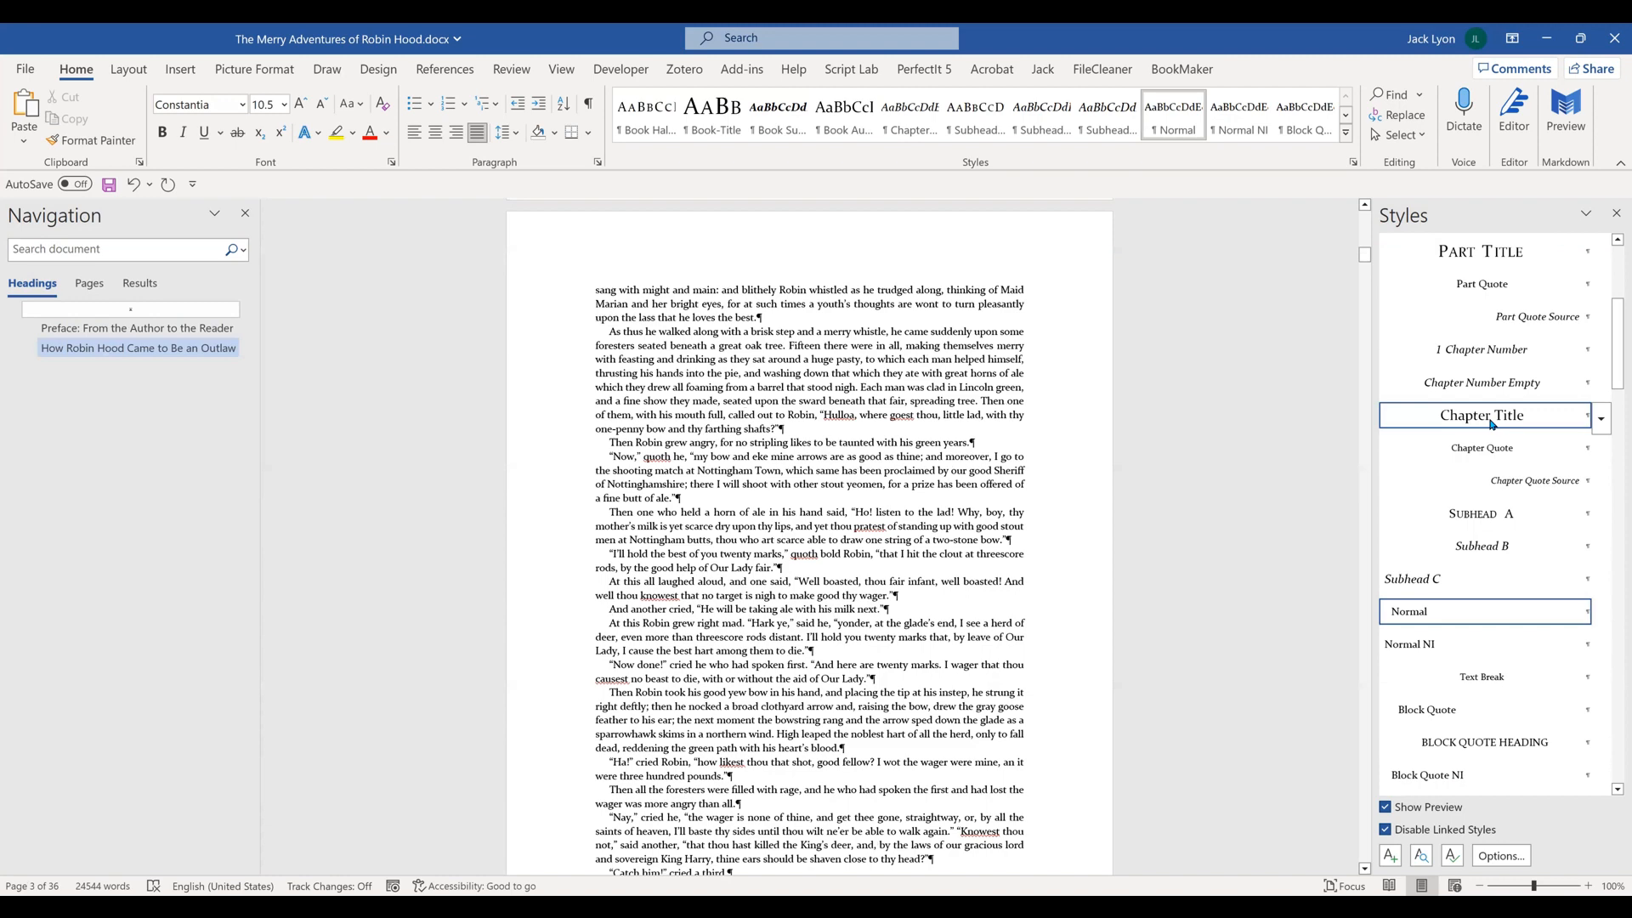
pyautogui.press('pagedown')
pyautogui.press('pageup')
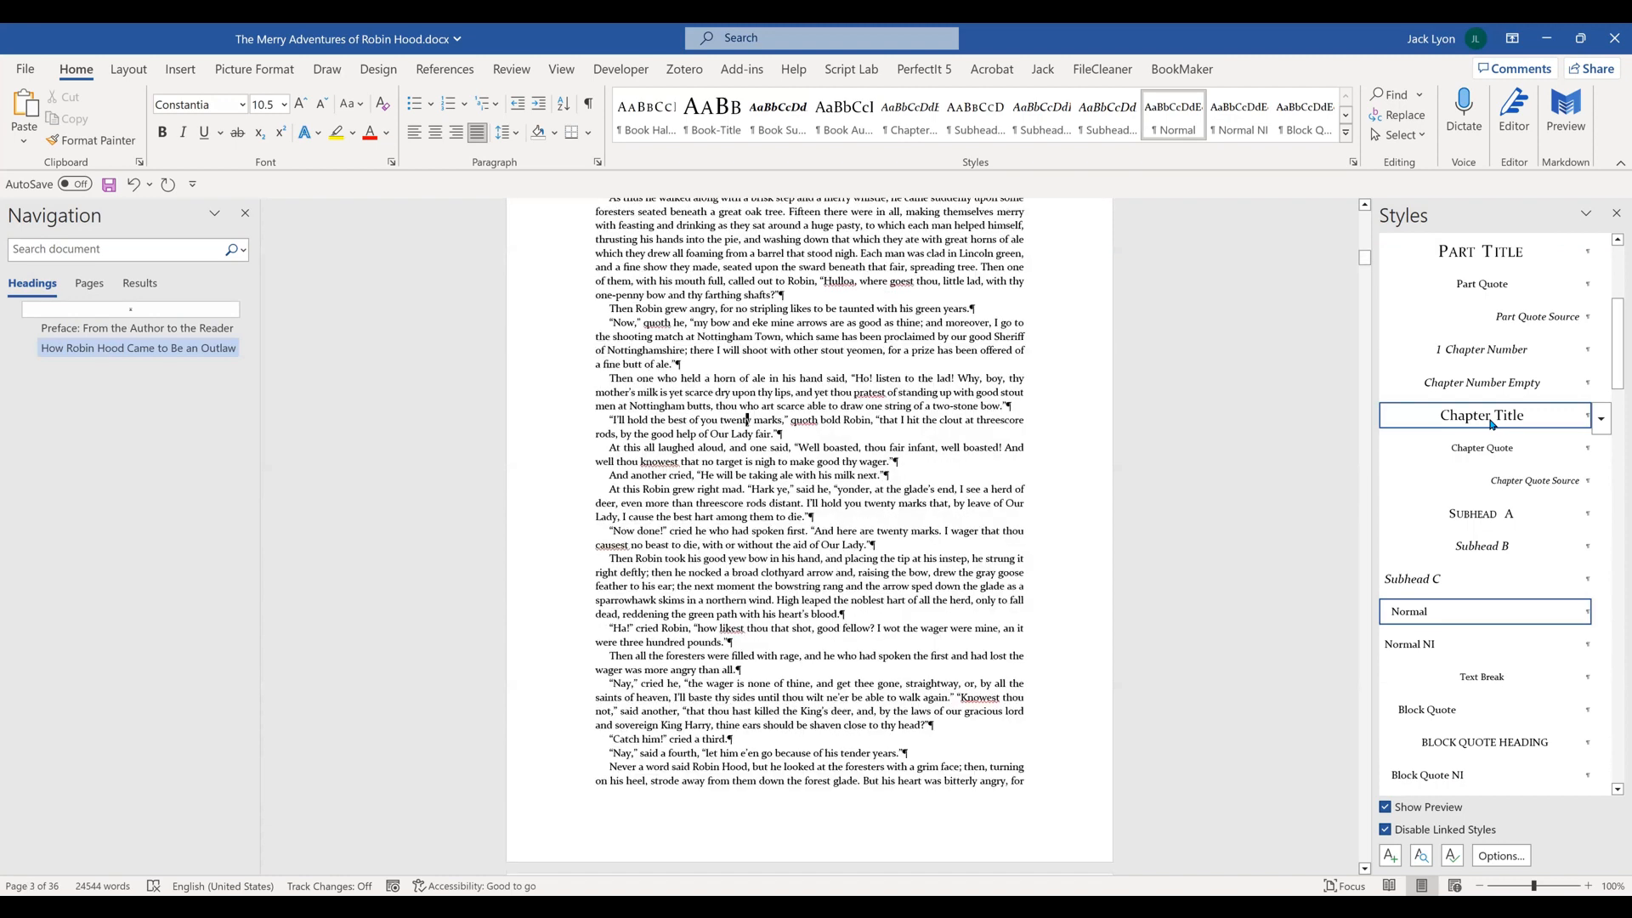
pyautogui.press('pagedown')
pyautogui.press('pagedown')
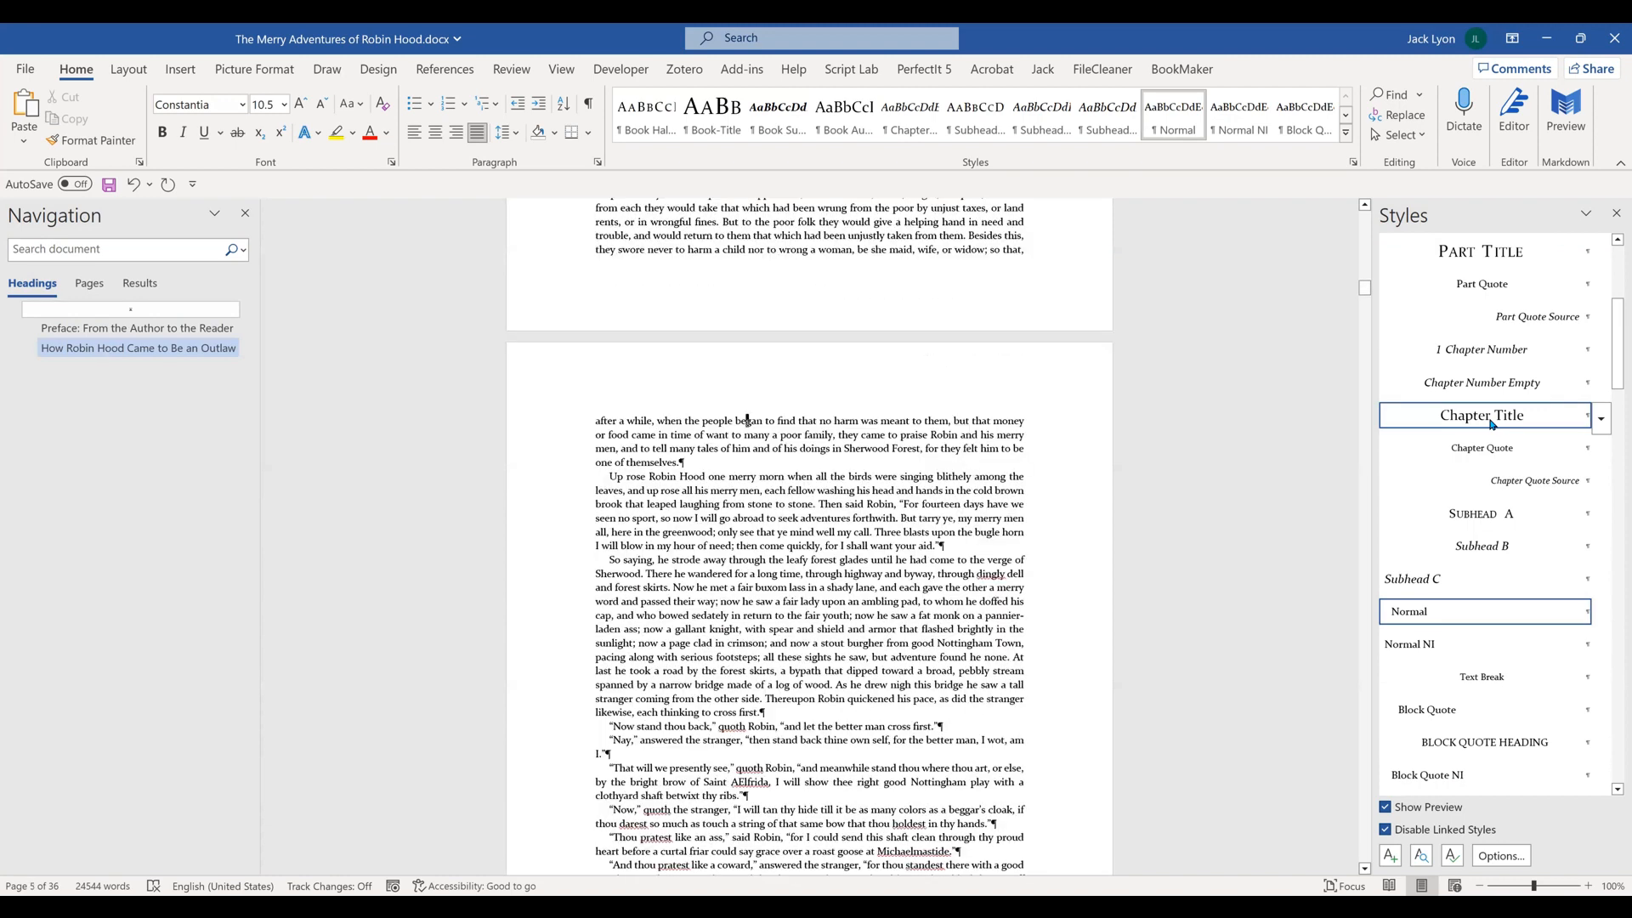
pyautogui.press('pagedown')
pyautogui.press('pagedown')
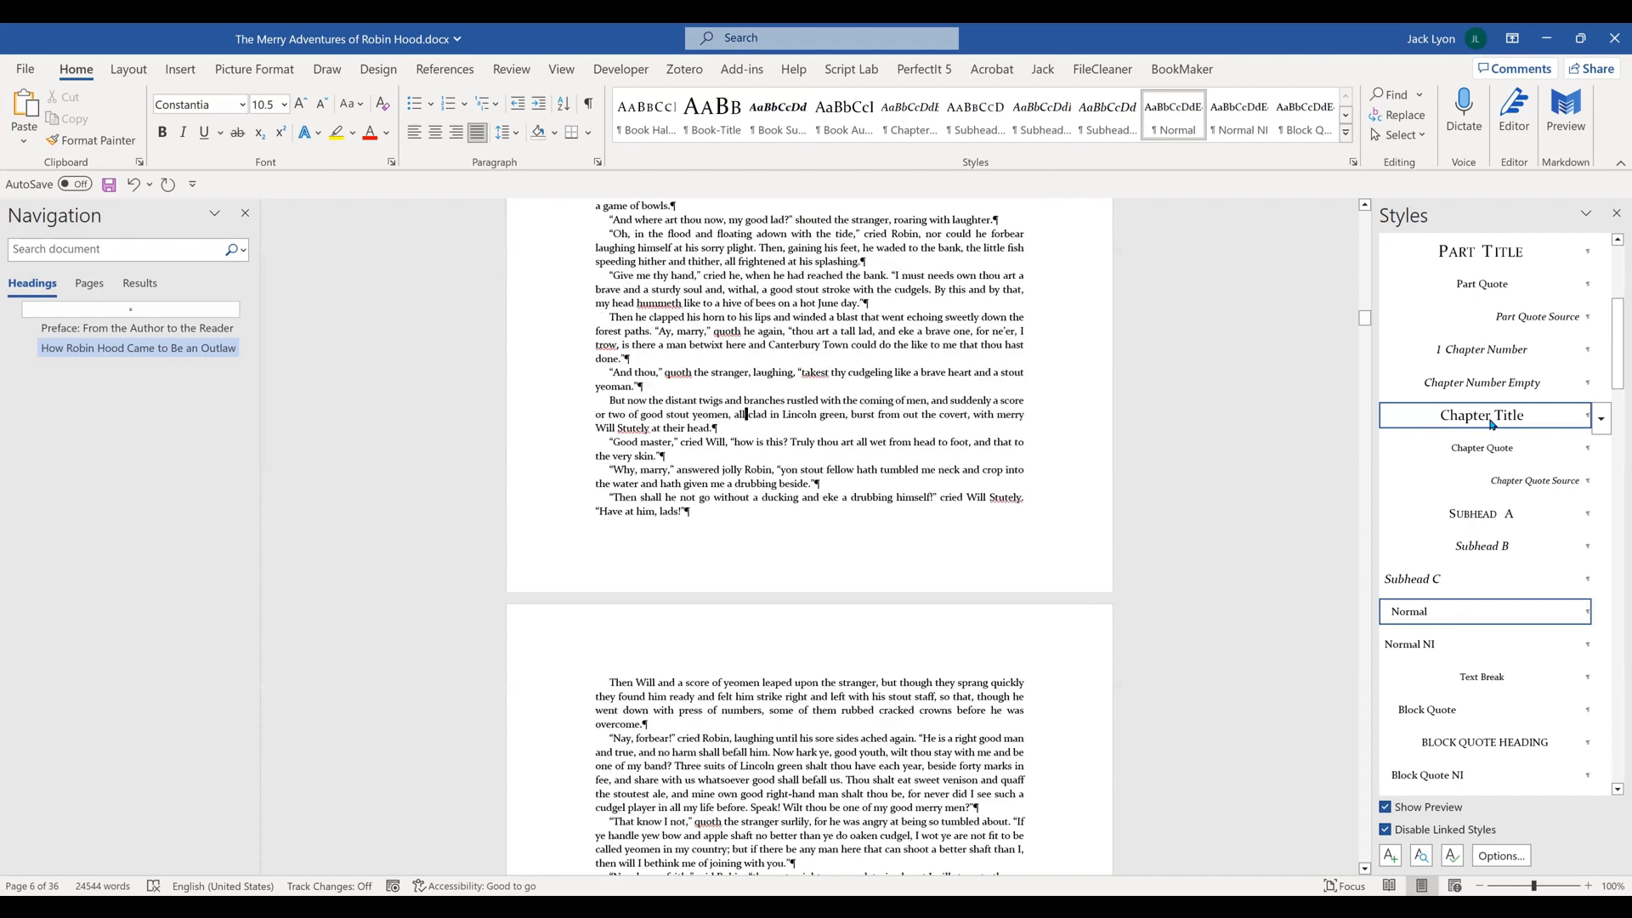
pyautogui.press('pagedown')
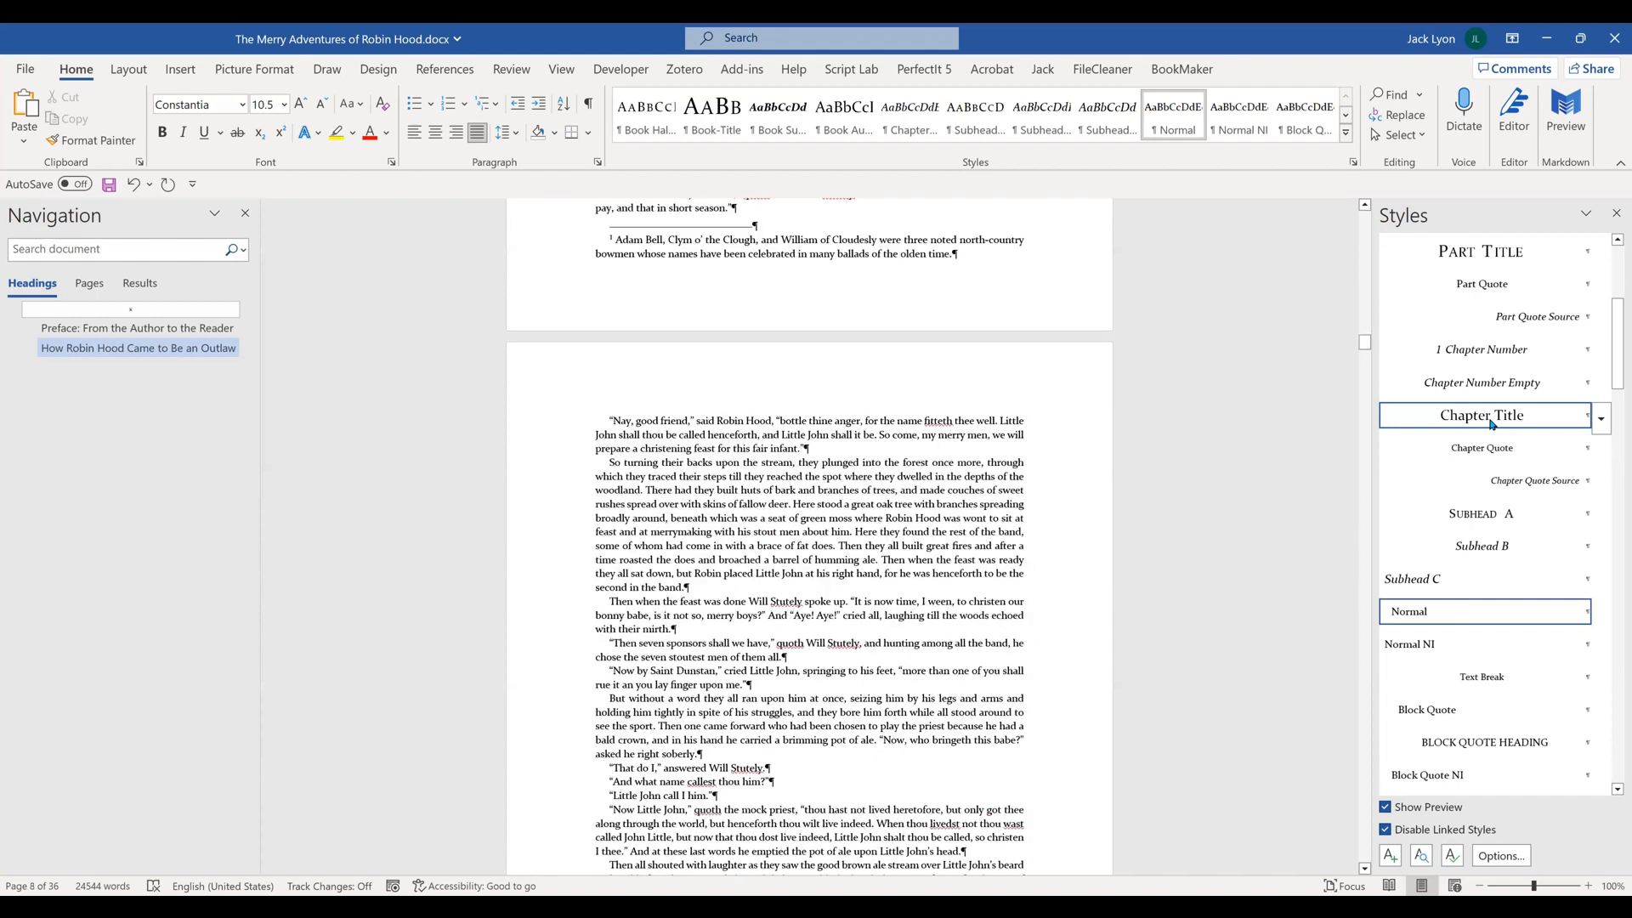
pyautogui.press('pagedown')
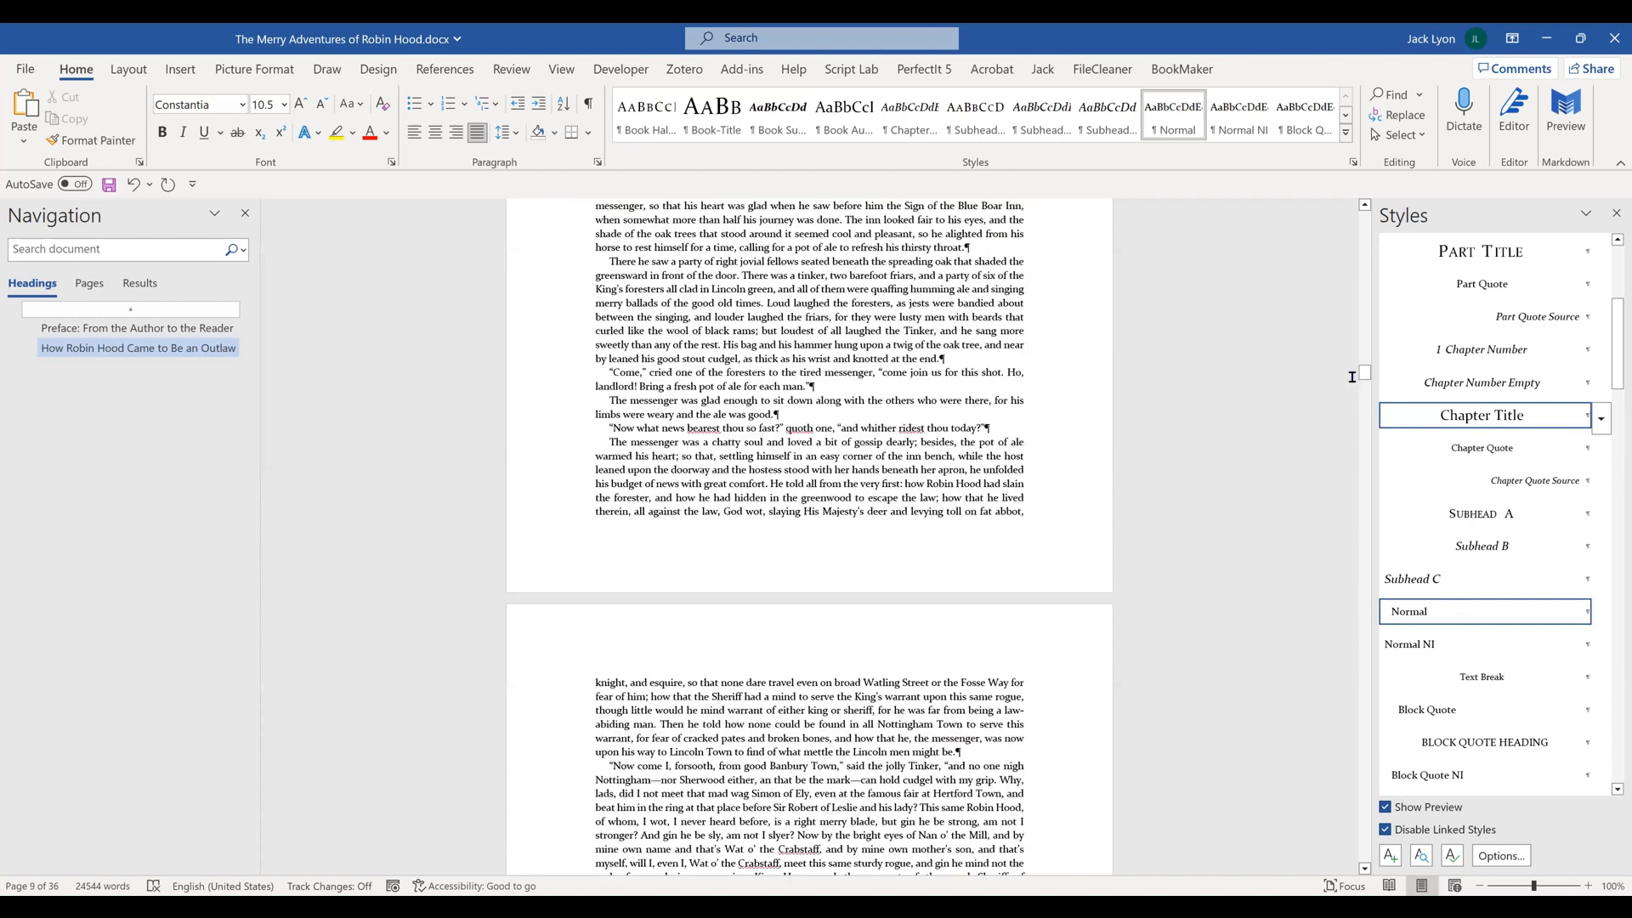
pyautogui.click(664, 340)
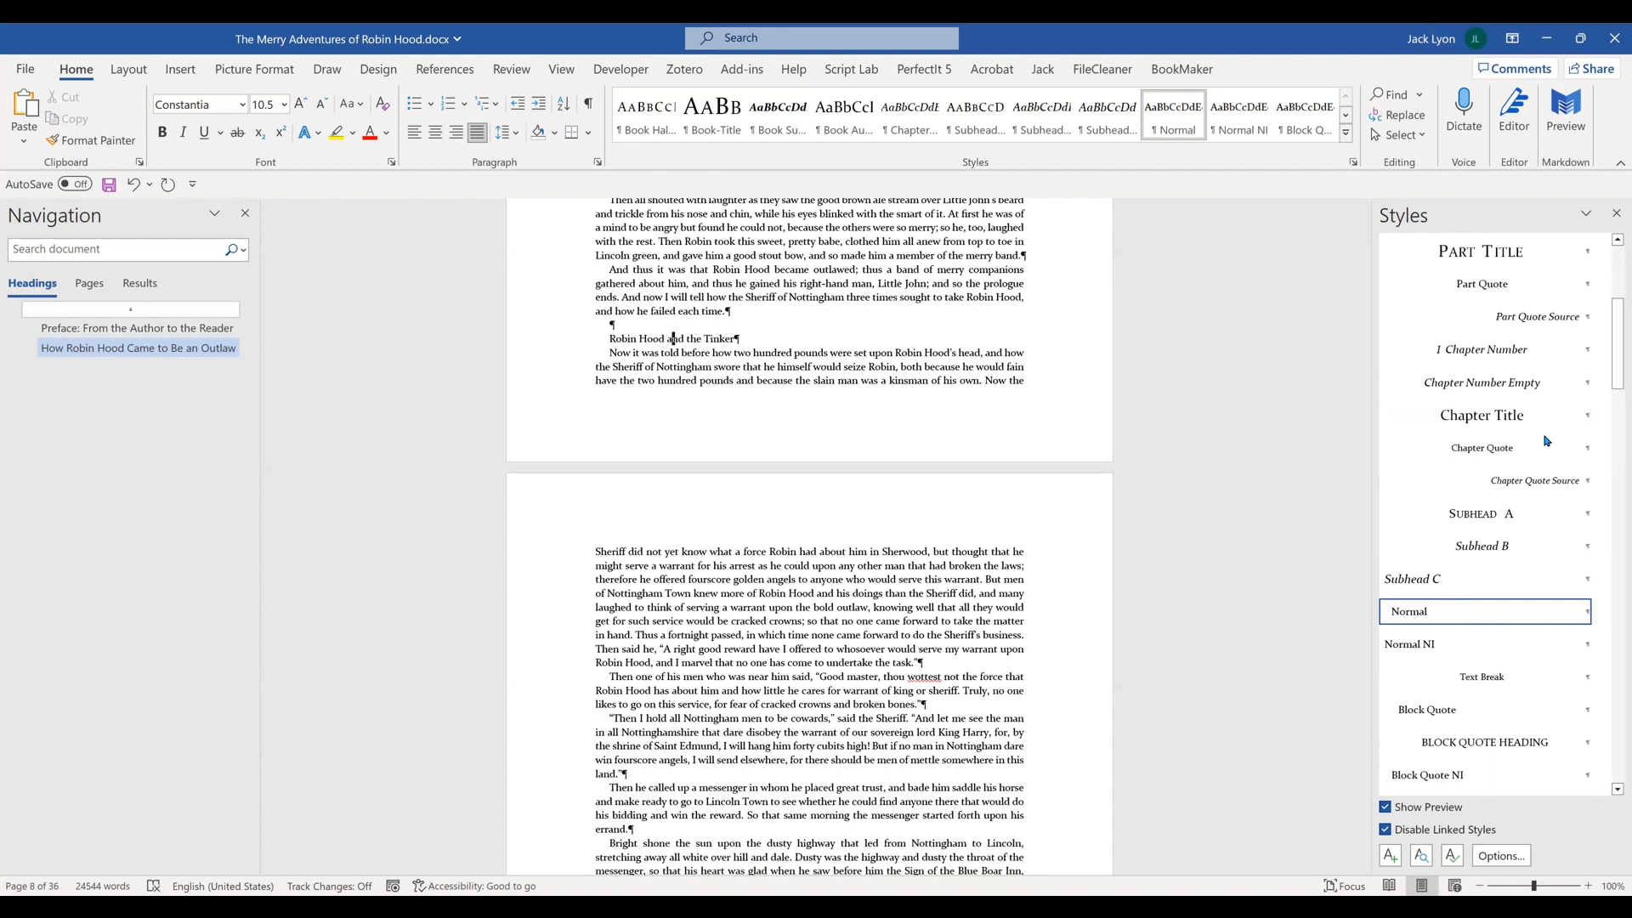
pyautogui.click(1520, 418)
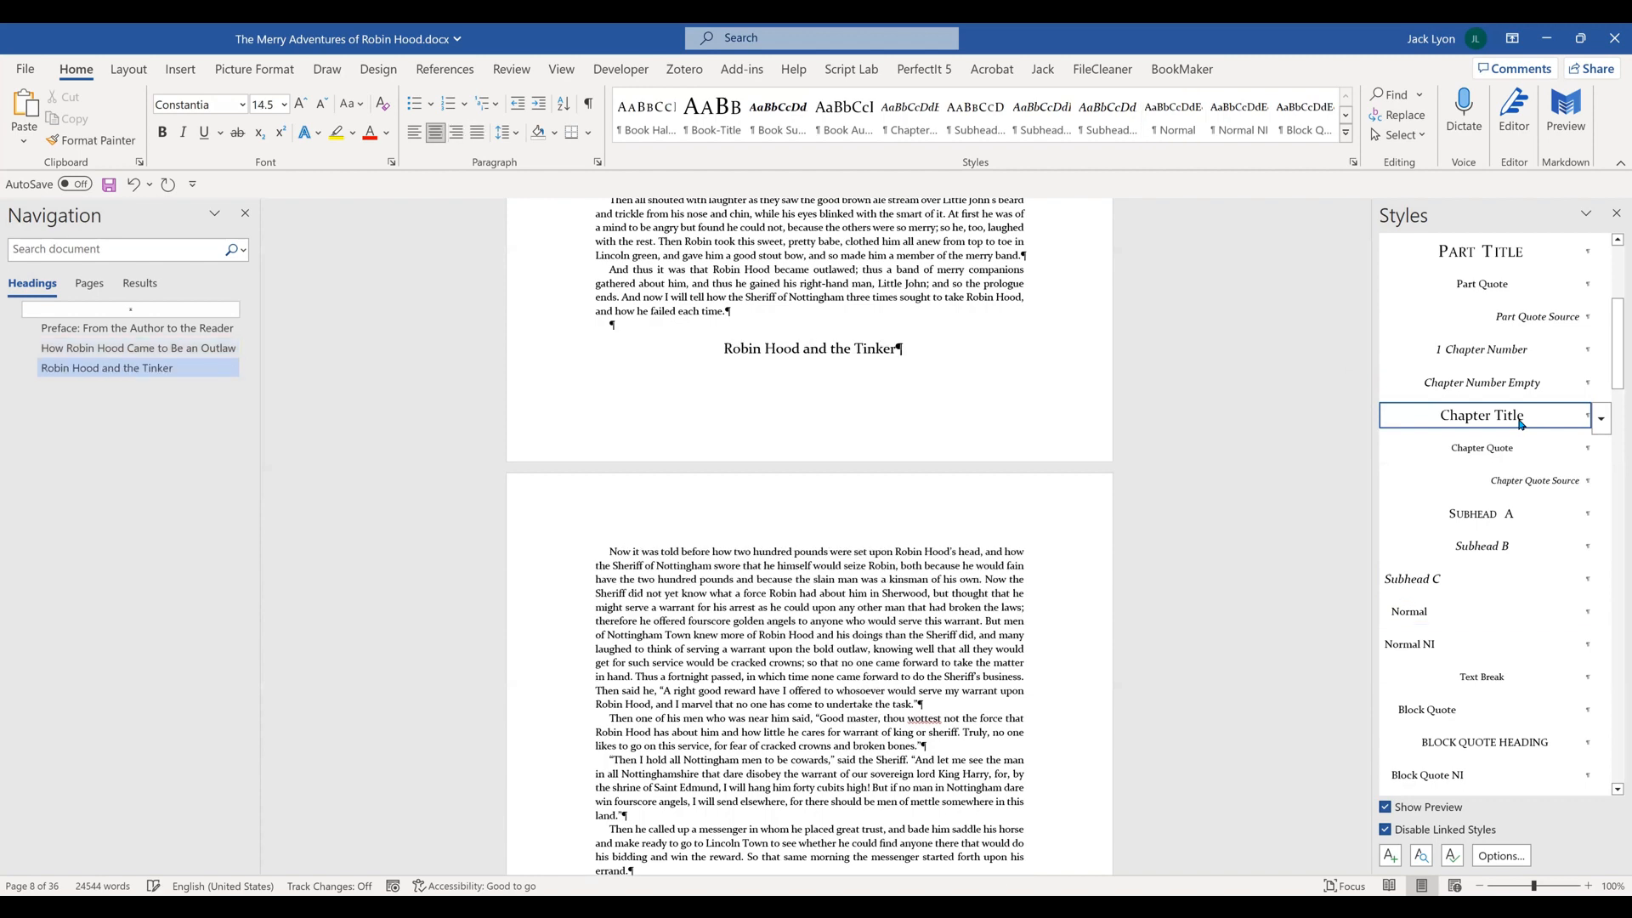
# - Find the four verse lines starting "Now Heaven bless Thy Grace this day" on page 21 and apply the Poem style to them
pyautogui.click(772, 718)
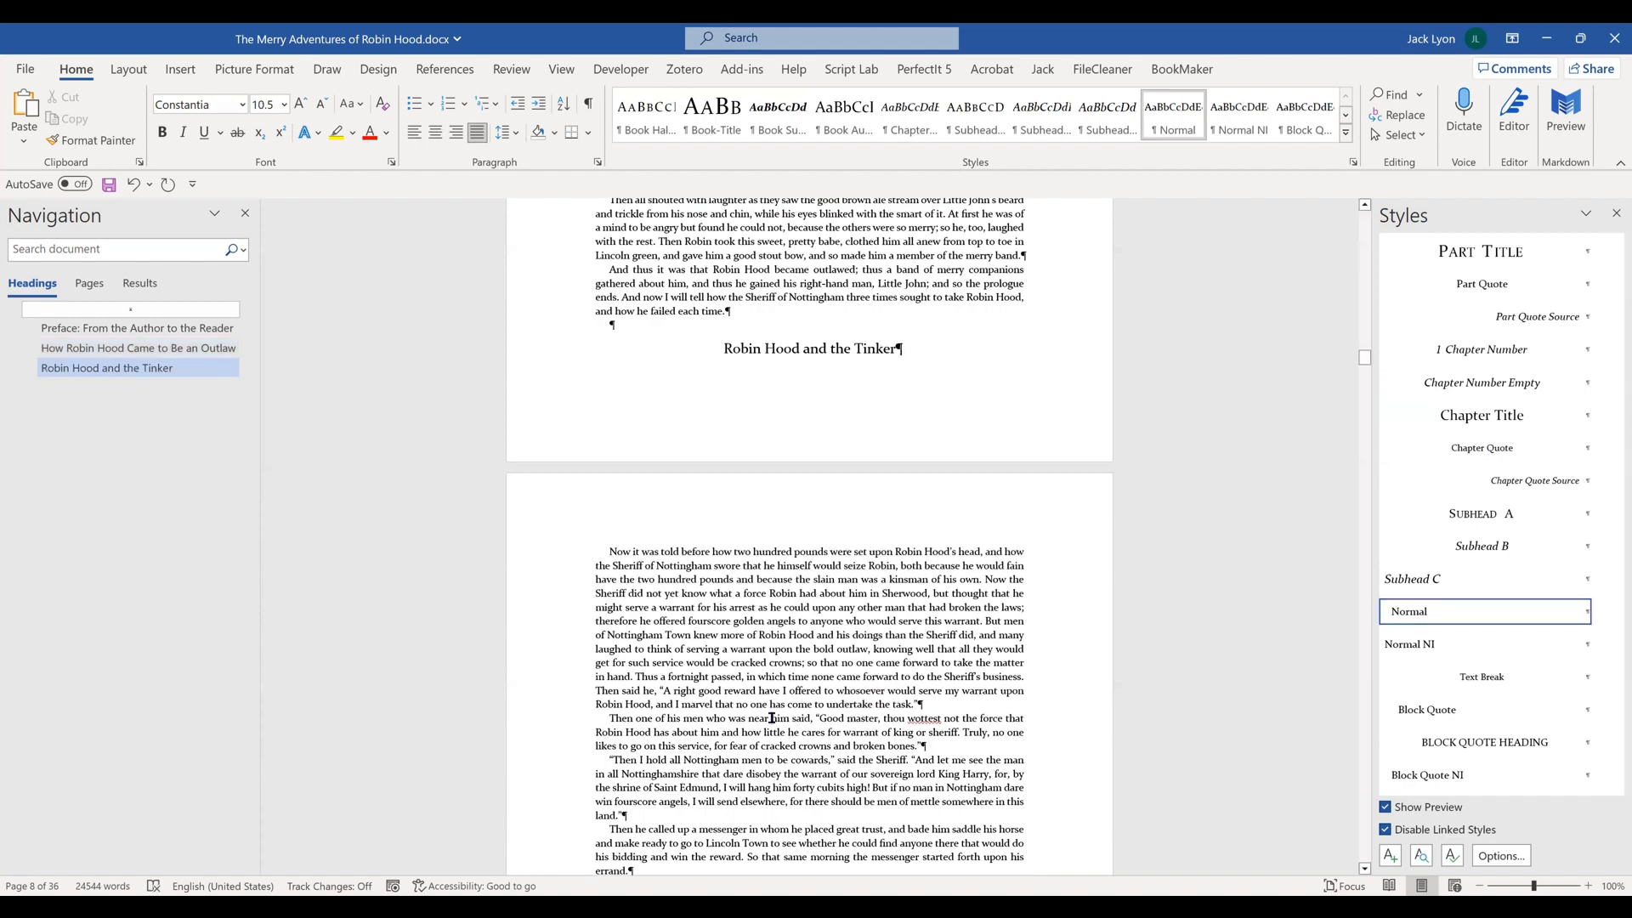
pyautogui.scroll(-10, 772, 718)
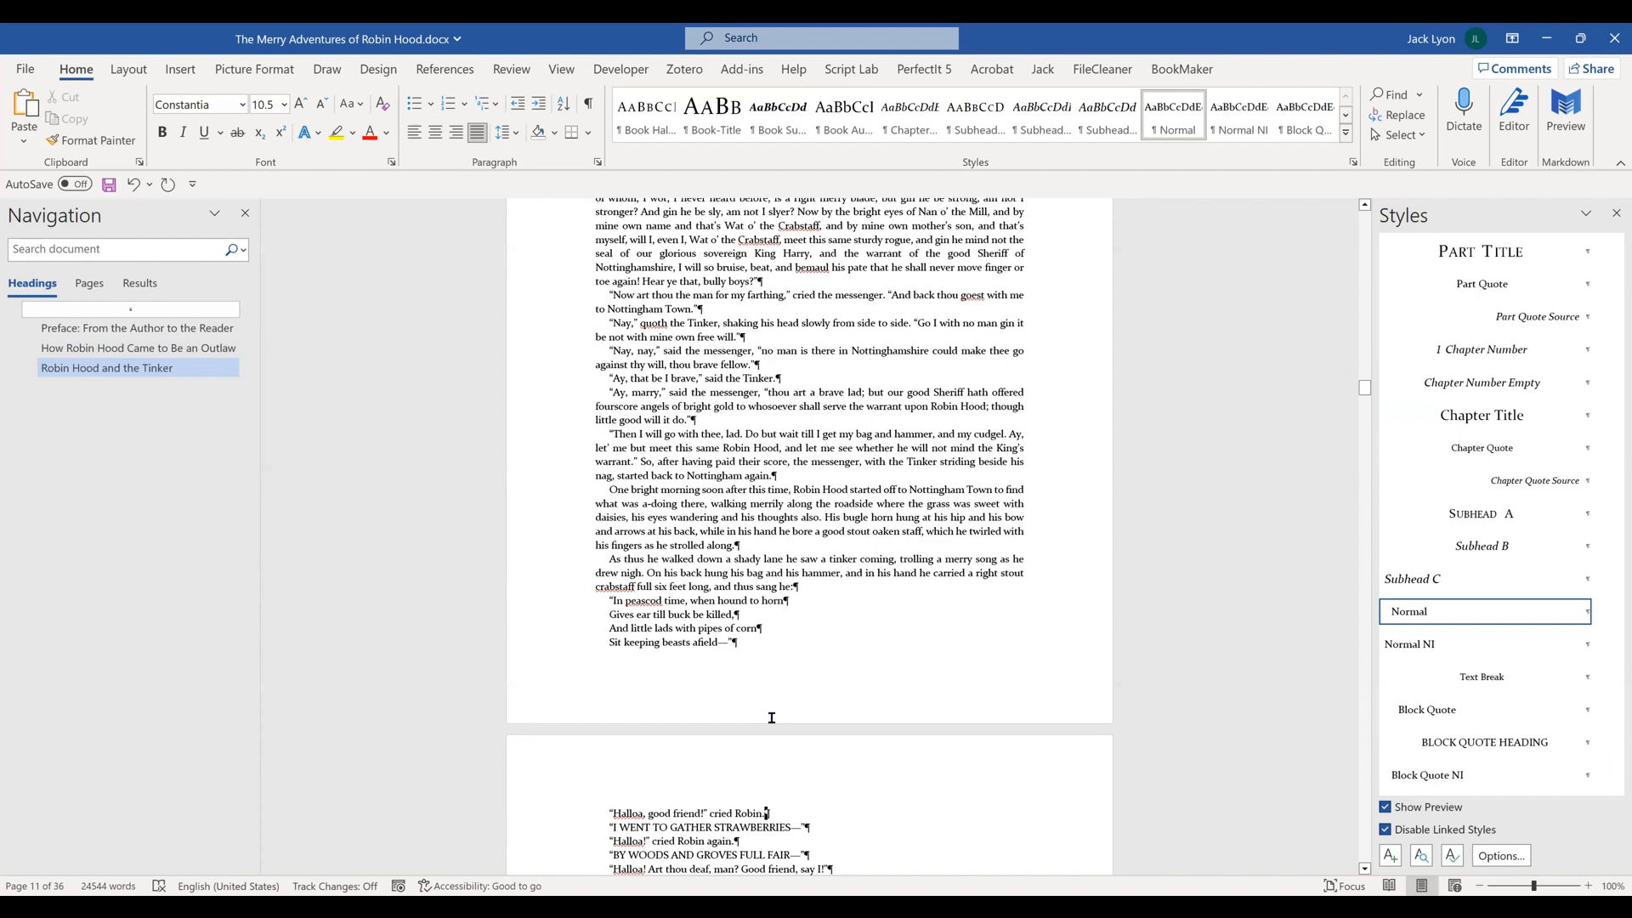
pyautogui.scroll(-15, 772, 718)
pyautogui.scroll(-15, 772, 718)
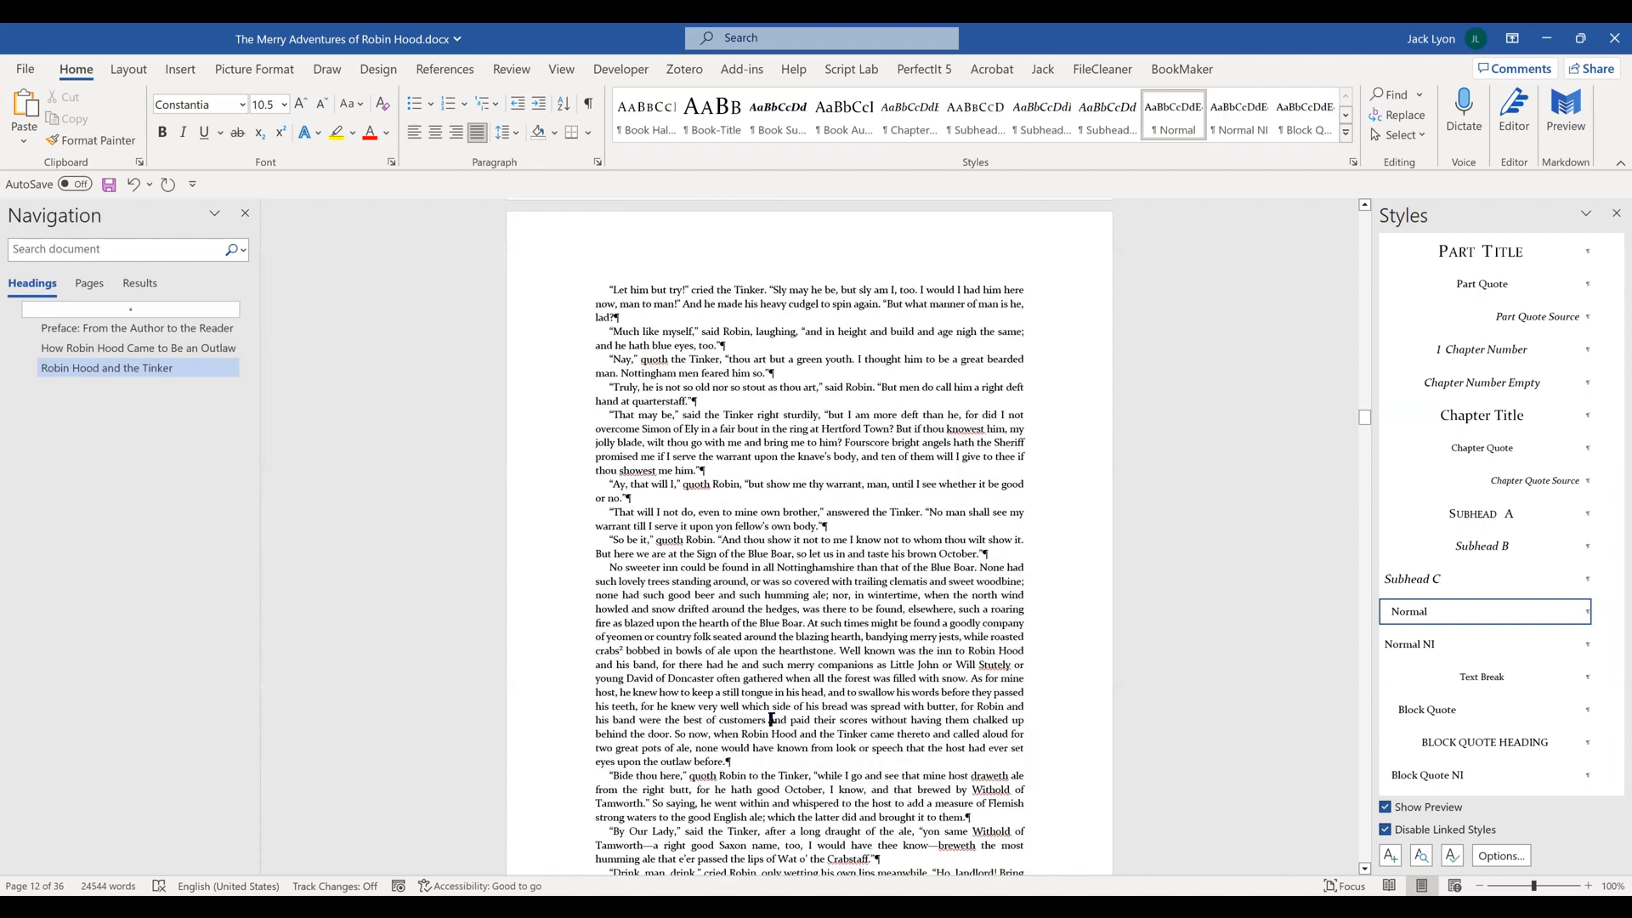
pyautogui.scroll(-20, 772, 718)
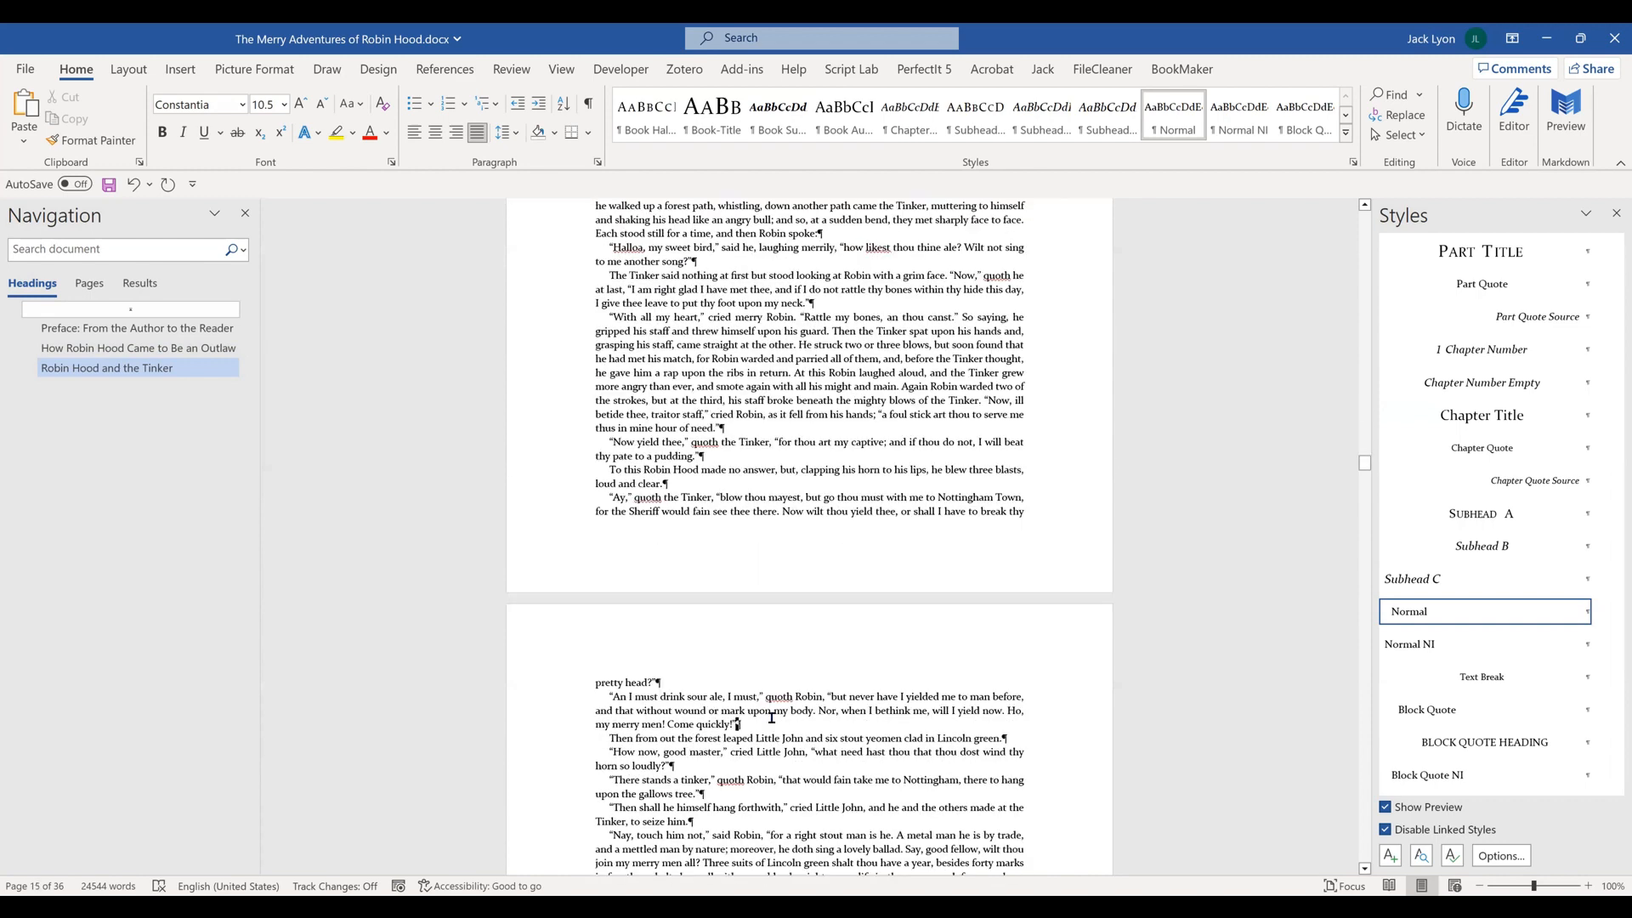
pyautogui.scroll(-20, 772, 718)
pyautogui.scroll(-15, 772, 718)
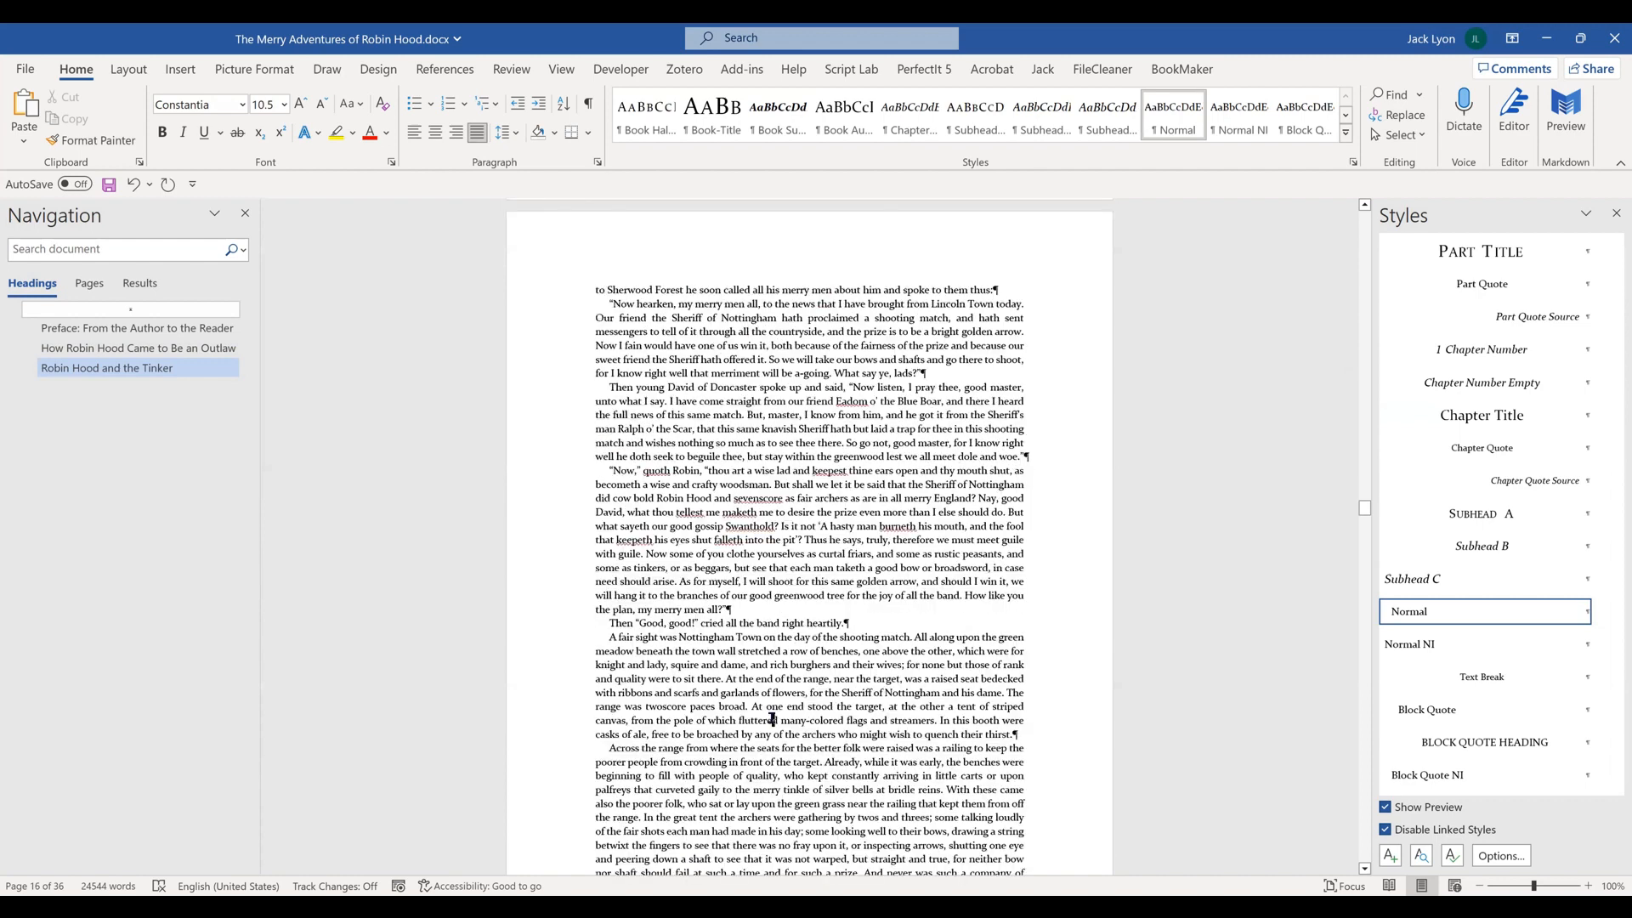
pyautogui.scroll(-20, 772, 718)
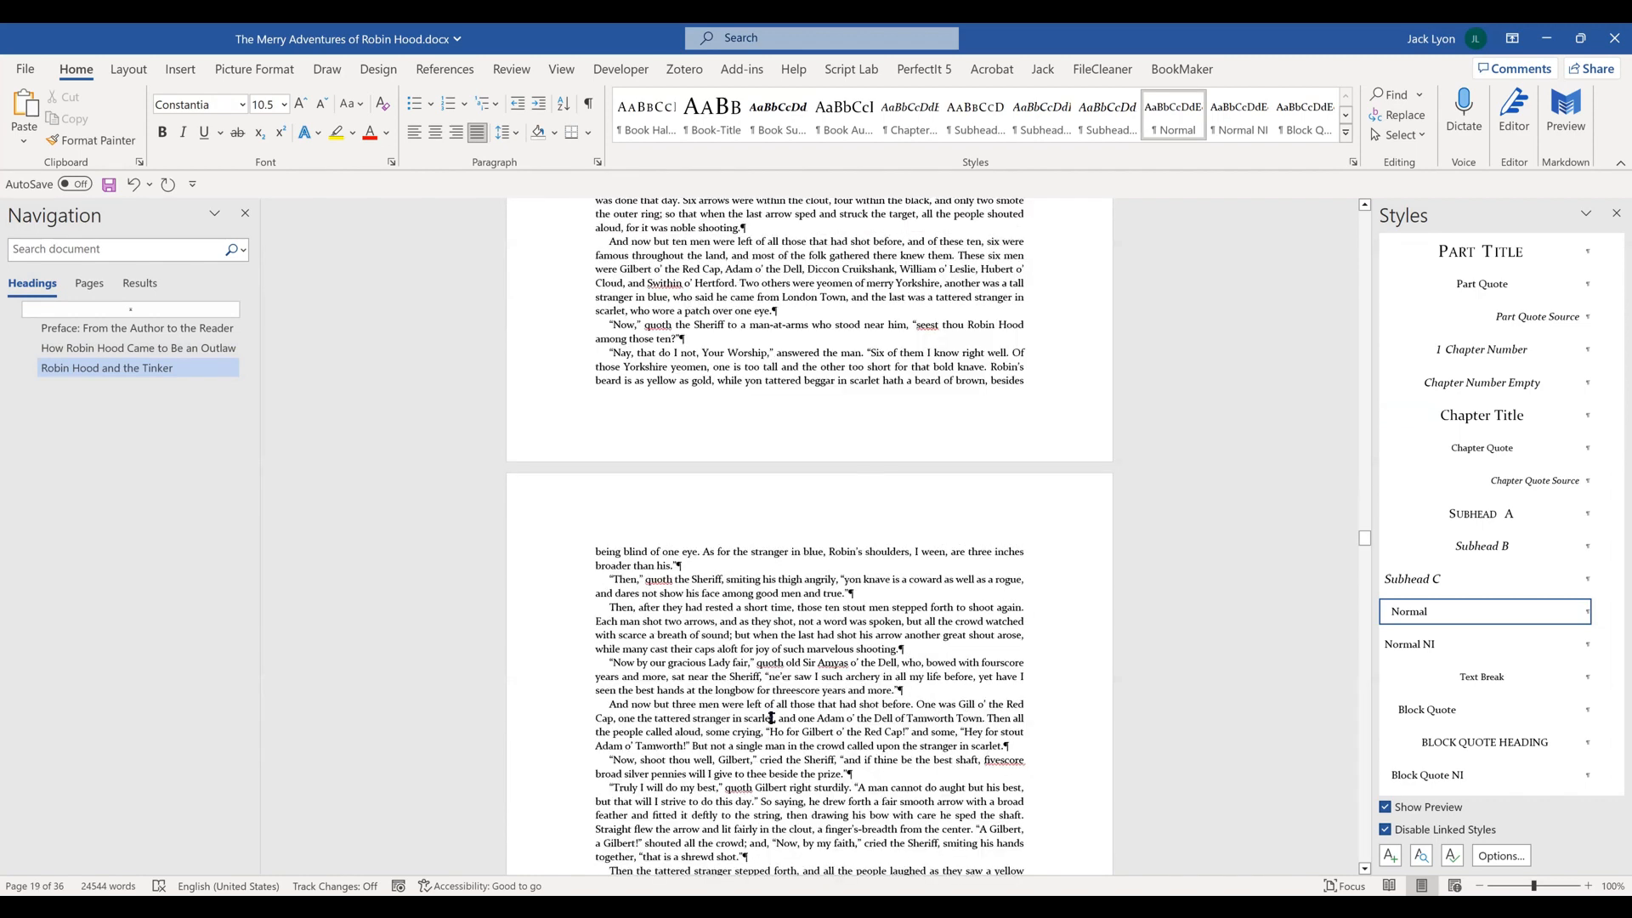
pyautogui.scroll(-15, 771, 718)
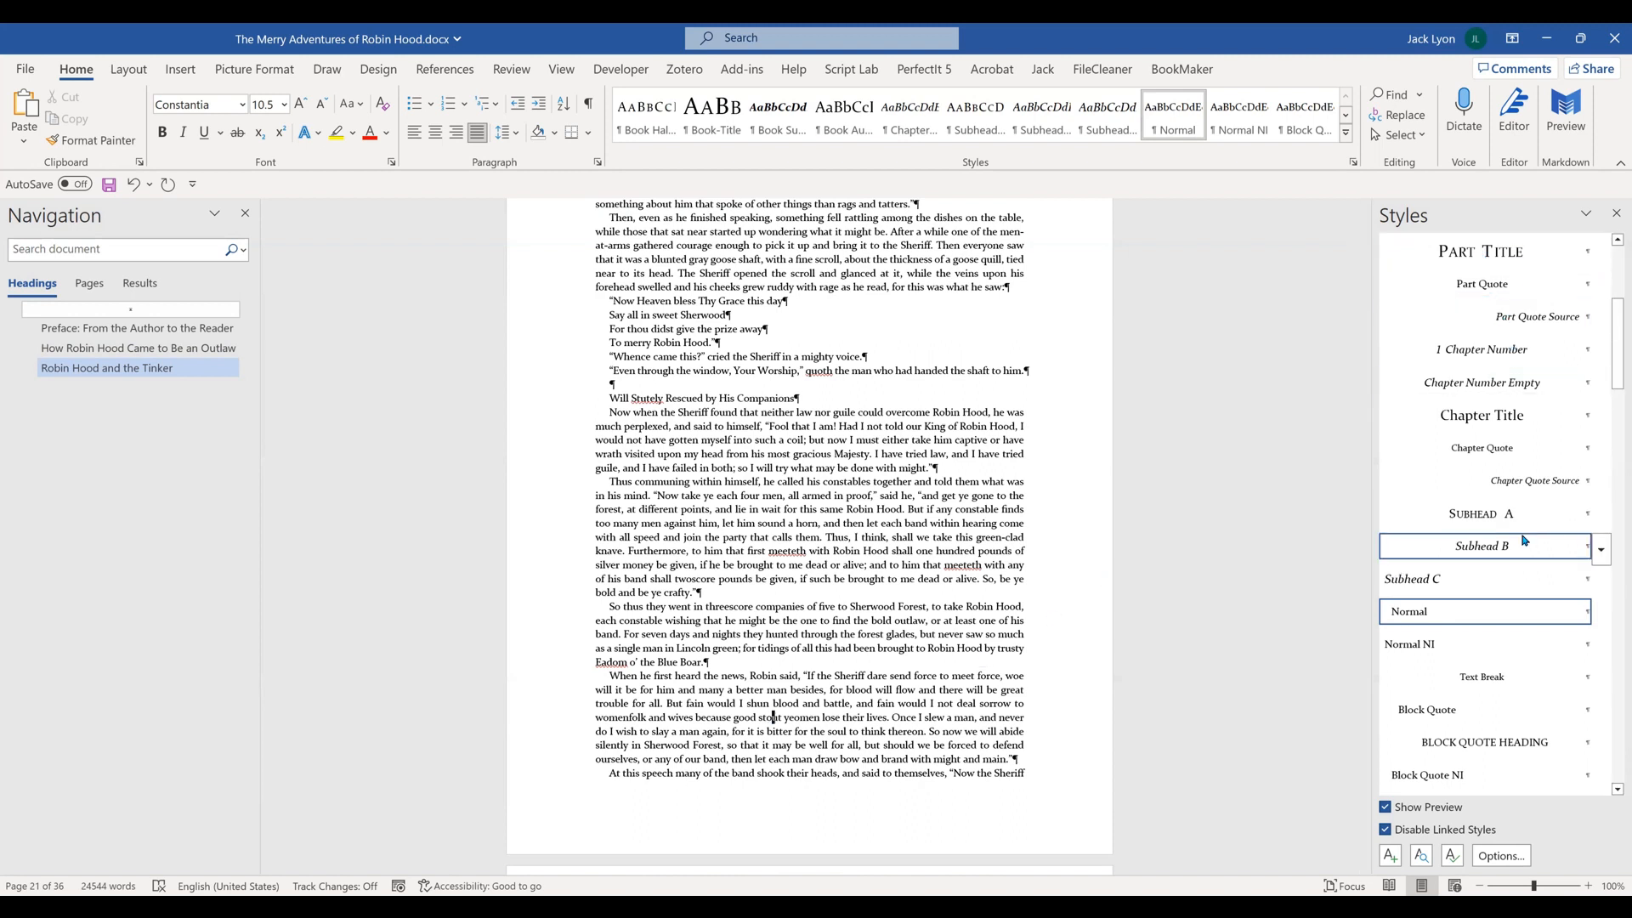
pyautogui.moveTo(1524, 540)
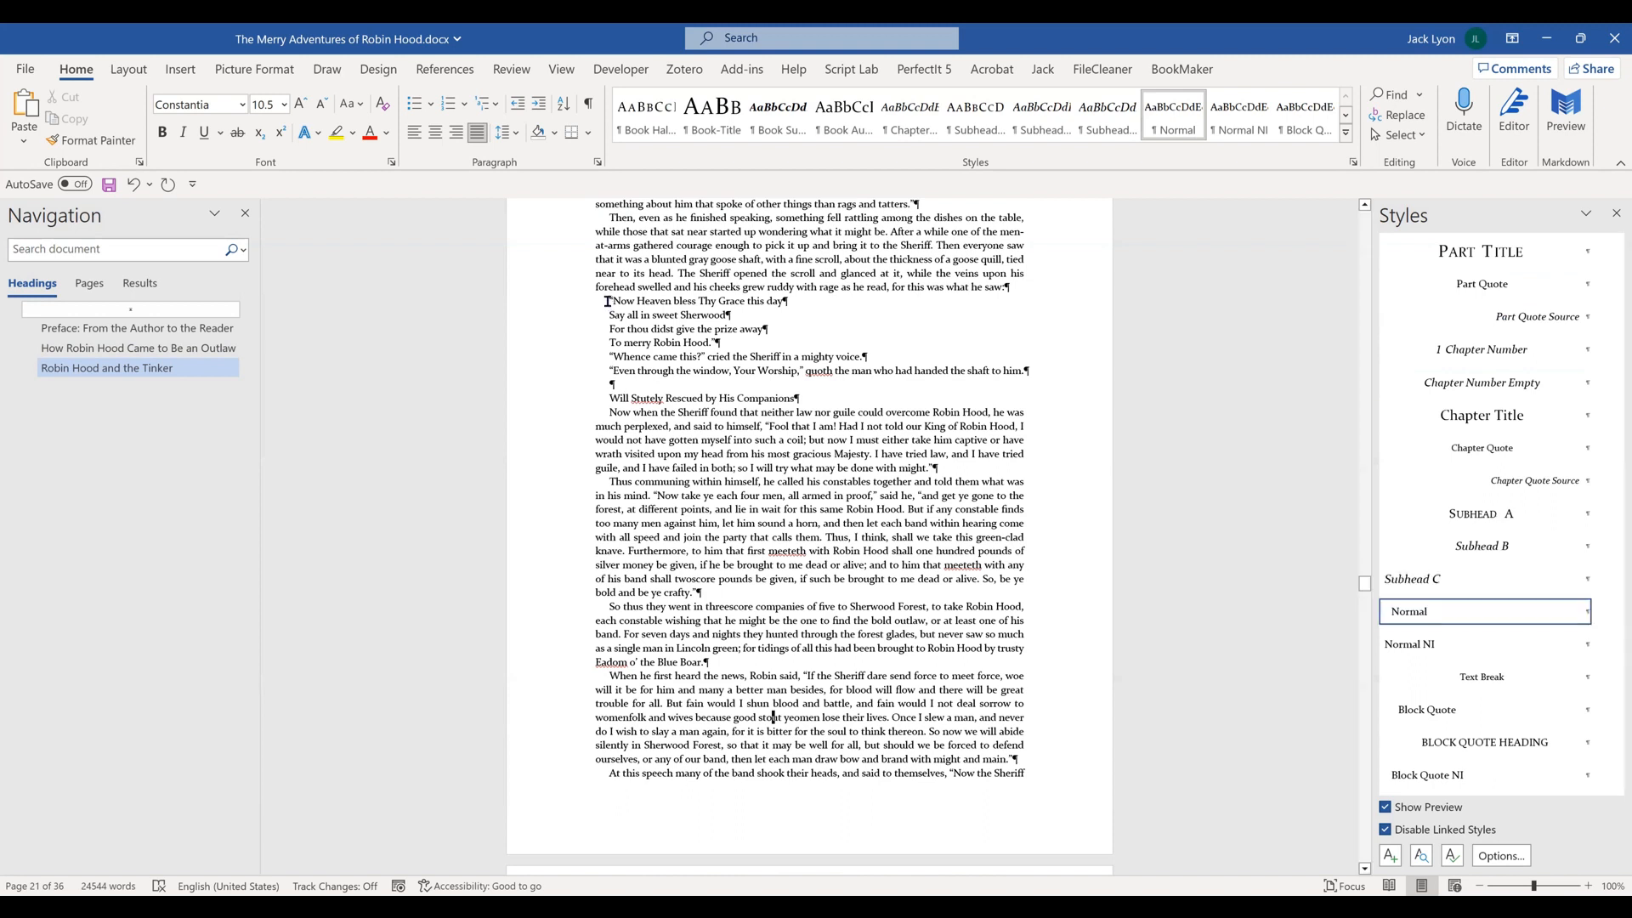
pyautogui.moveTo(606, 301); pyautogui.dragTo(727, 348)
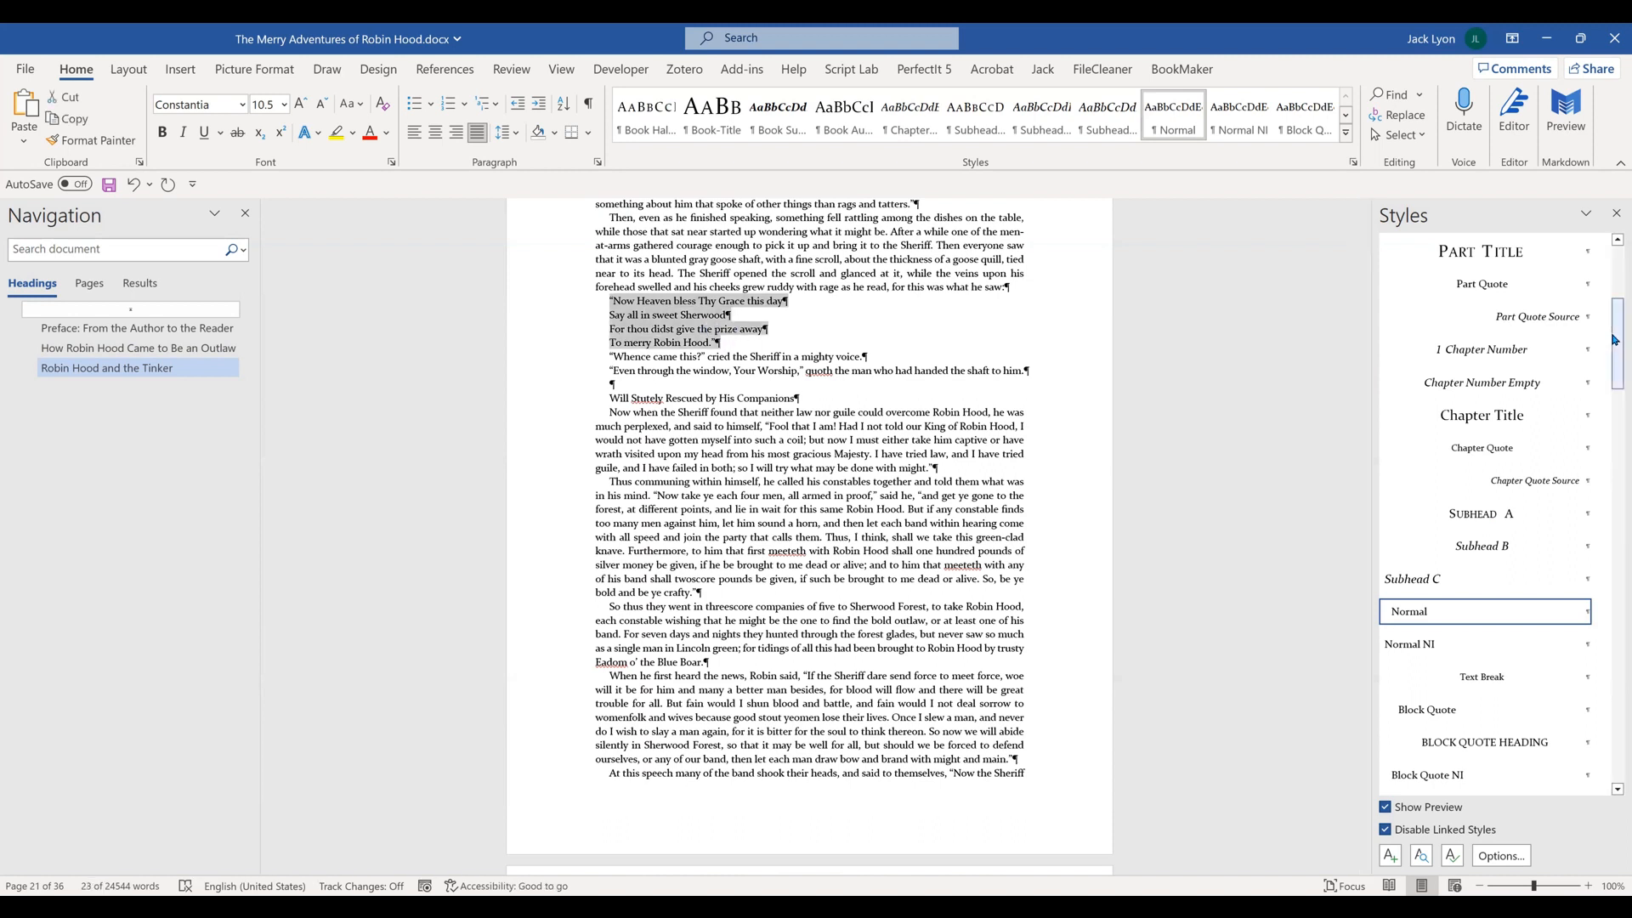
pyautogui.moveTo(1615, 339); pyautogui.dragTo(1614, 552)
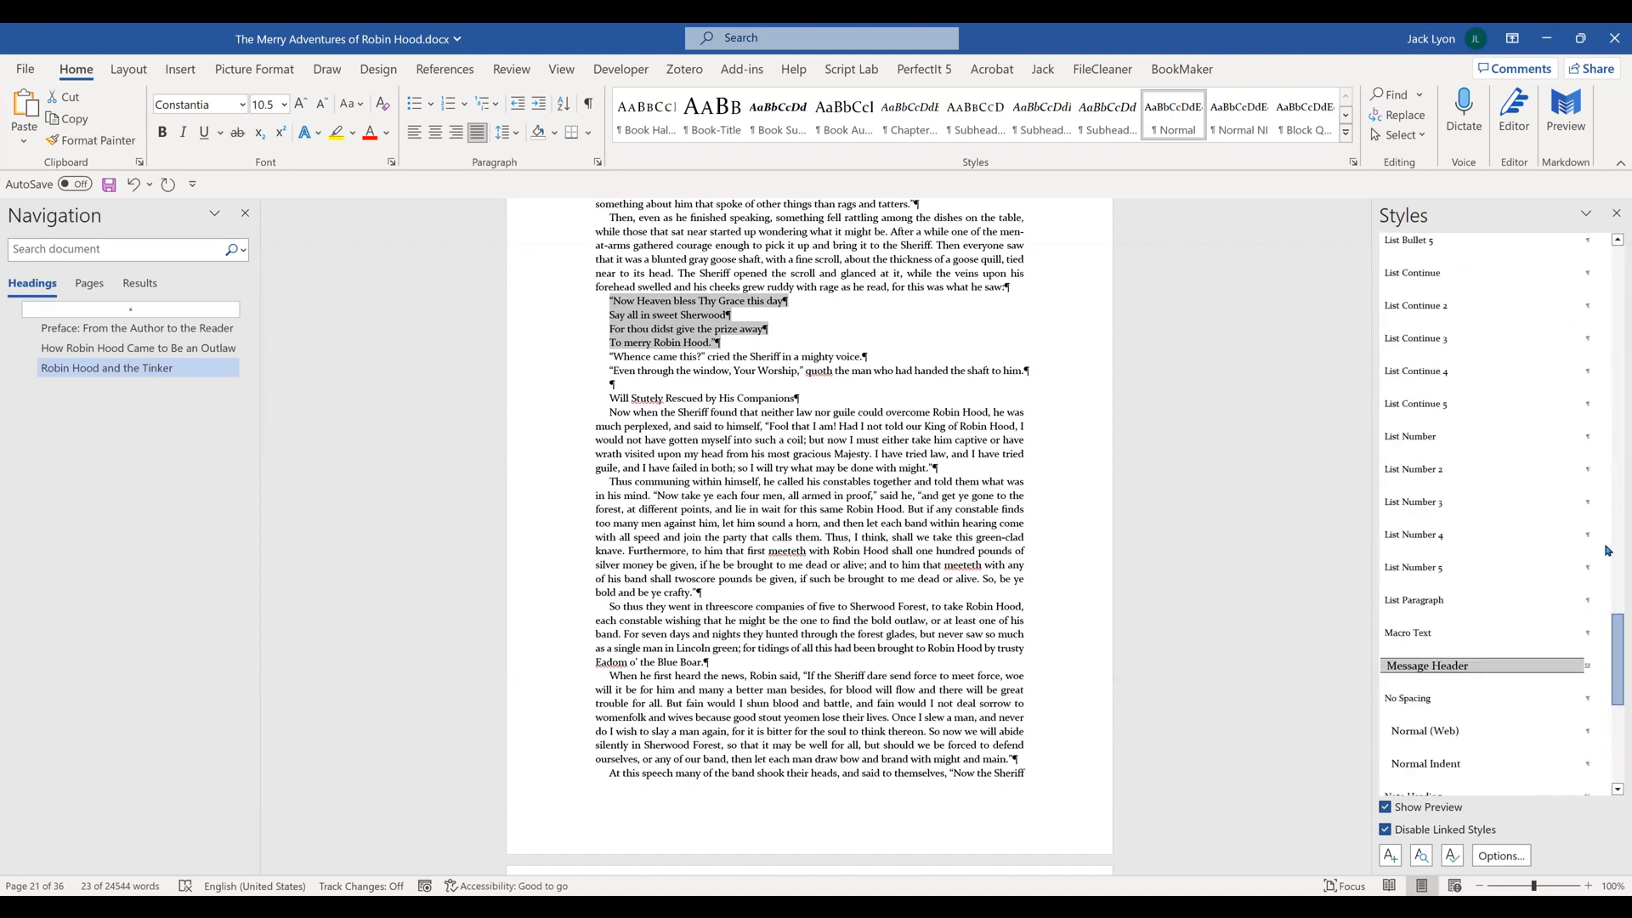
pyautogui.moveTo(1607, 496); pyautogui.dragTo(1605, 416)
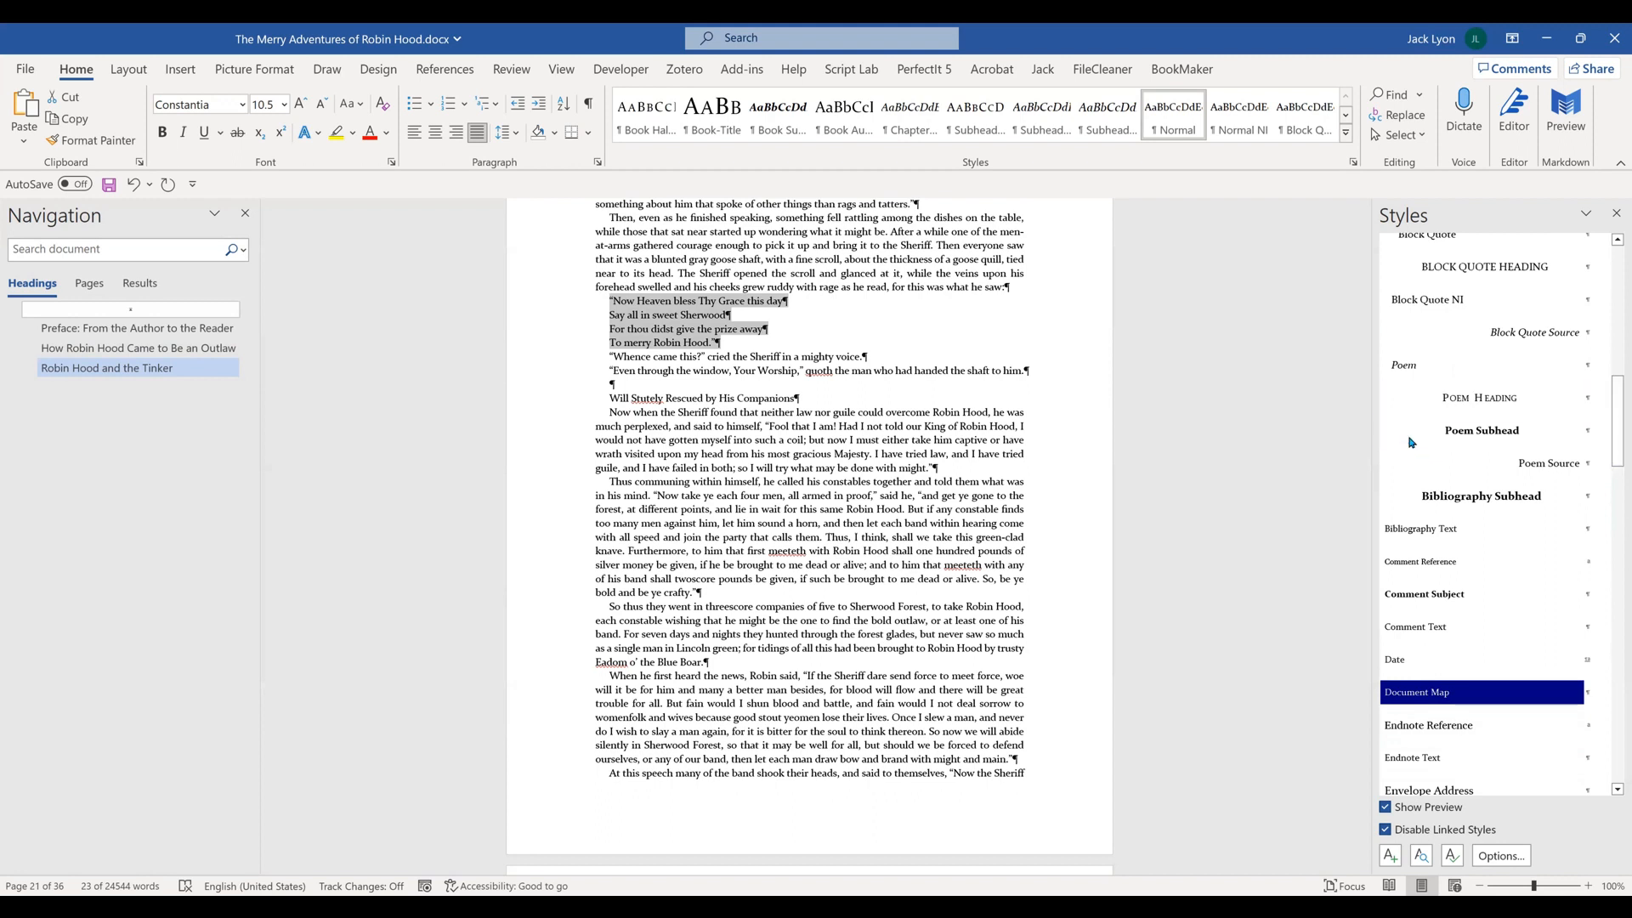
pyautogui.click(1420, 374)
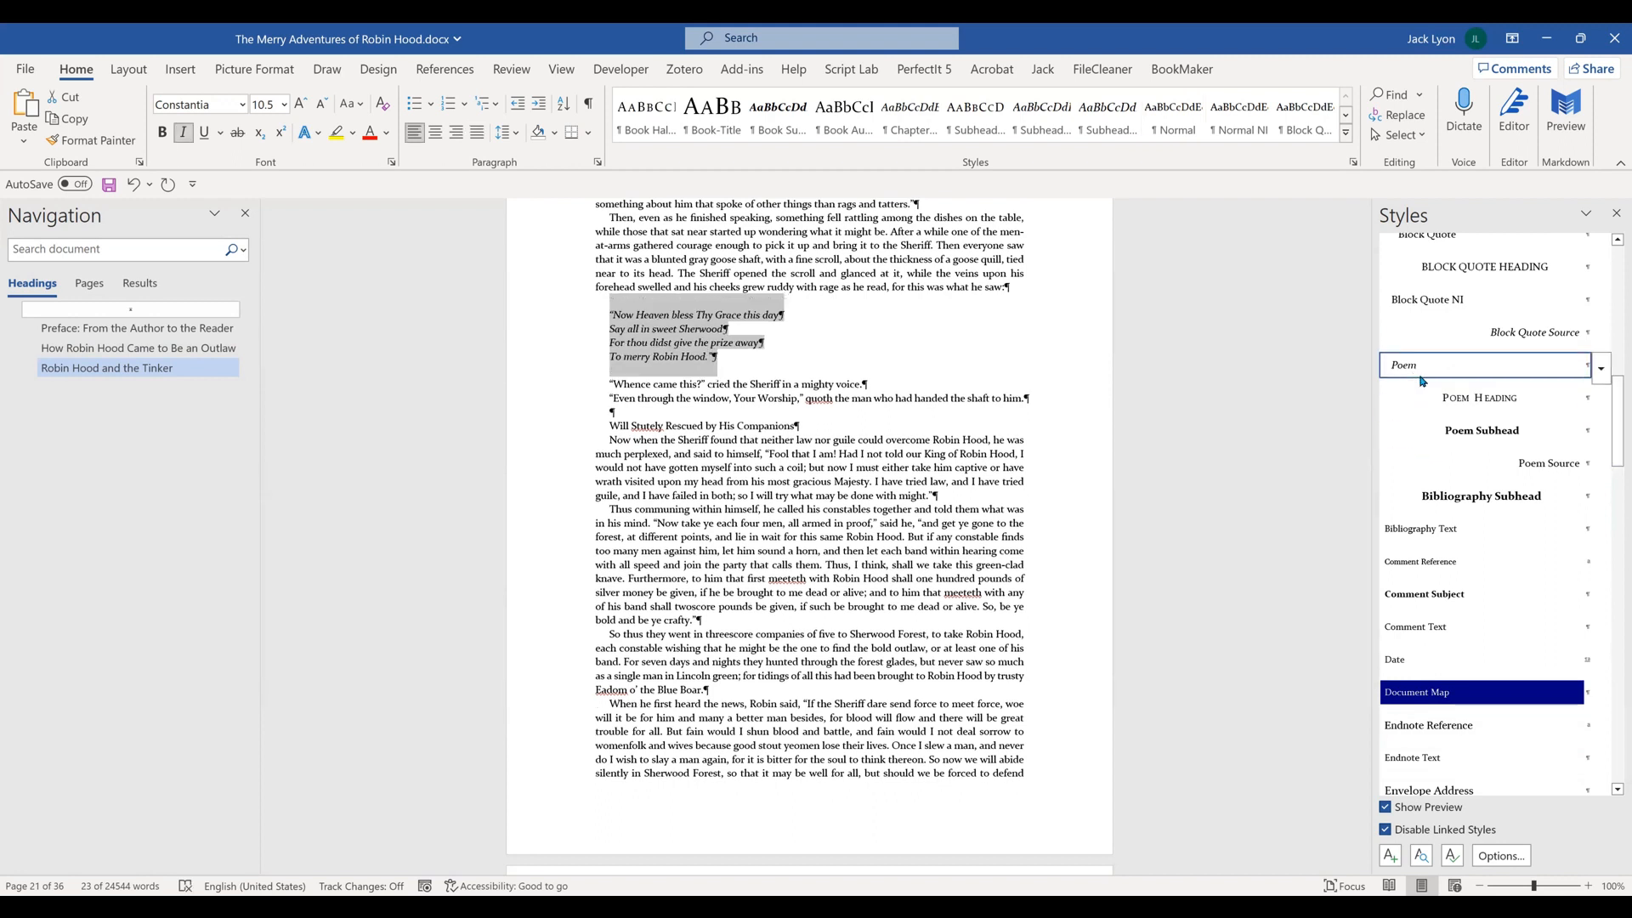
# - Apply the Chapter Title style to the line "Will Stutely Rescued by His Companions"
pyautogui.click(696, 424)
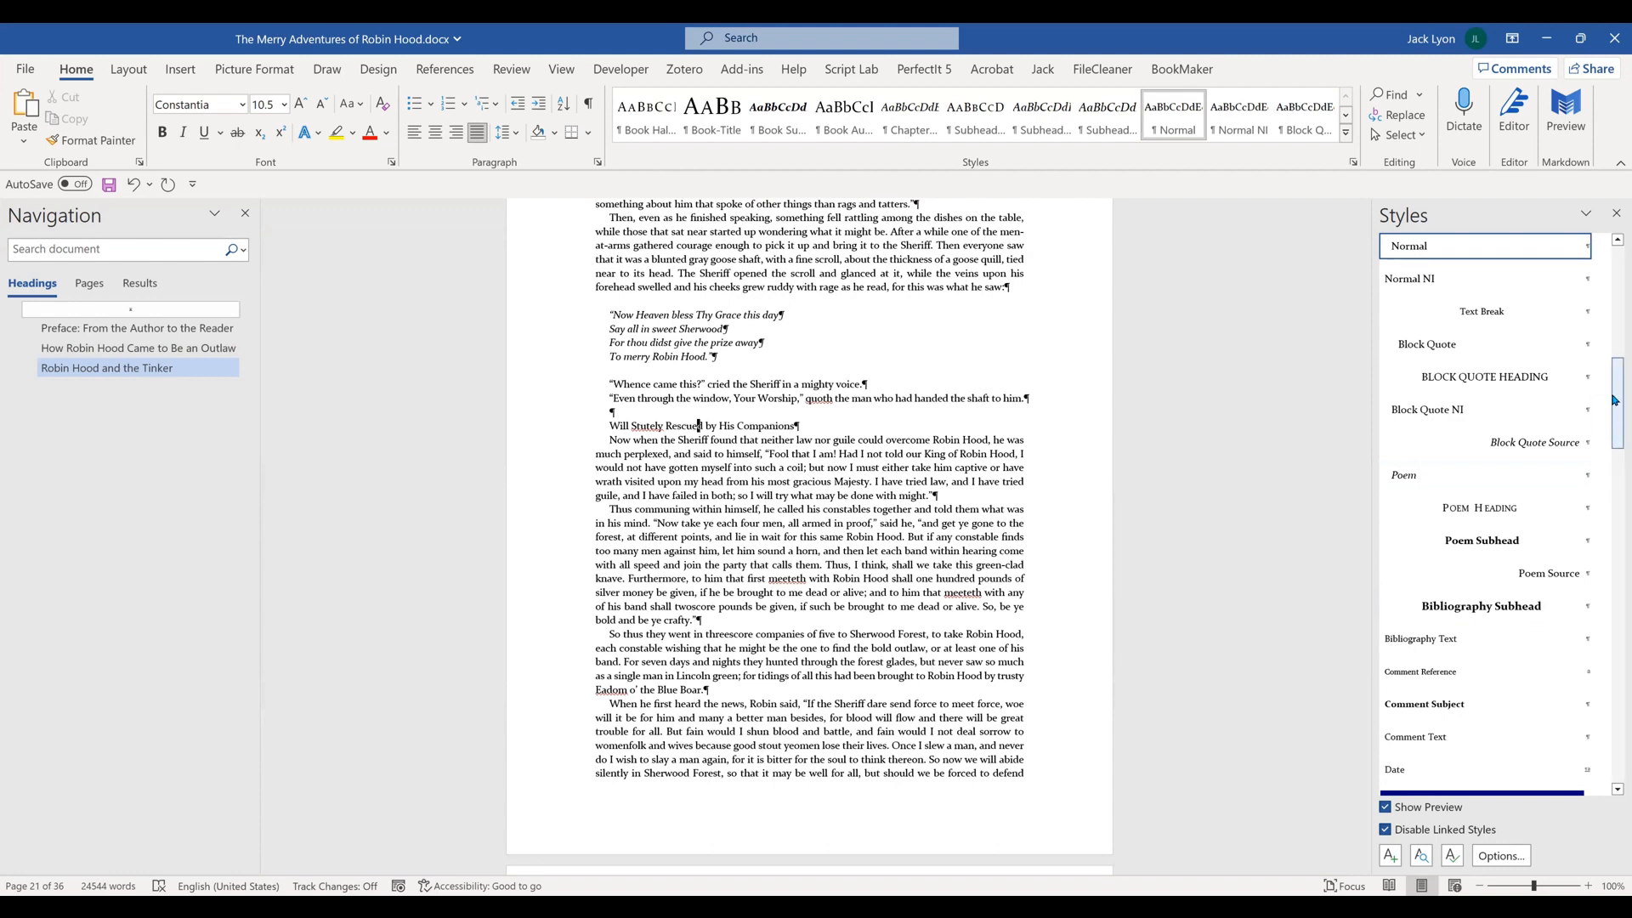
pyautogui.moveTo(1614, 399); pyautogui.dragTo(1614, 262)
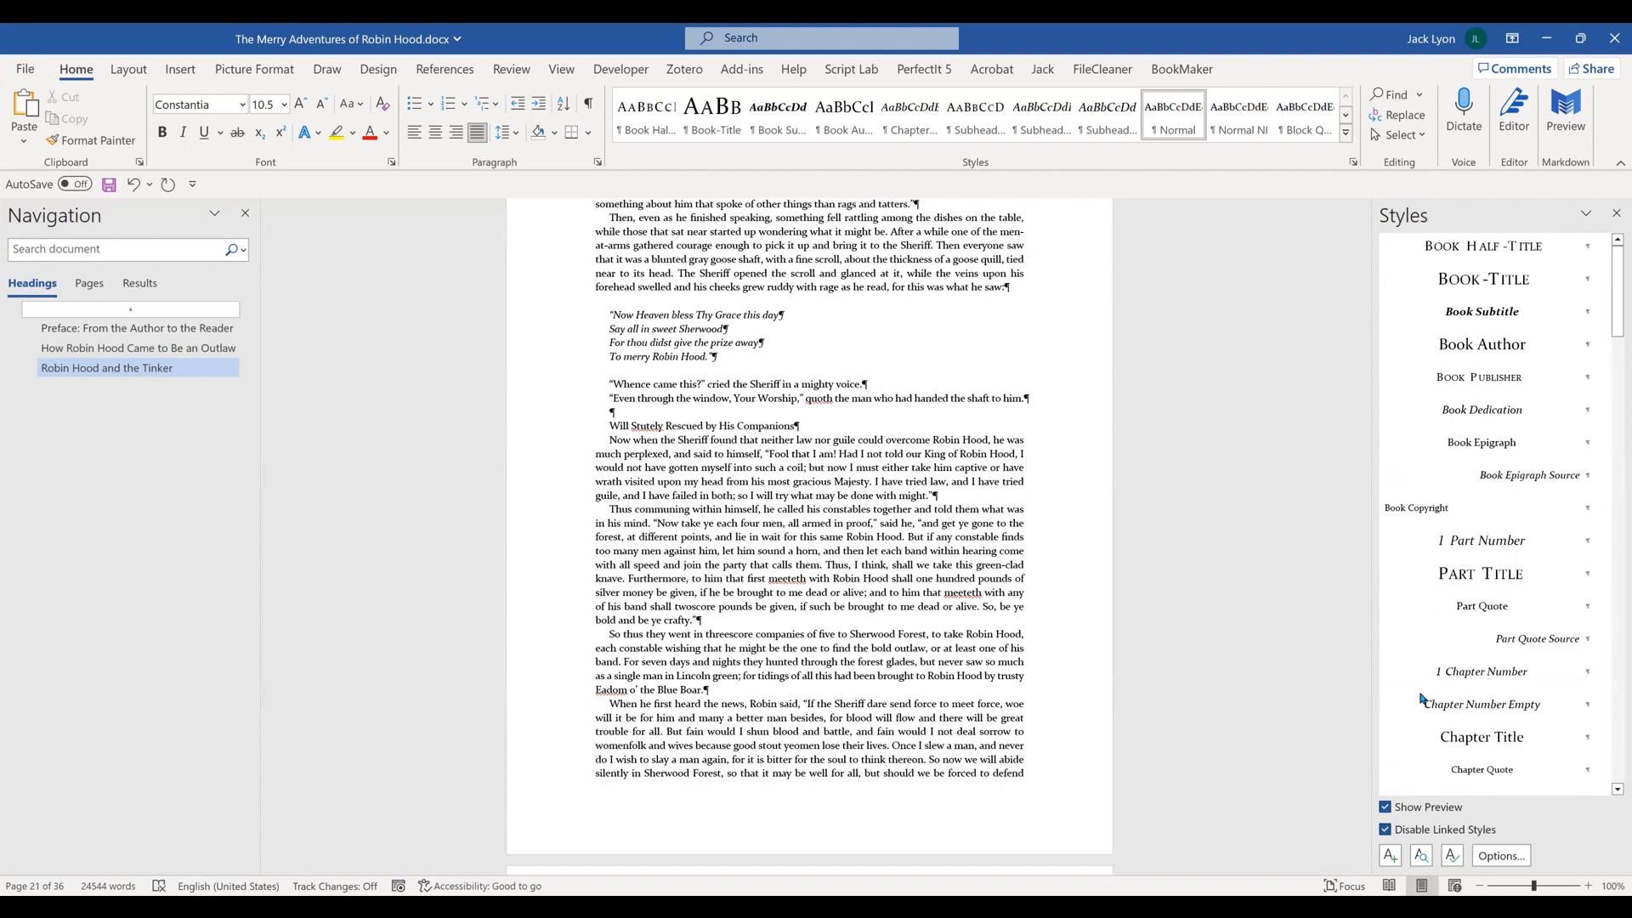
pyautogui.moveTo(1438, 709)
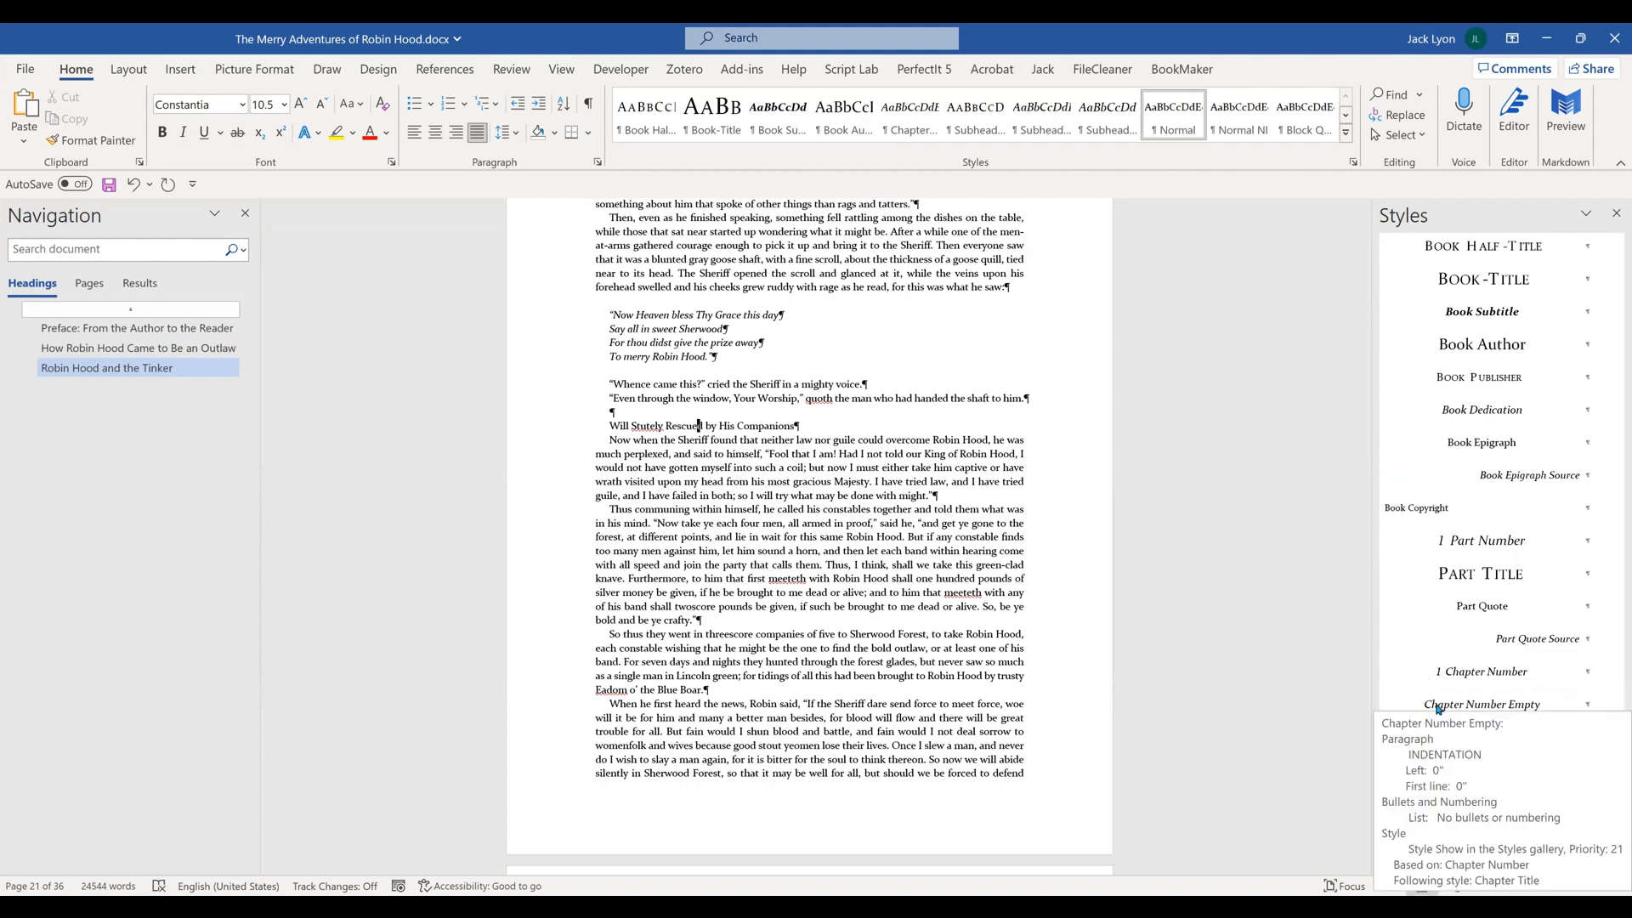
pyautogui.moveTo(1437, 668)
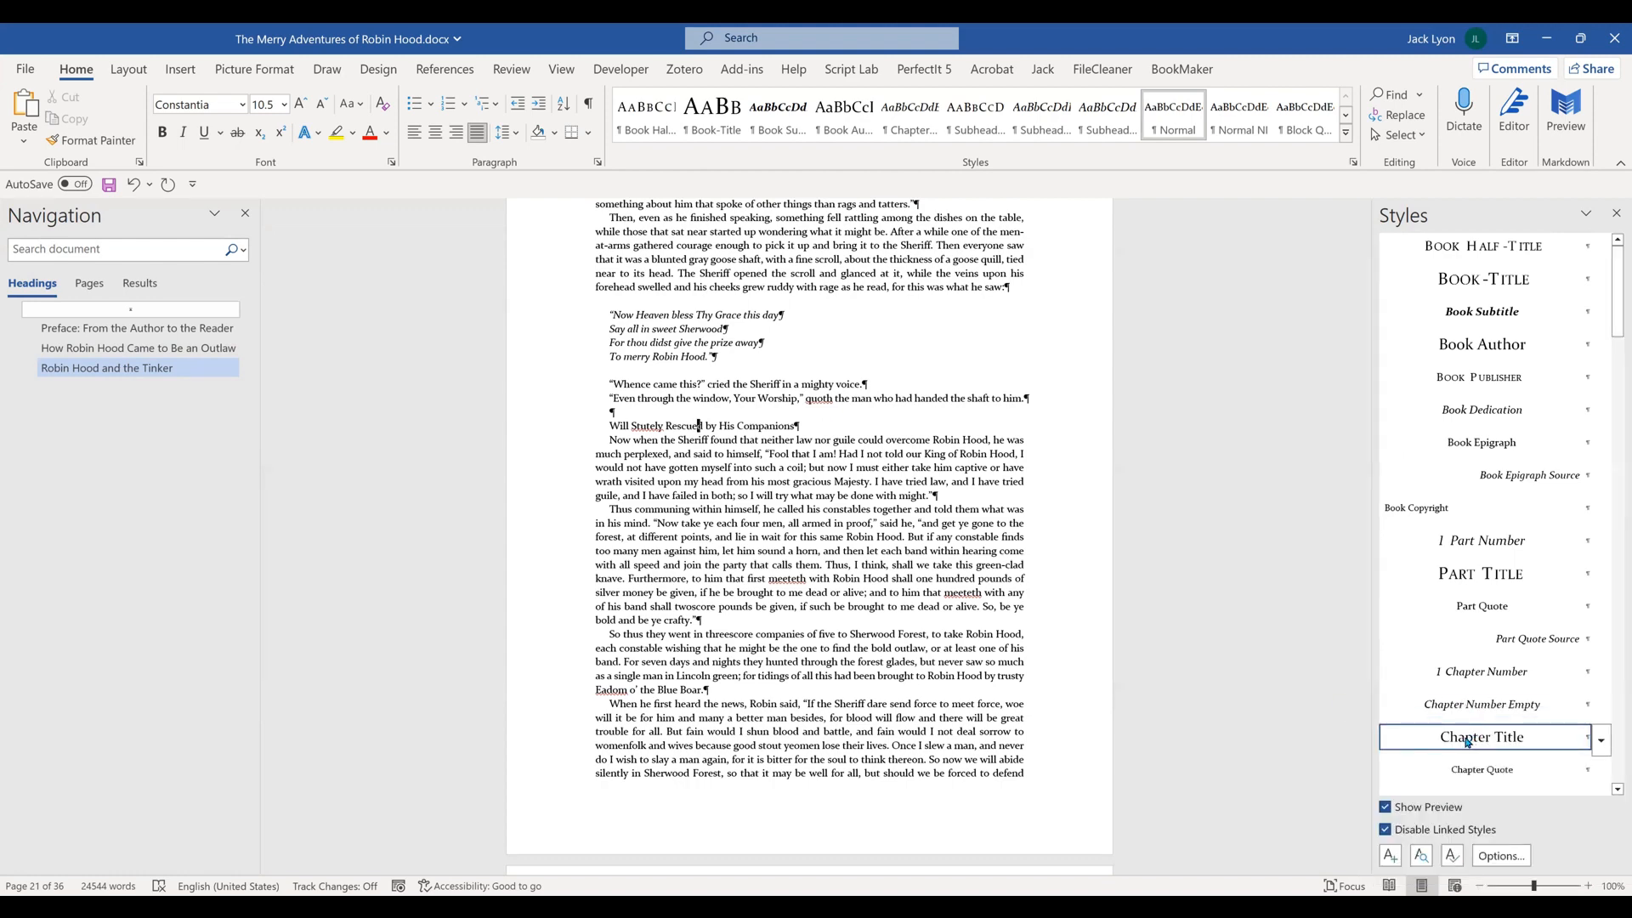
pyautogui.click(1469, 740)
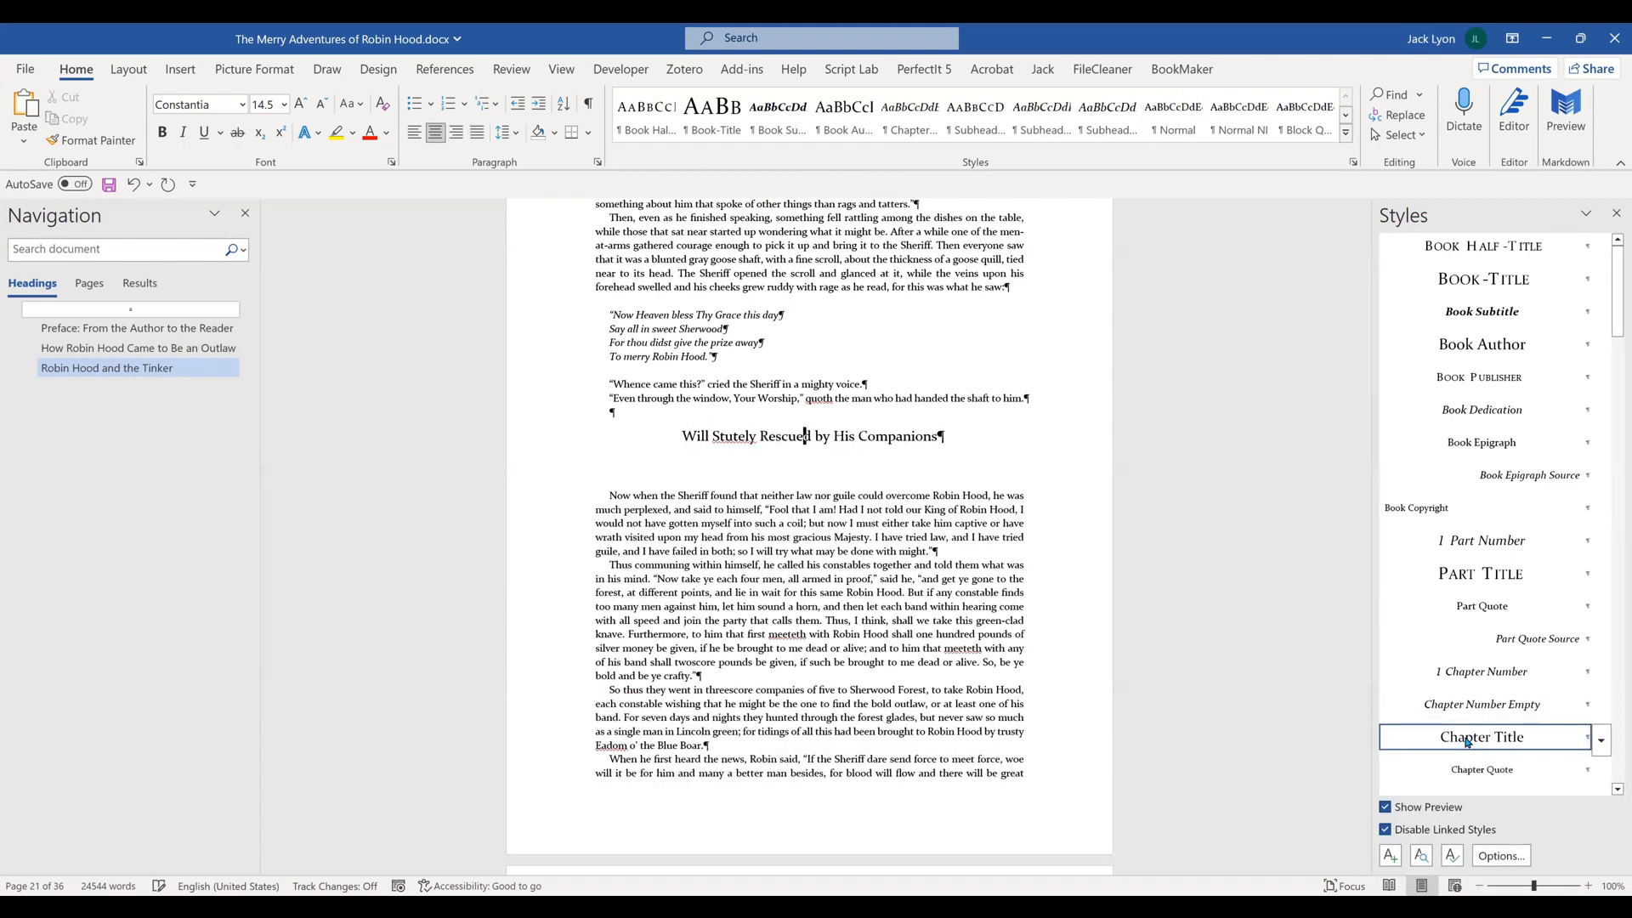
# - Review the styled title page, chapter headings and opening pages from the start of the document, and return to its beginning
pyautogui.click(721, 695)
pyautogui.hotkey('ctrl', 'Home')
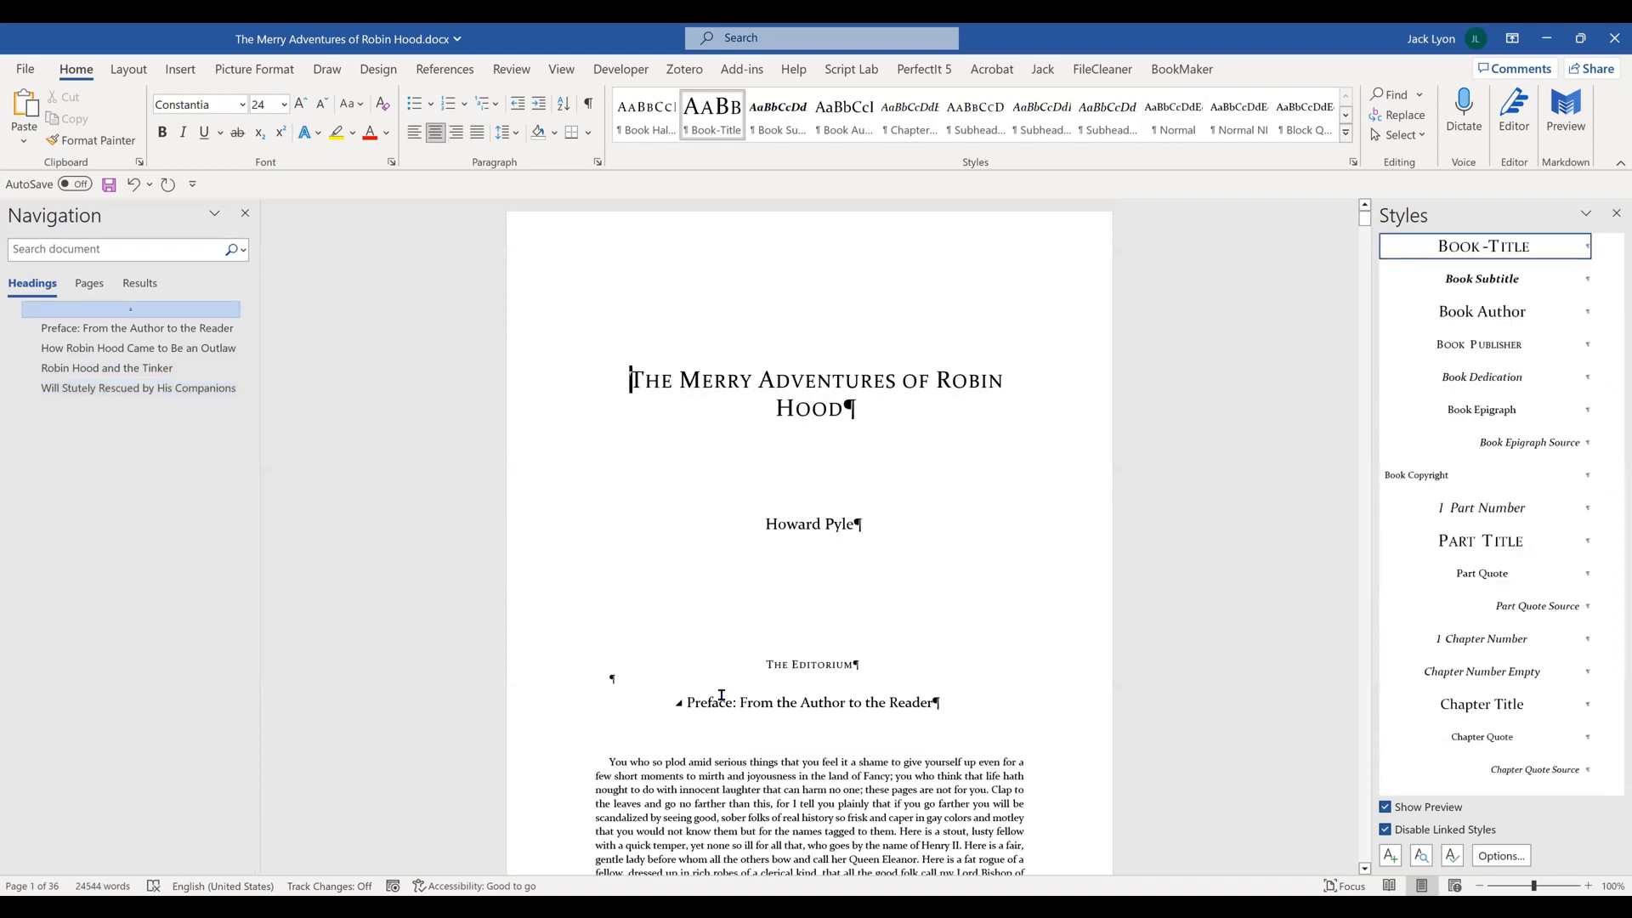
pyautogui.hotkey('ctrl', 'pagedown')
pyautogui.hotkey('ctrl', 'Right')
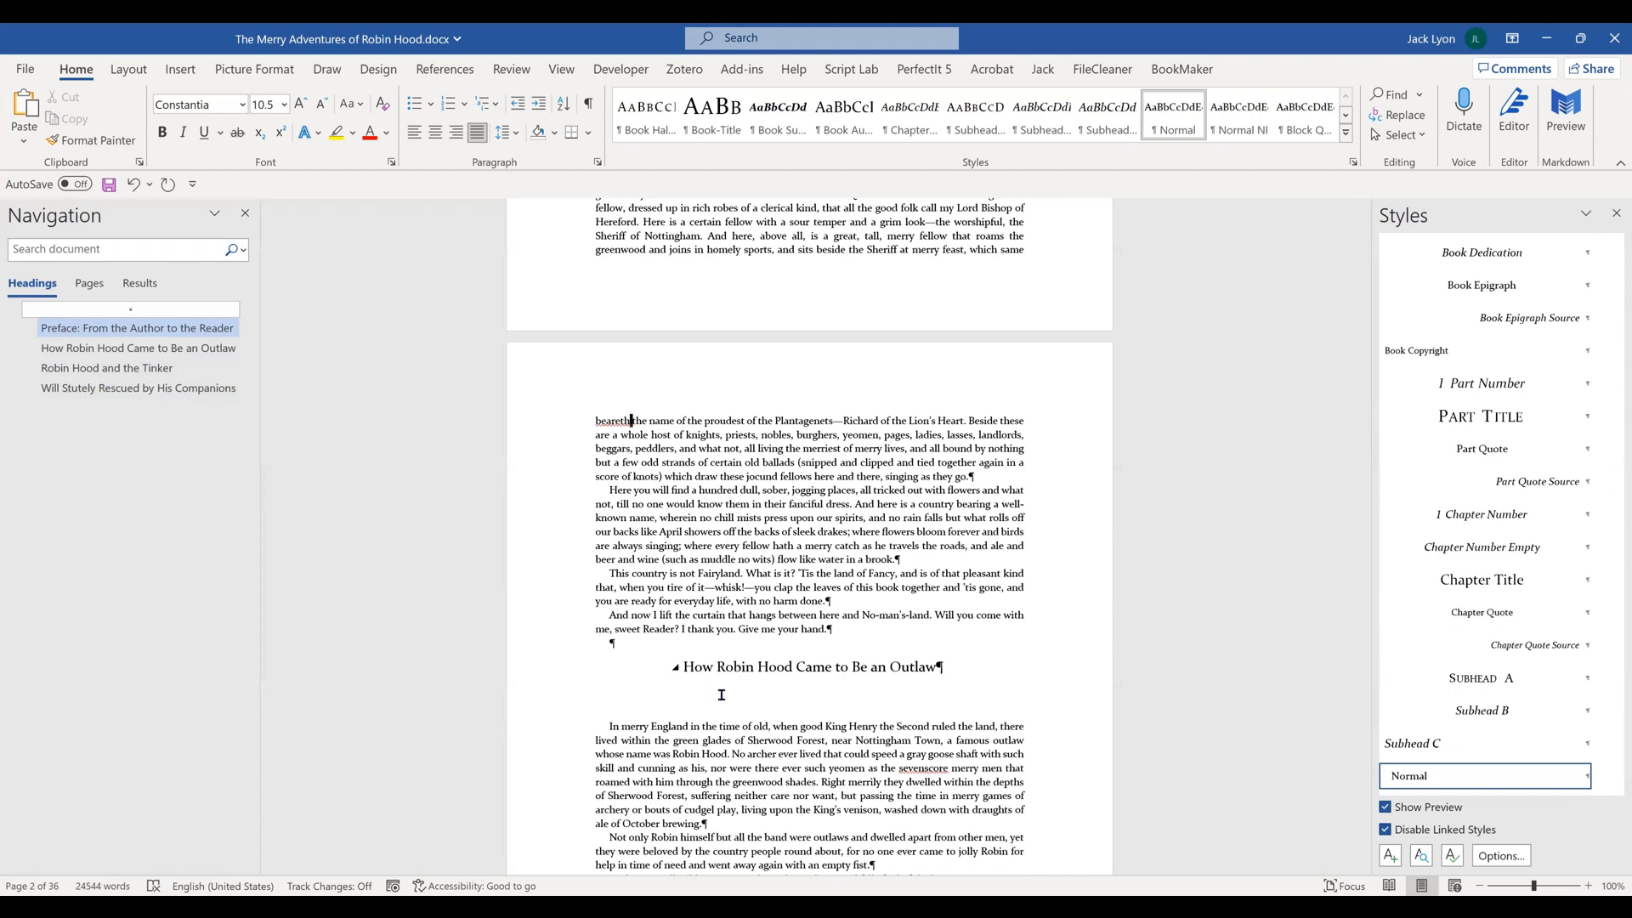
pyautogui.press('pagedown')
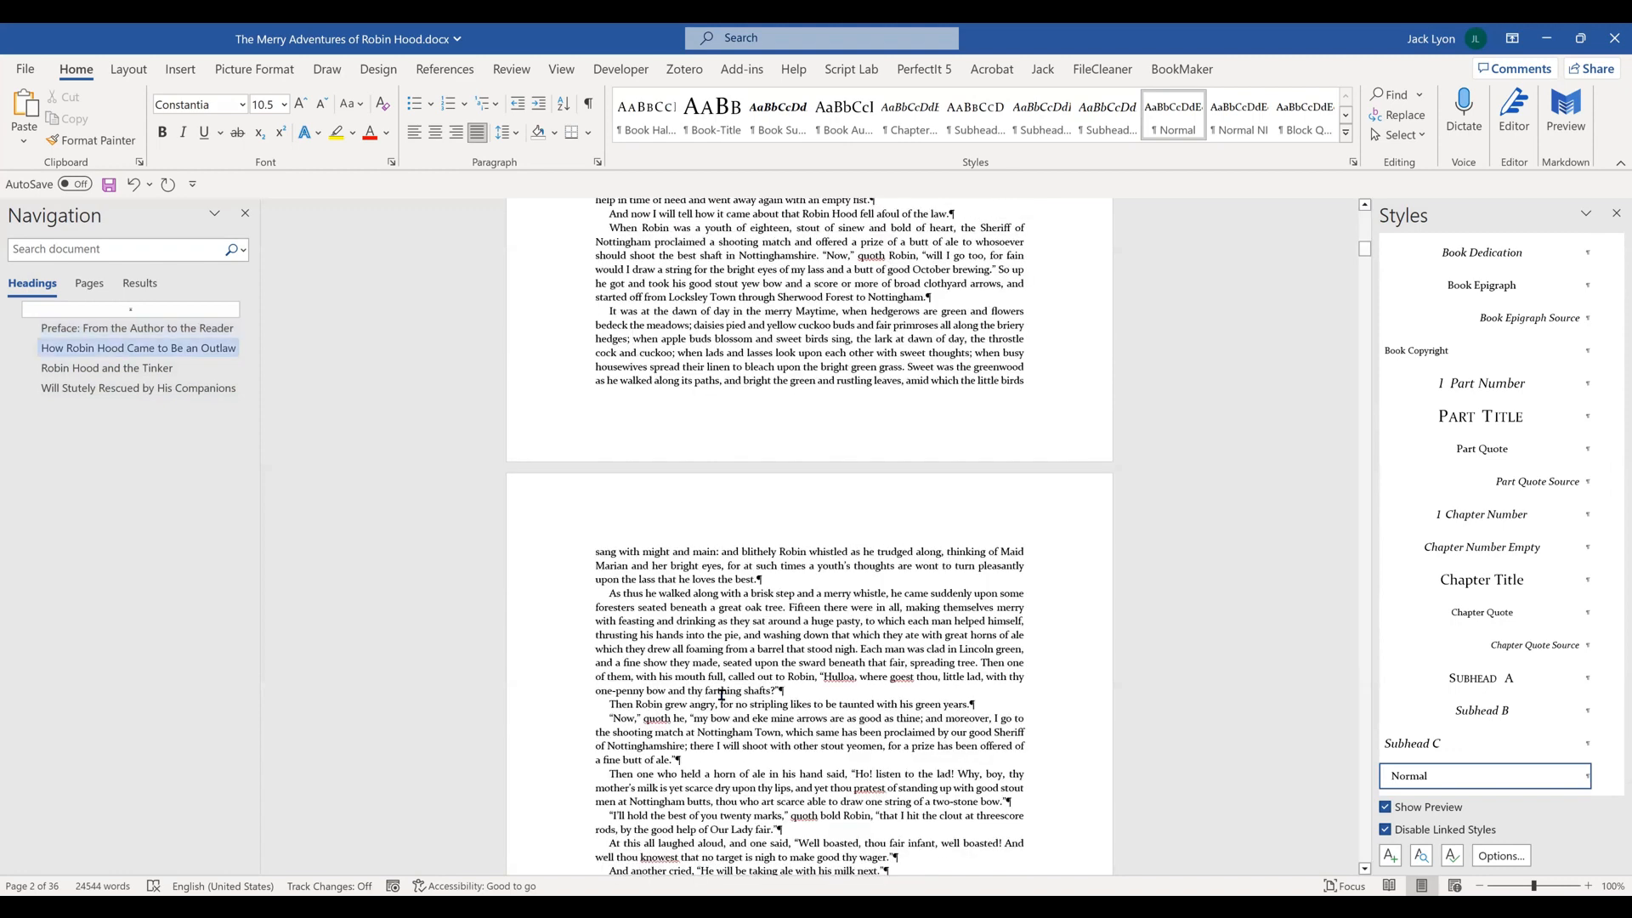
pyautogui.press('pagedown')
pyautogui.hotkey('ctrl', 'Home')
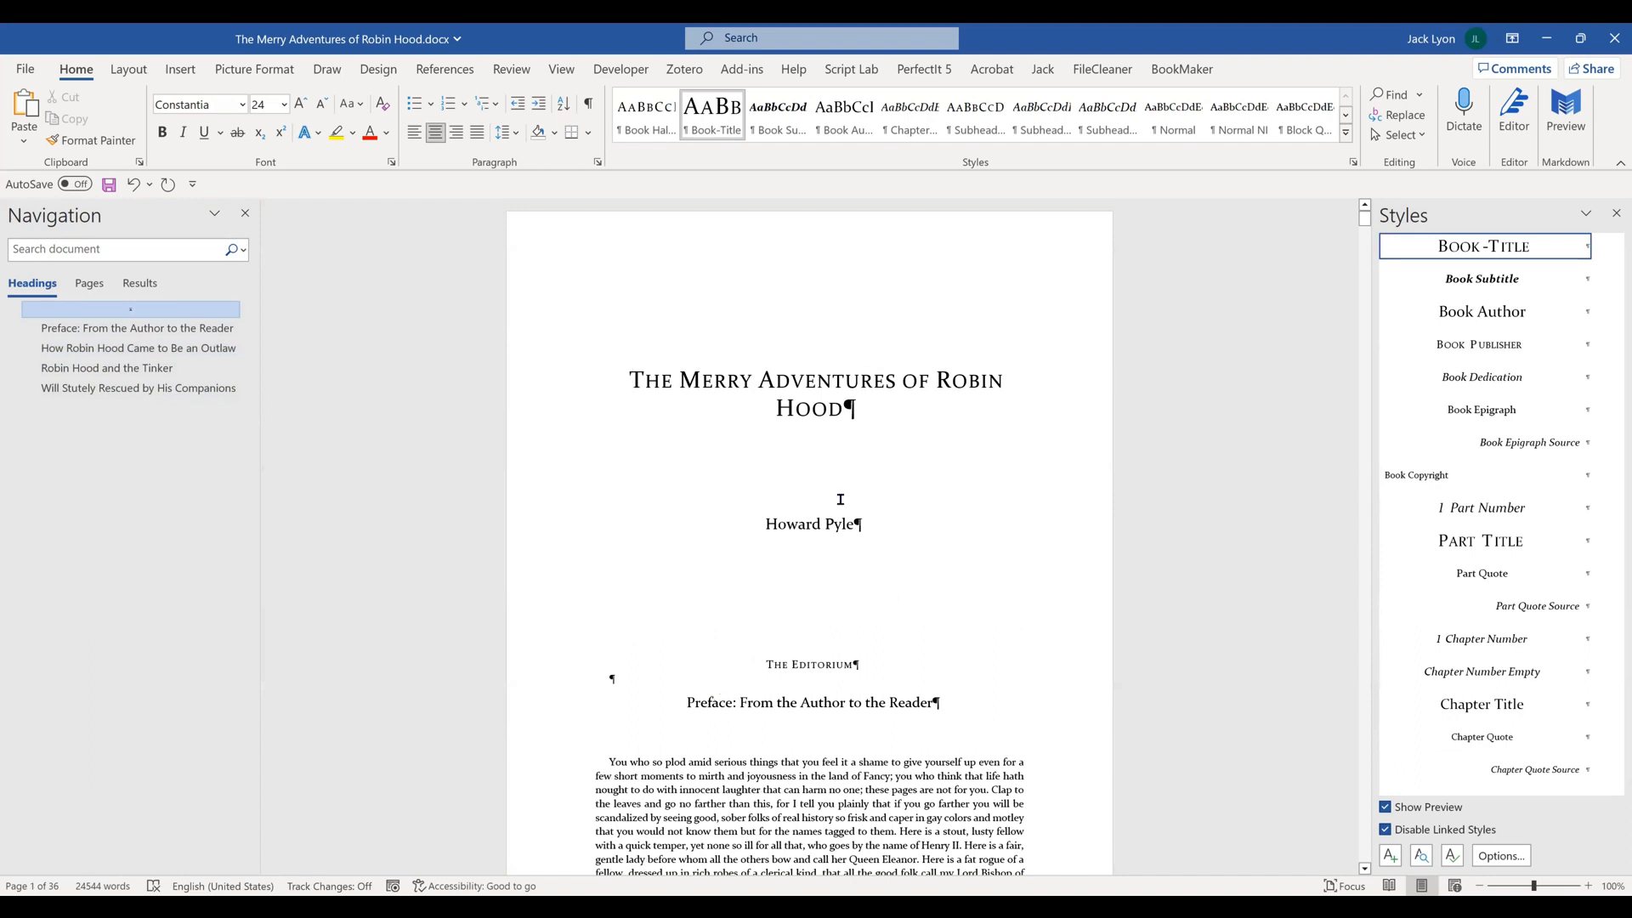
# - Make the book with BookMaker on 6 by 9 inch pages, using the chapter title as the verso running head
pyautogui.click(1184, 71)
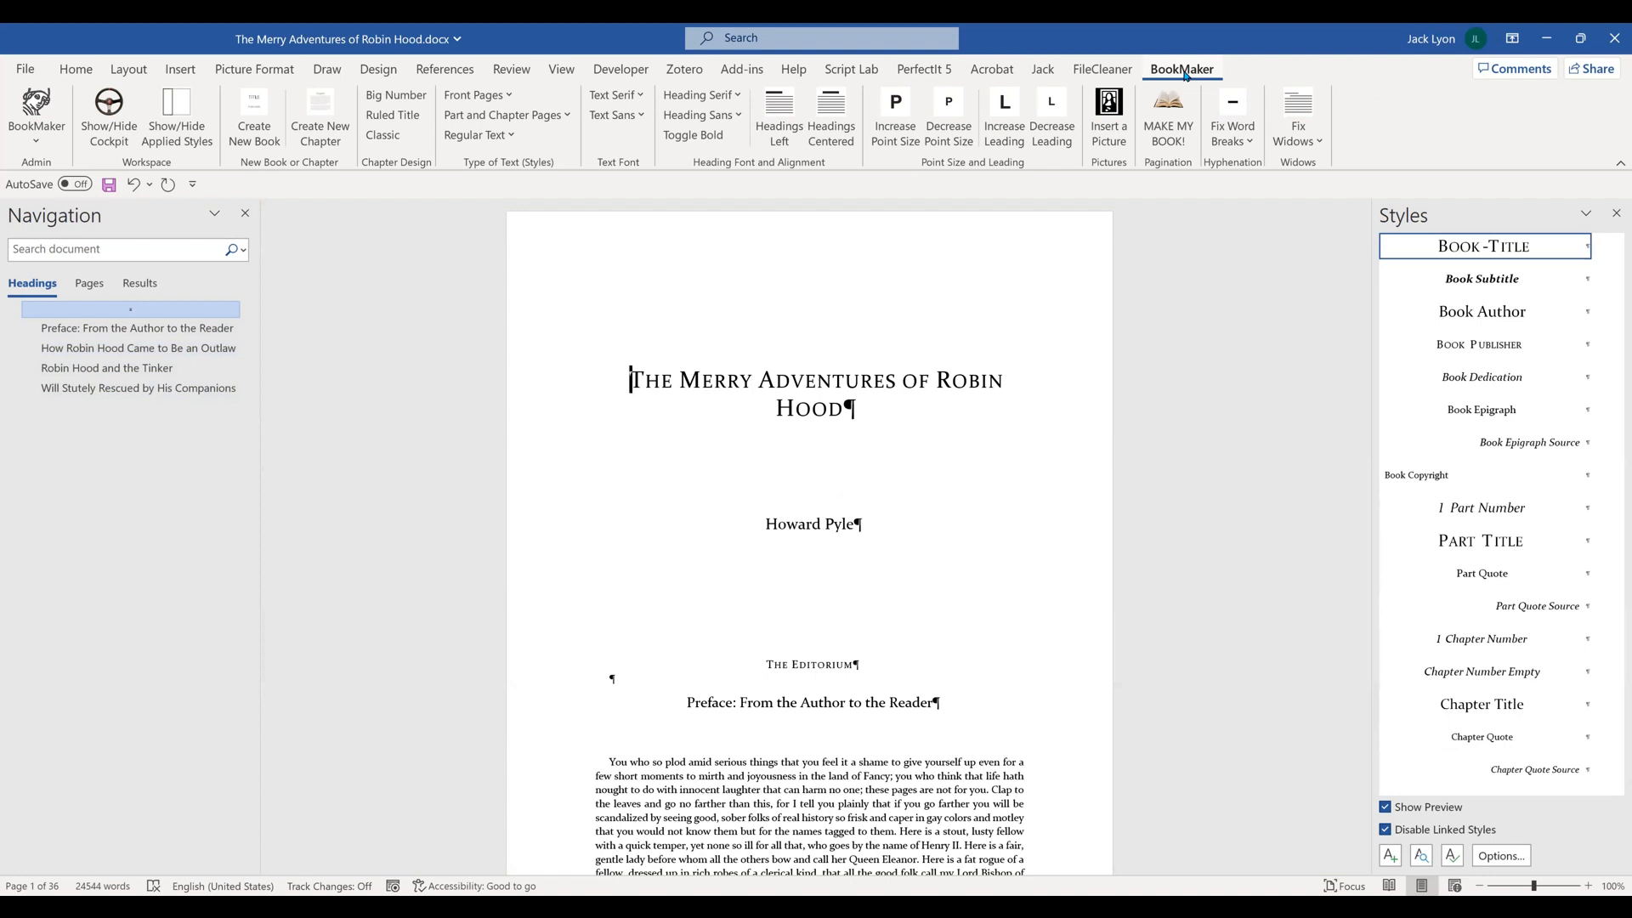
pyautogui.click(1176, 123)
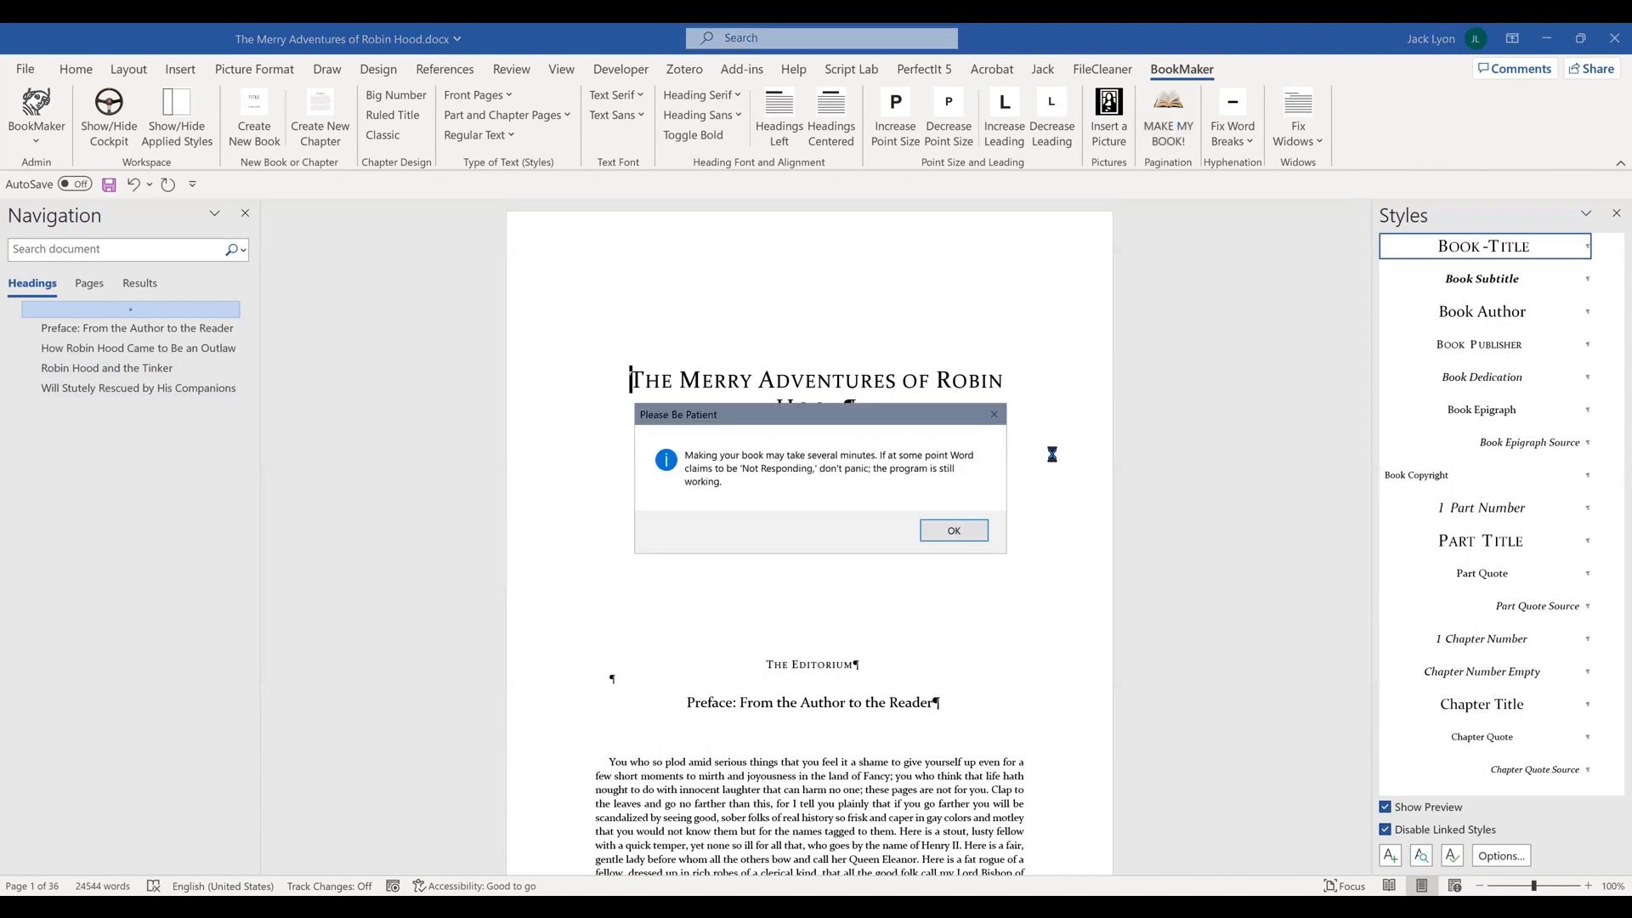
pyautogui.click(953, 533)
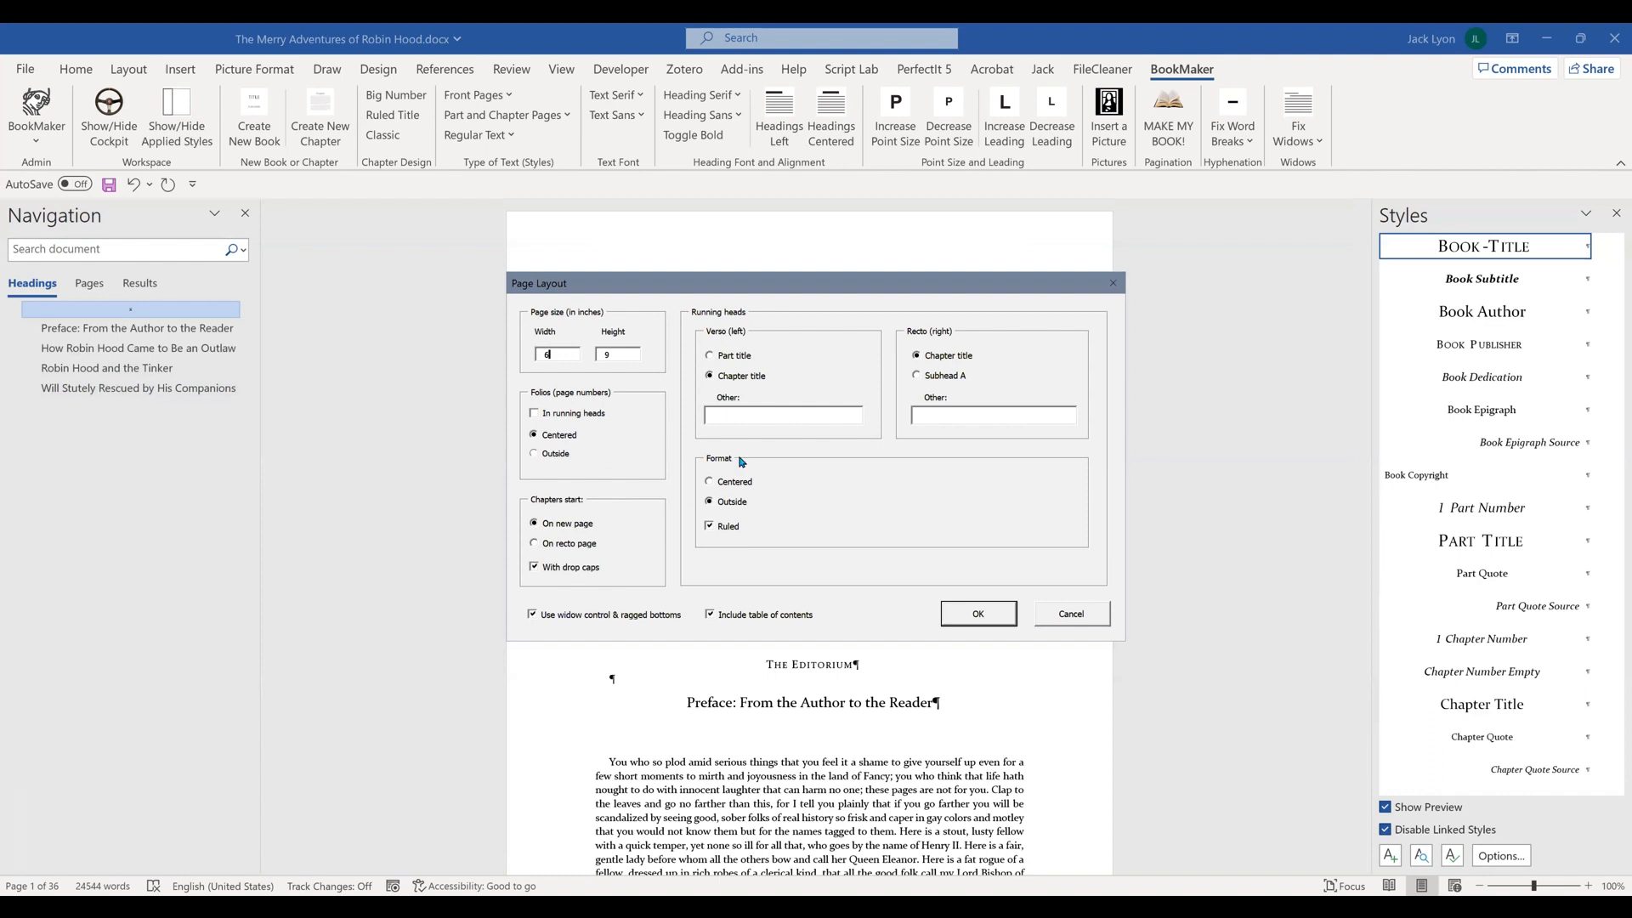
pyautogui.click(739, 378)
pyautogui.click(979, 618)
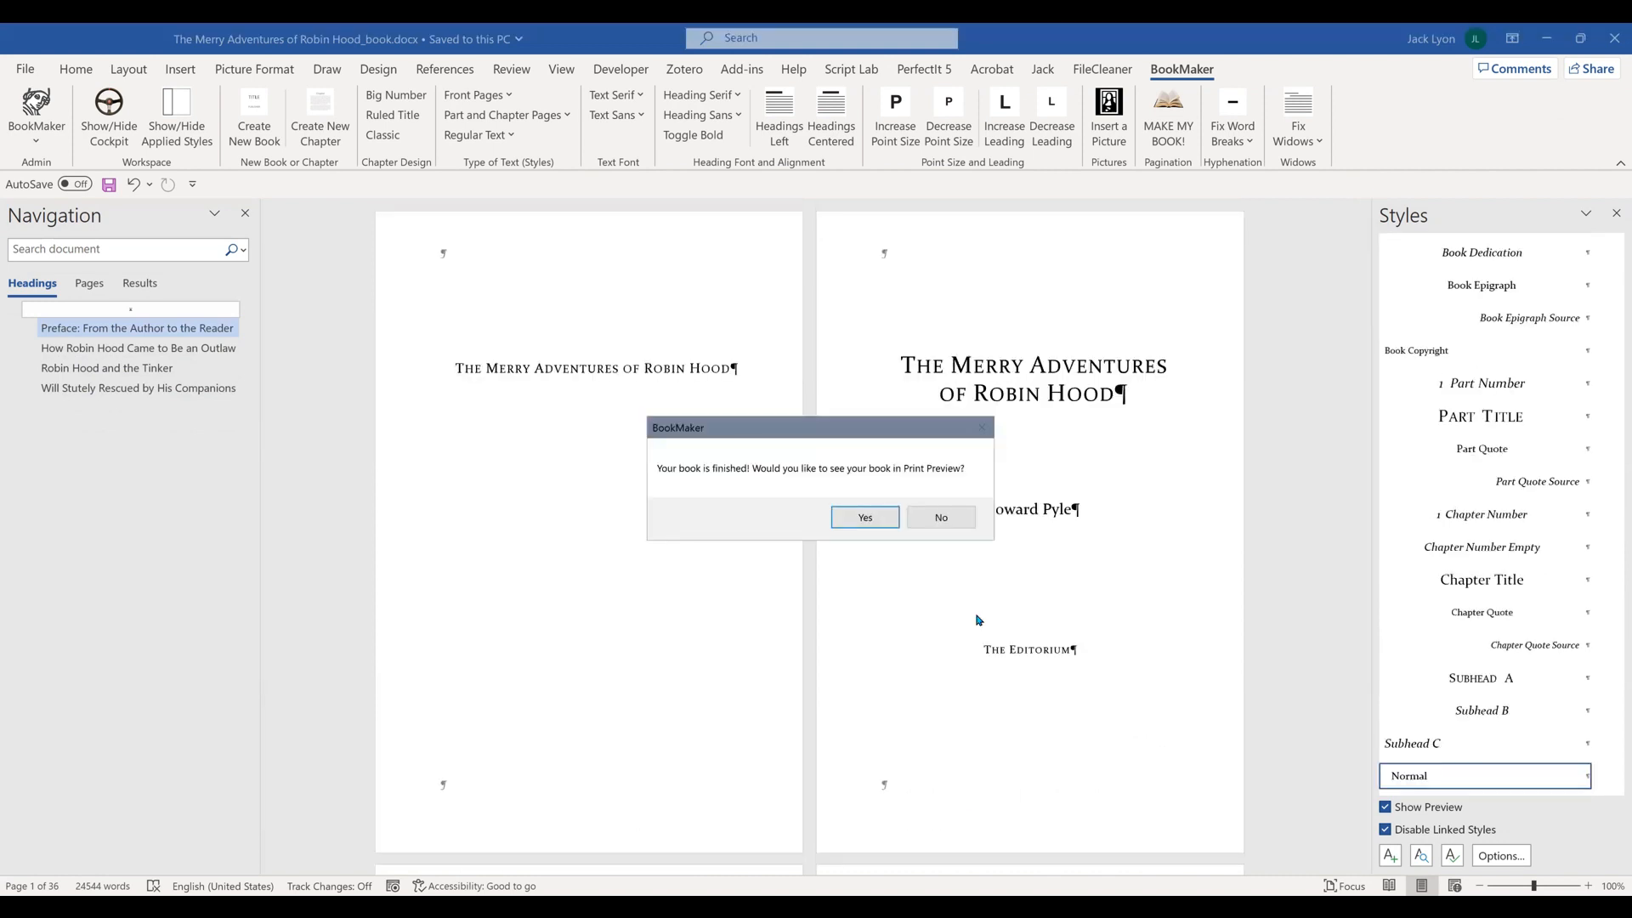
# - Open the finished book in print preview and examine its title pages, copyright page, contents and preface
pyautogui.click(866, 518)
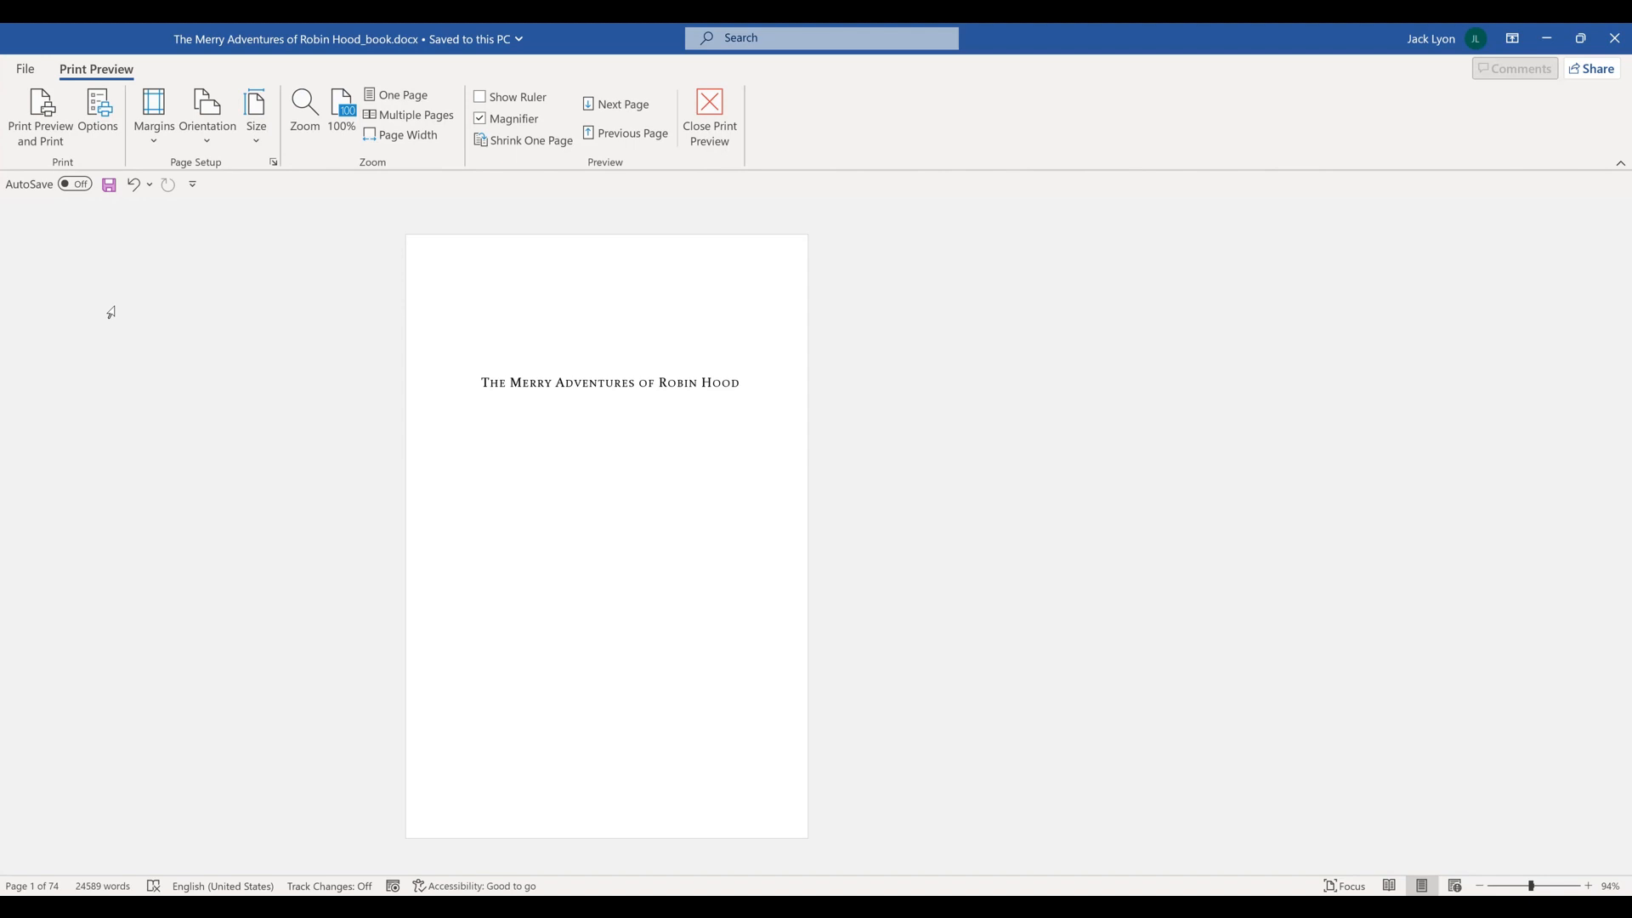
pyautogui.scroll(-2, 111, 312)
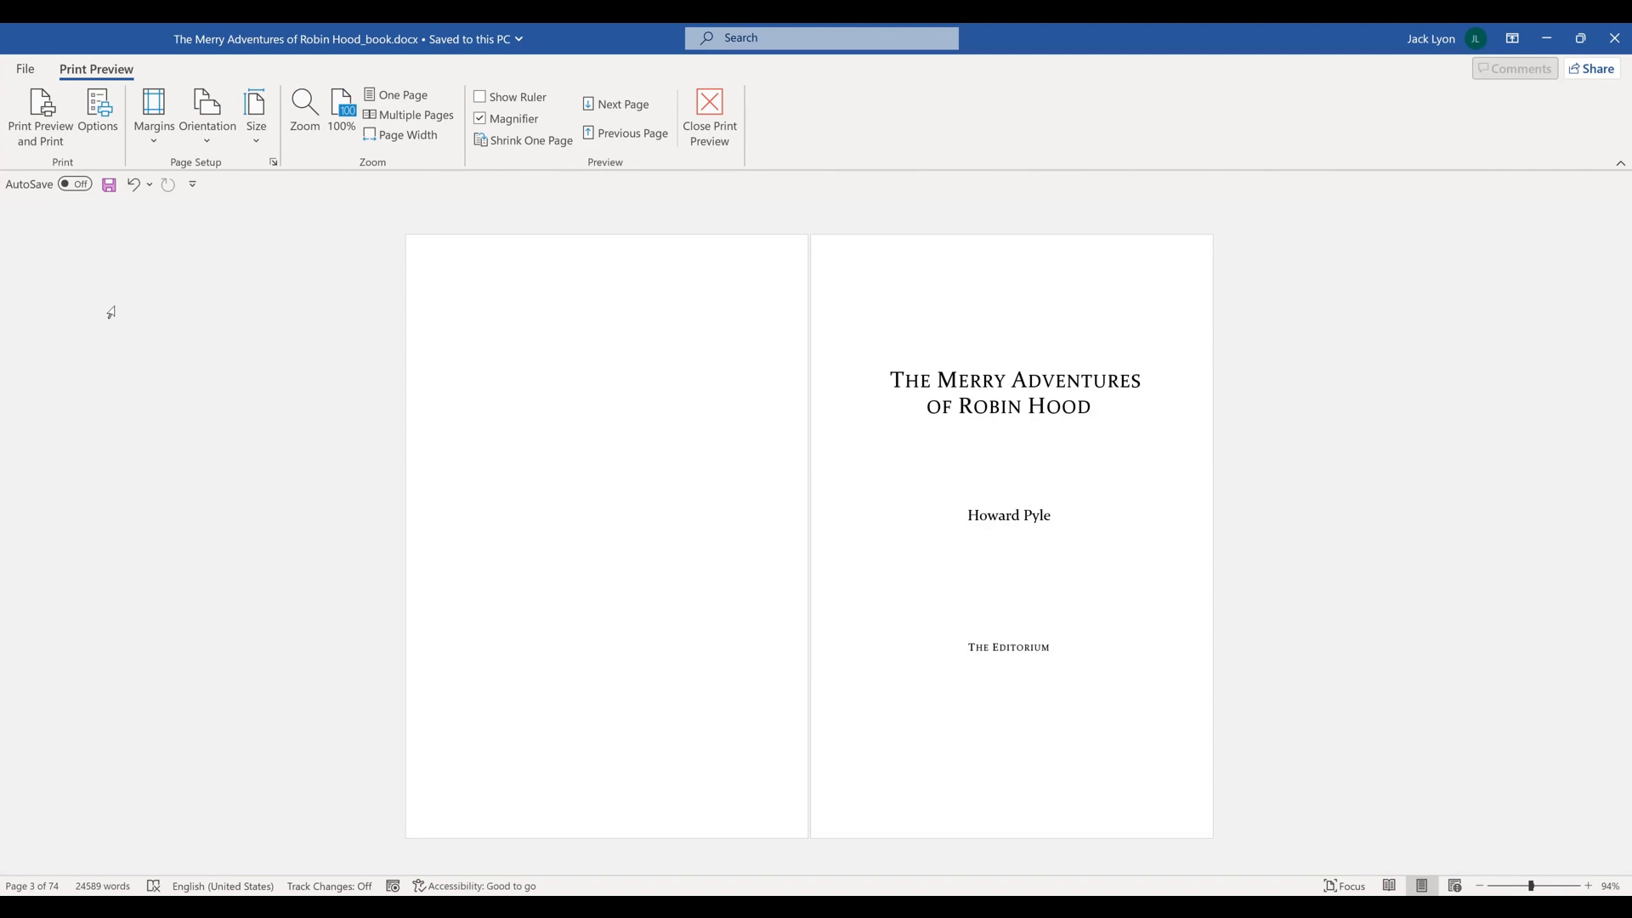
pyautogui.scroll(-2, 111, 312)
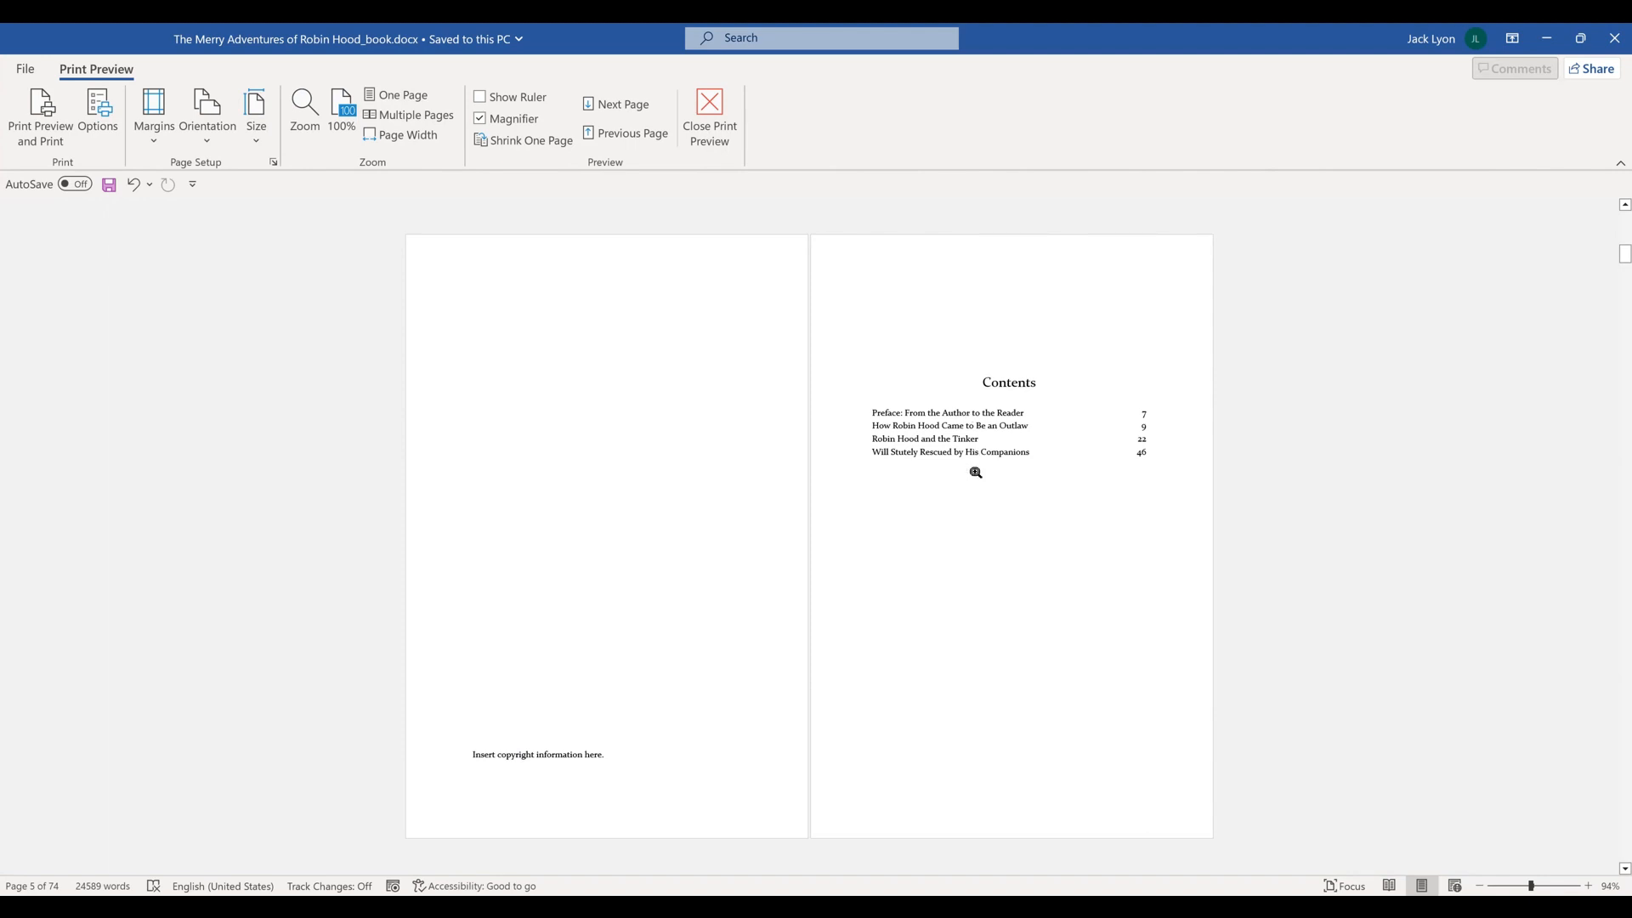
pyautogui.scroll(-1, 976, 480)
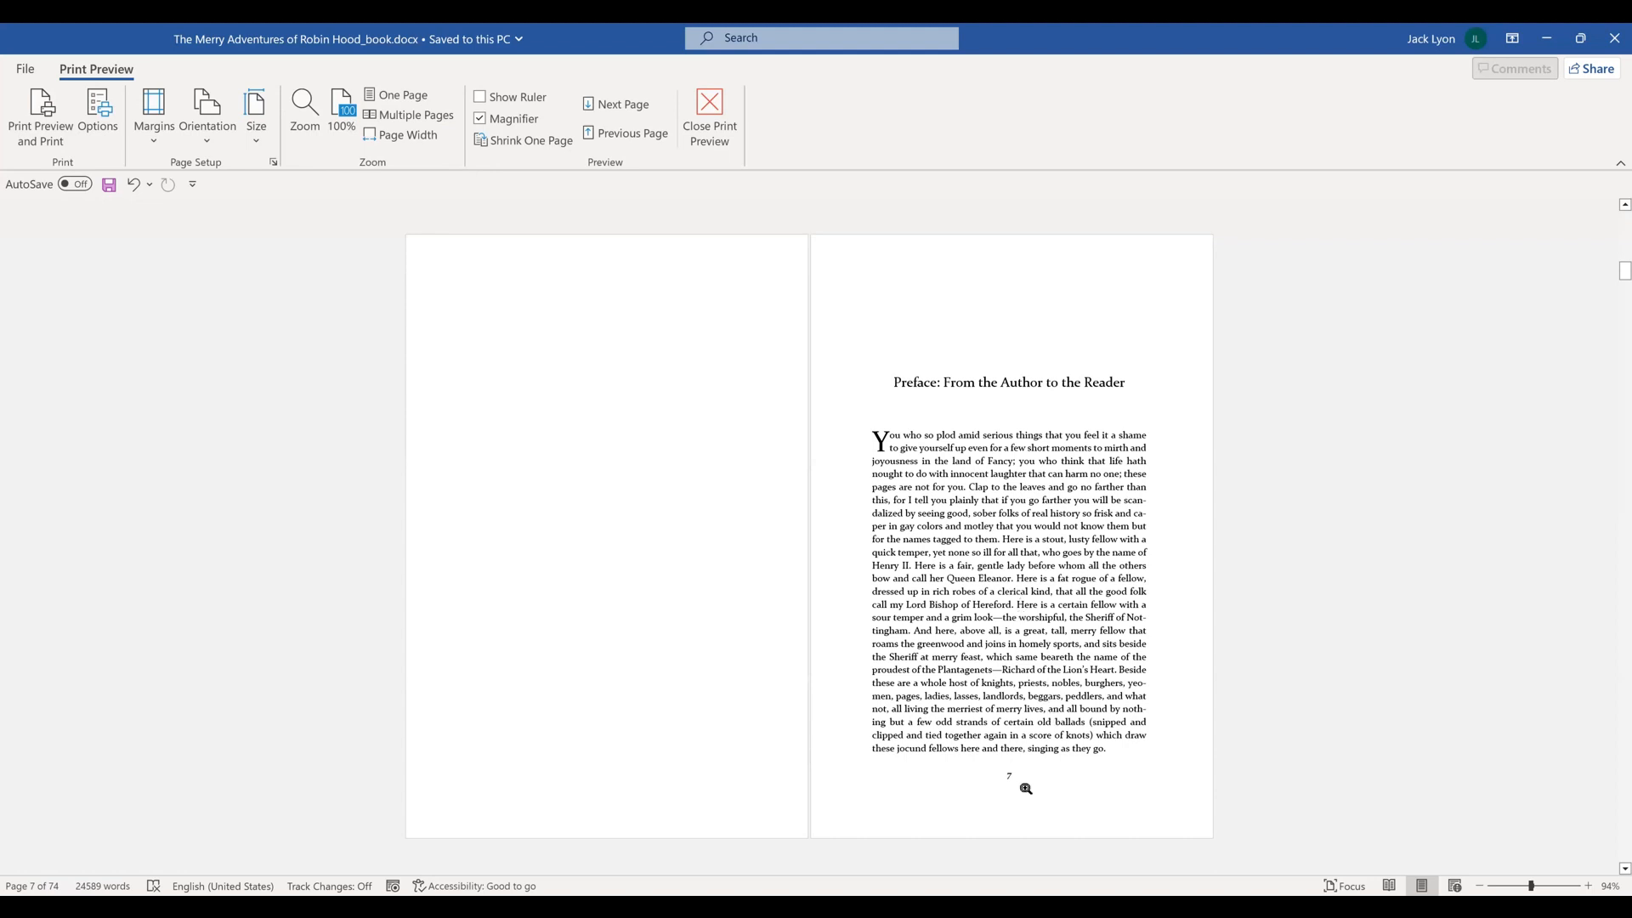
pyautogui.scroll(-1, 1087, 785)
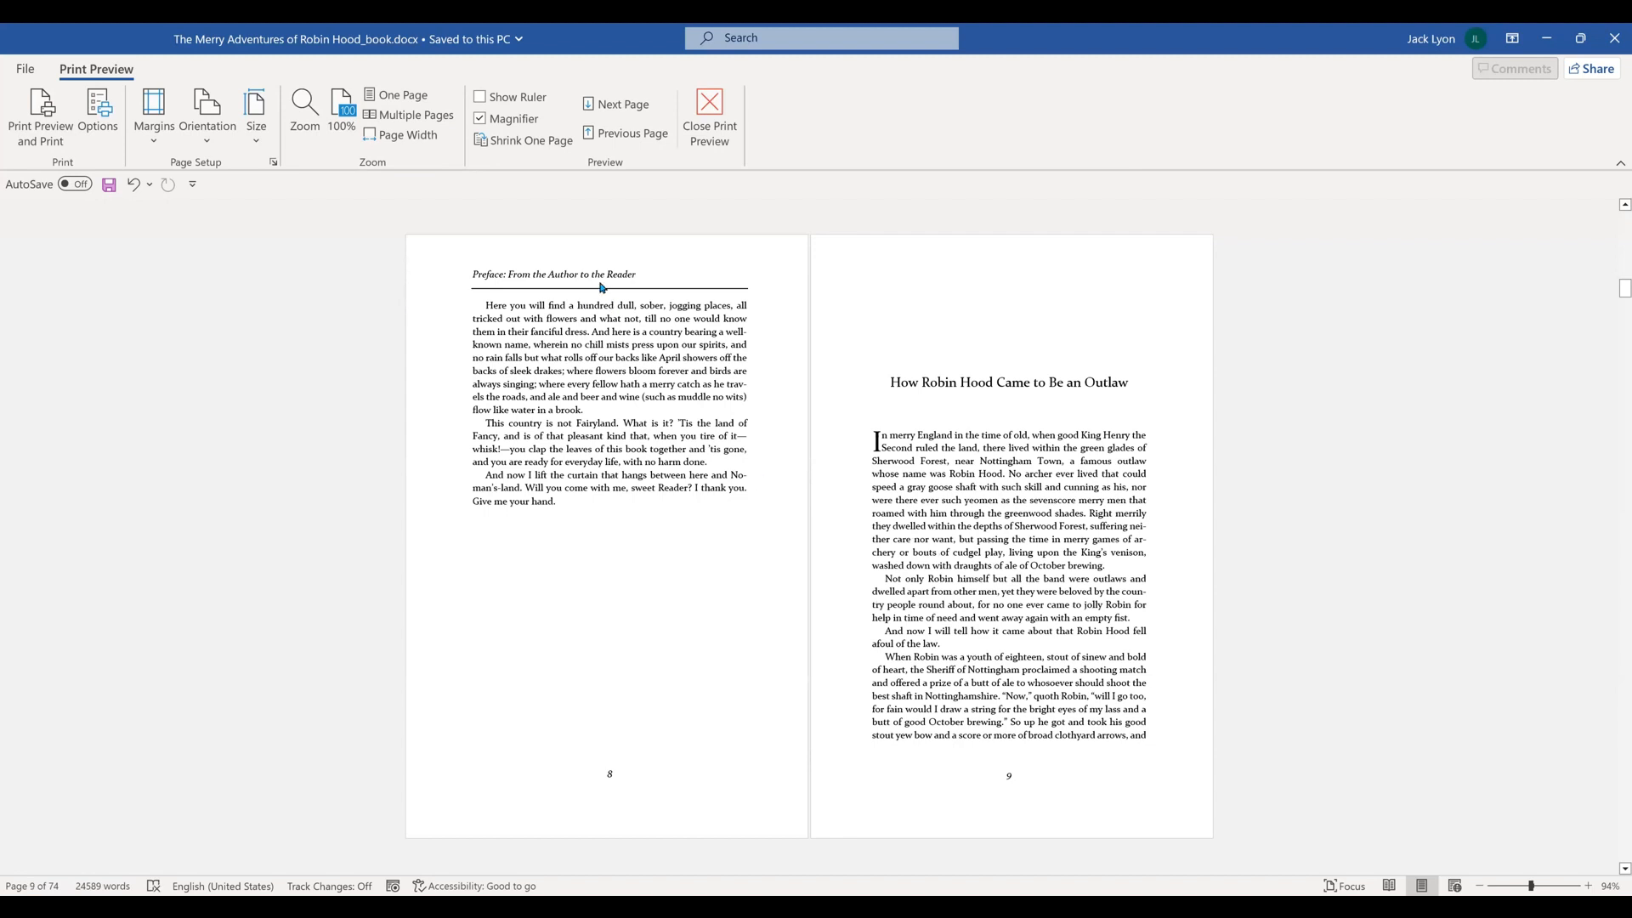
# - Examine the running heads, page numbers and chapter opening of "How Robin Hood Came to Be an Outlaw" in the preview
pyautogui.click(1011, 382)
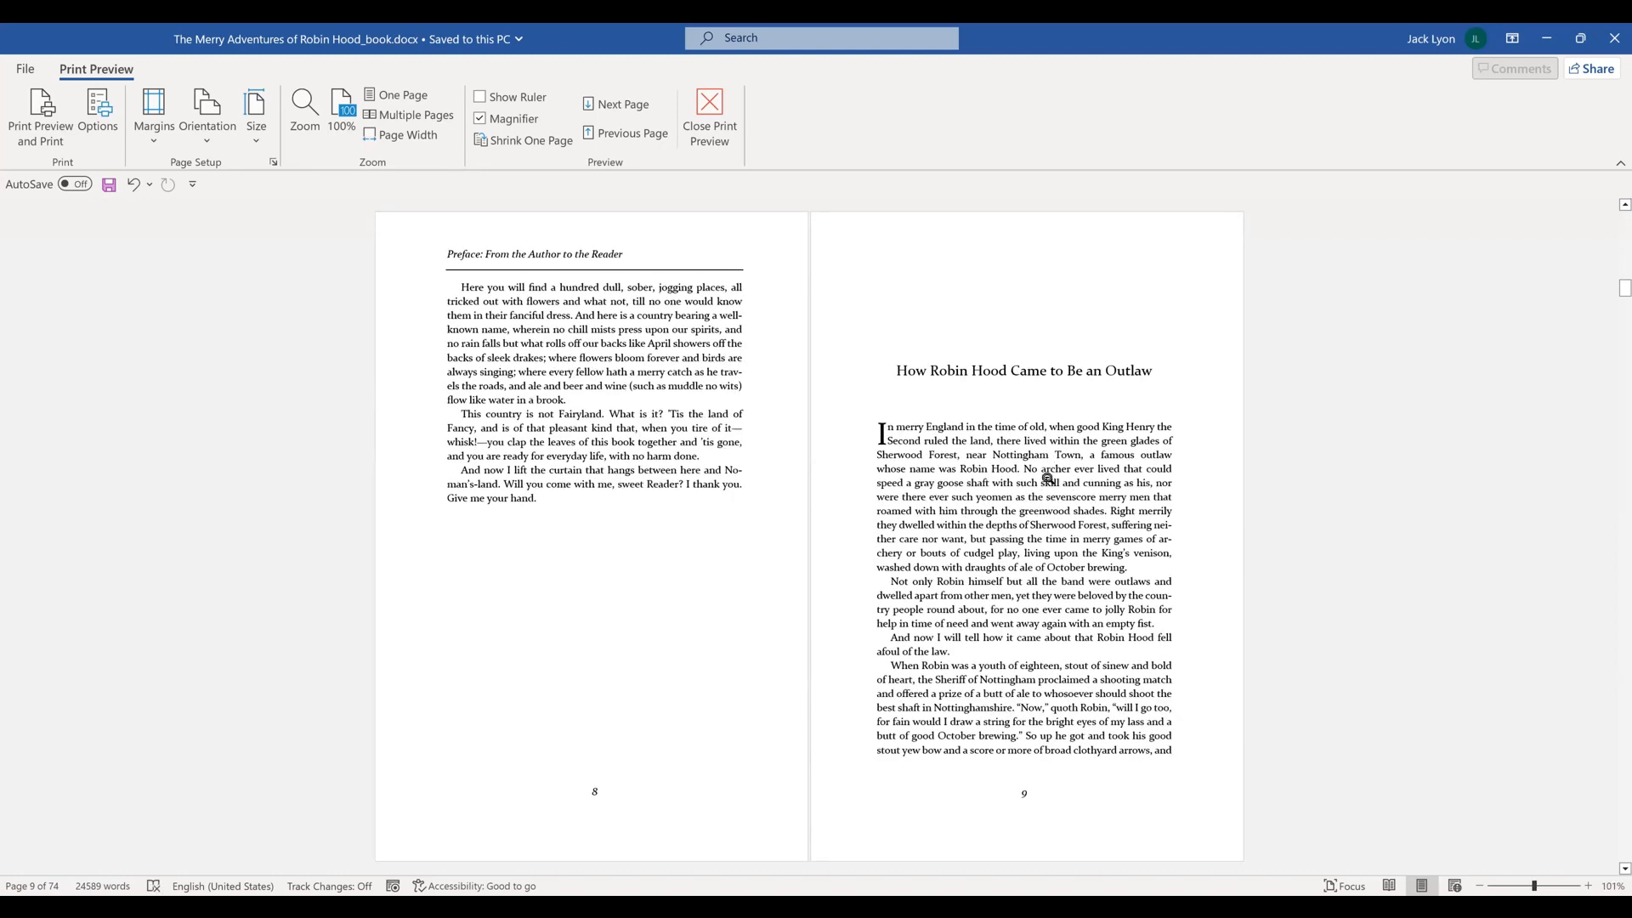
pyautogui.scroll(-2, 1048, 479)
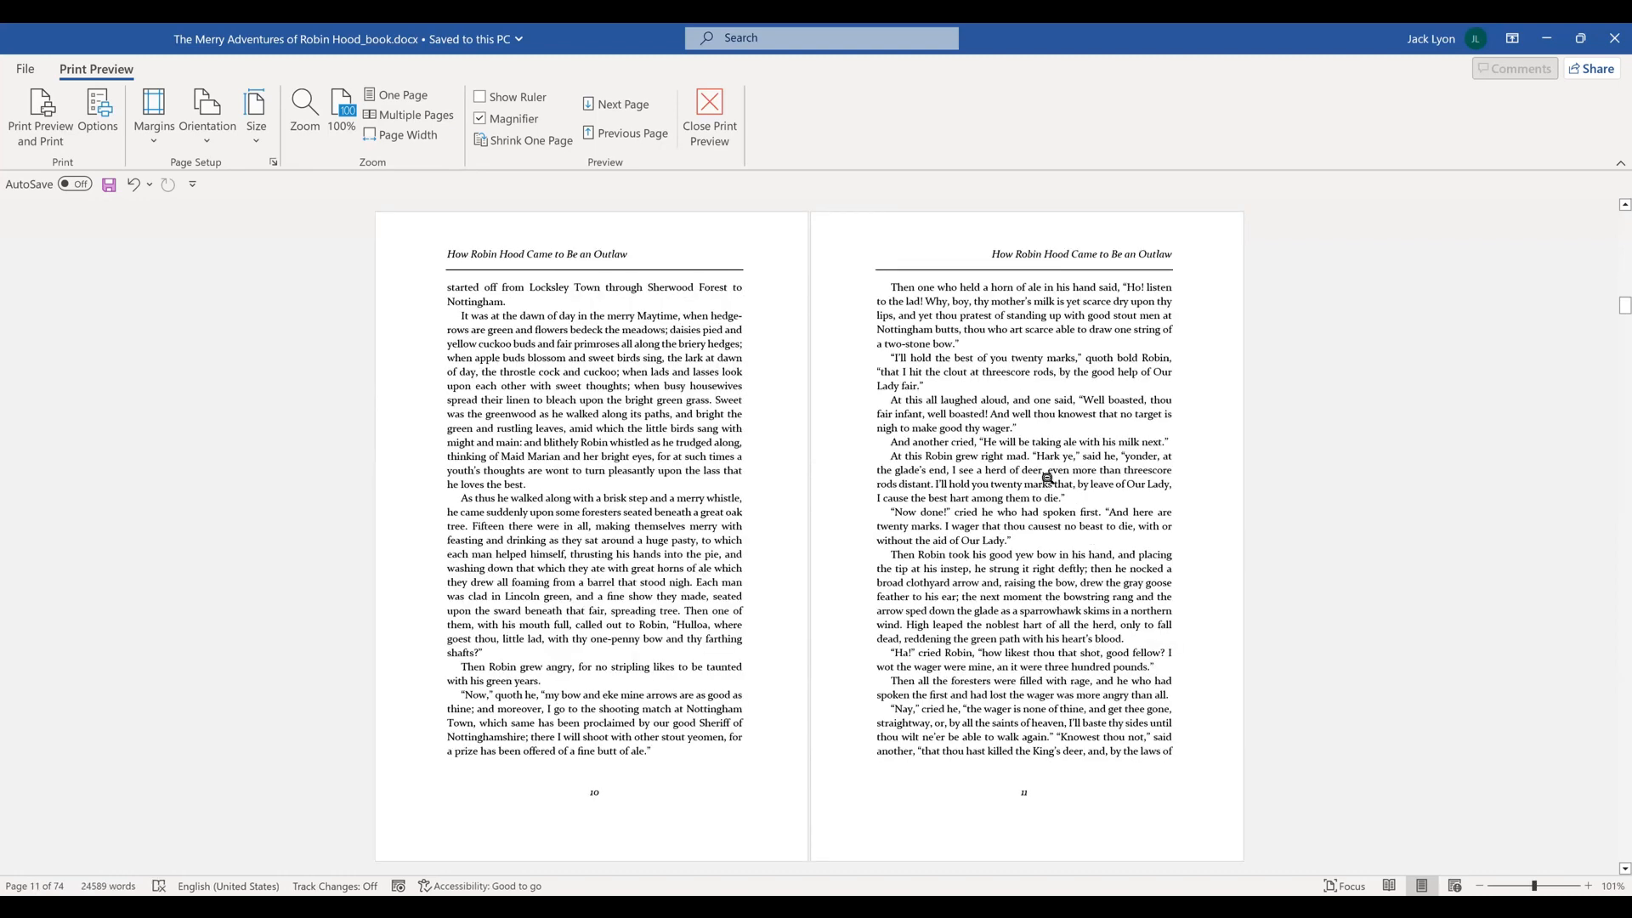
pyautogui.scroll(2, 1047, 479)
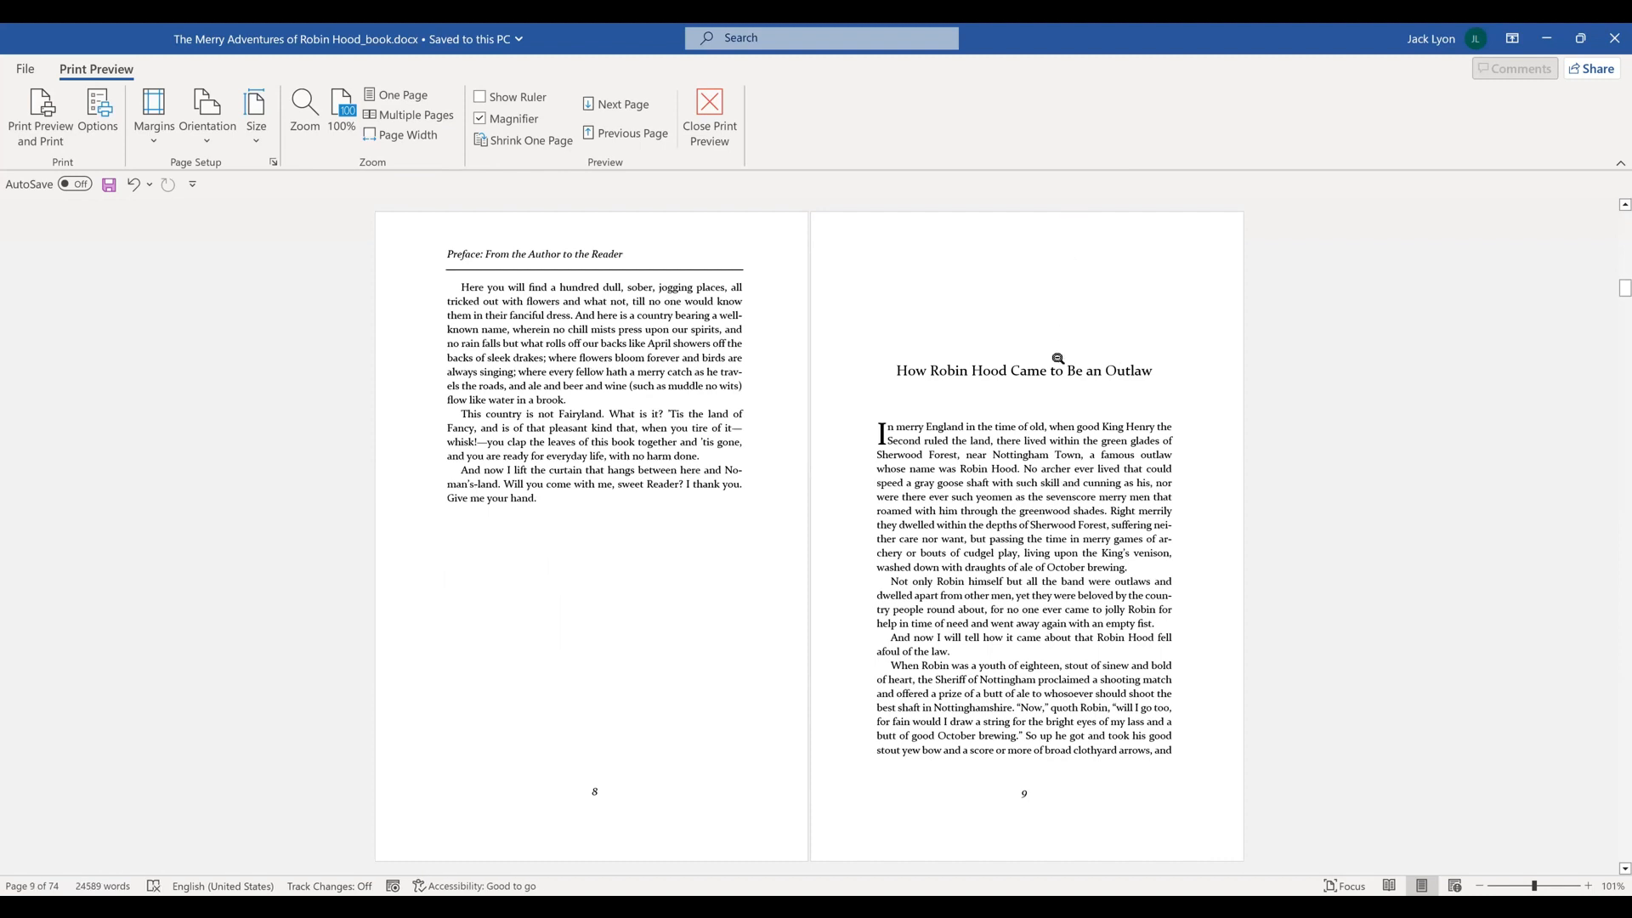
pyautogui.click(1043, 514)
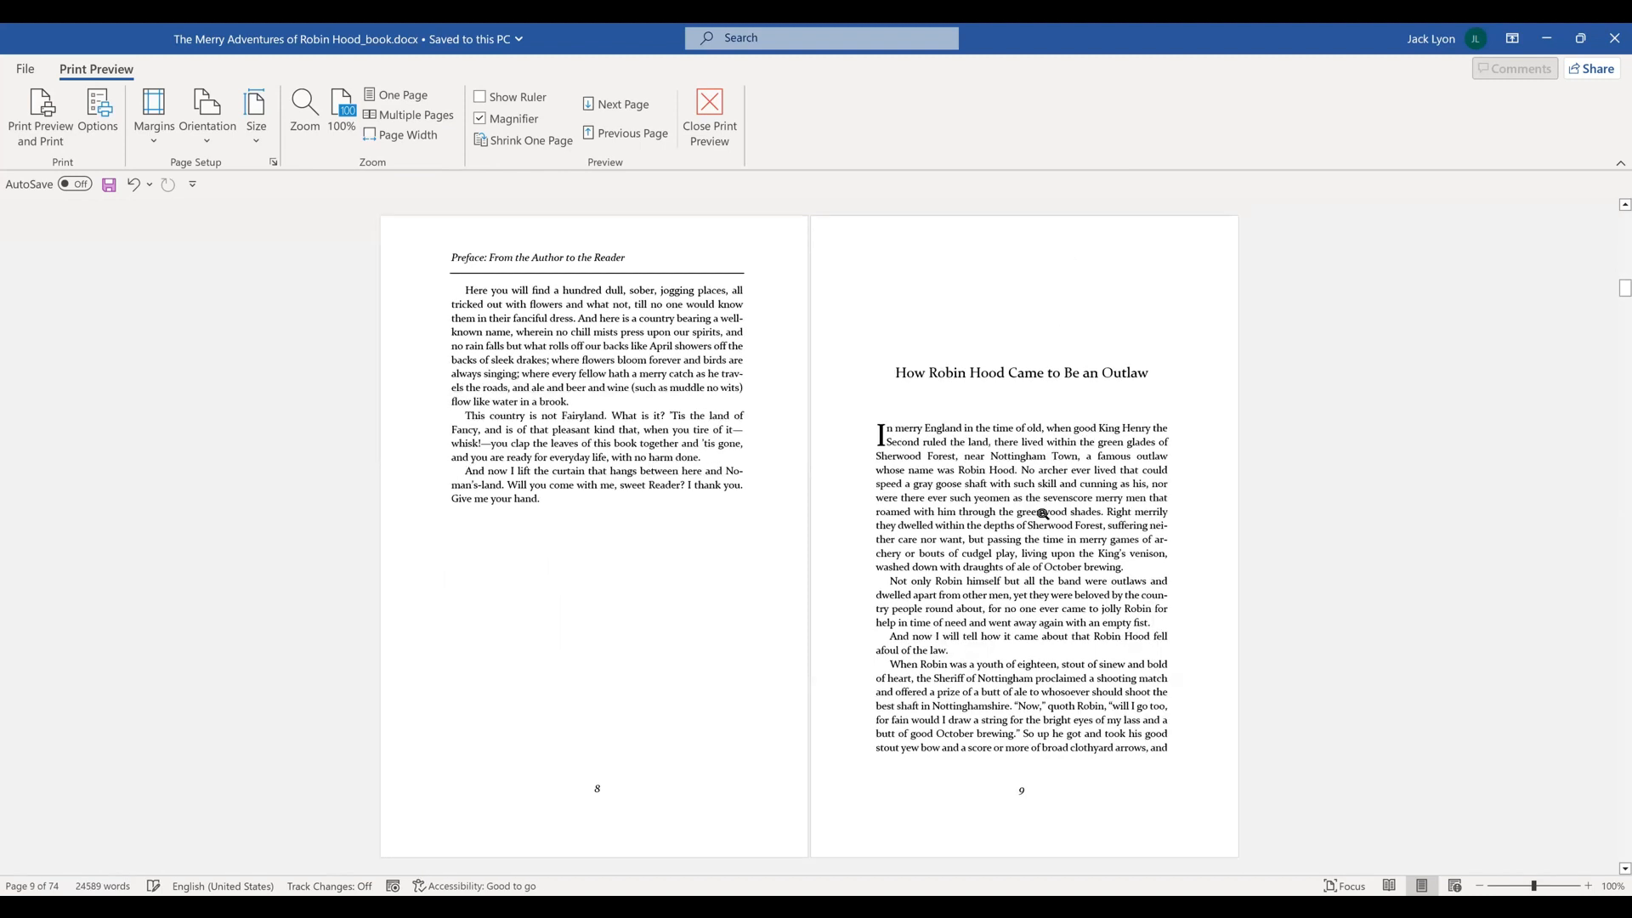
pyautogui.scroll(-2, 1043, 513)
pyautogui.scroll(-2, 1043, 513)
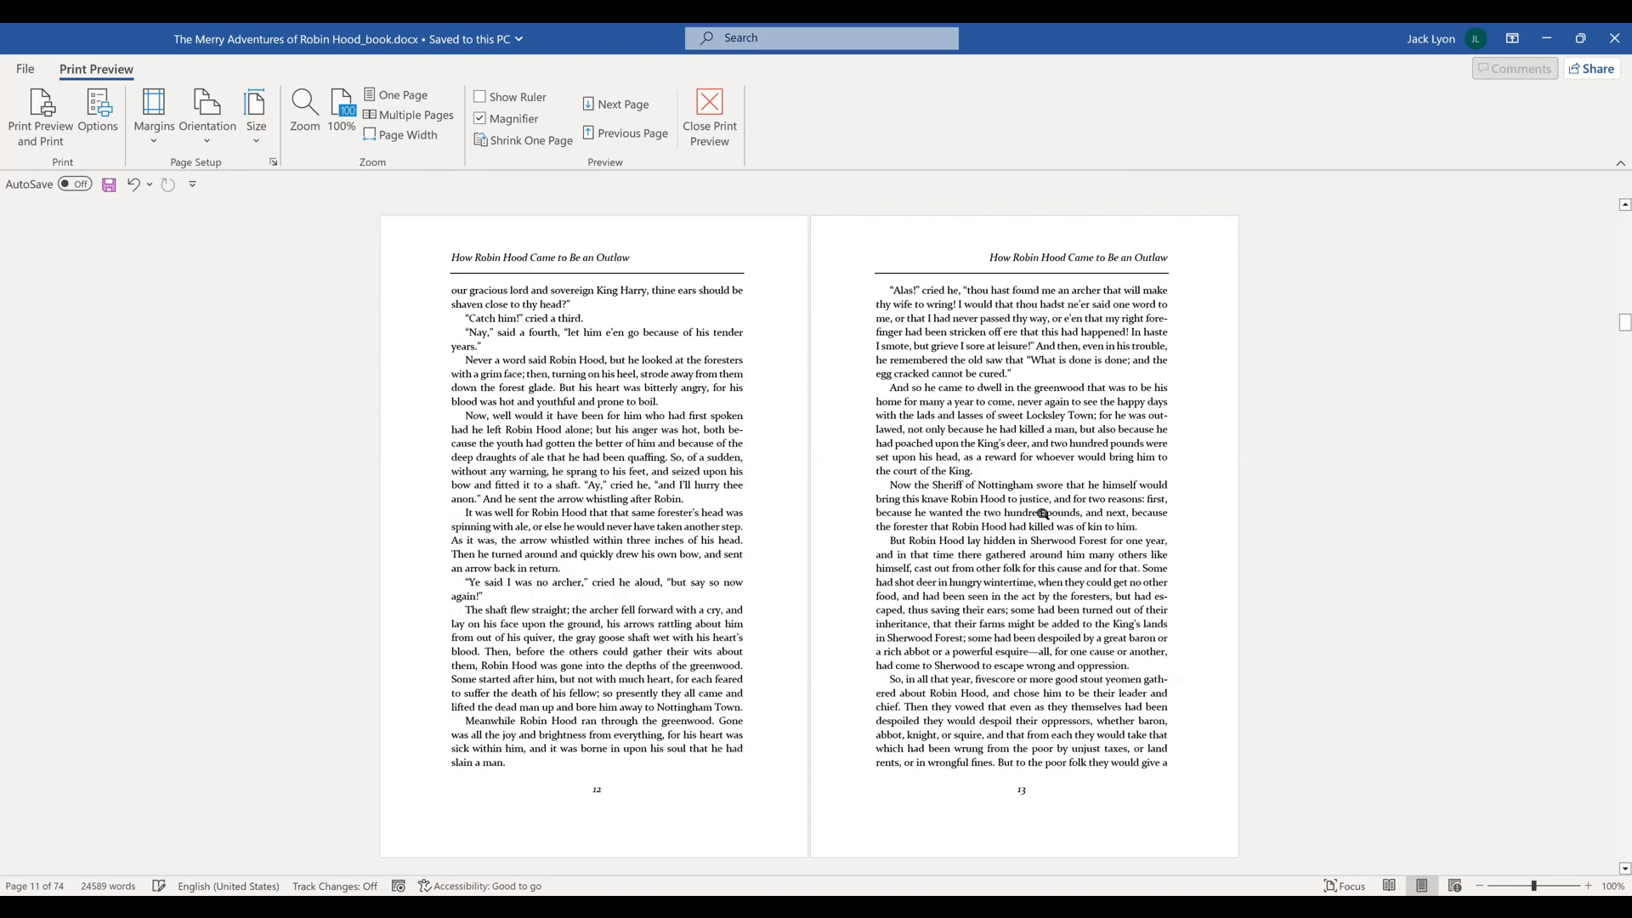
# - Examine the previewed pages from the rest of the first chapter into "Robin Hood and the Tinker", and close the print preview
pyautogui.scroll(-4, 1043, 514)
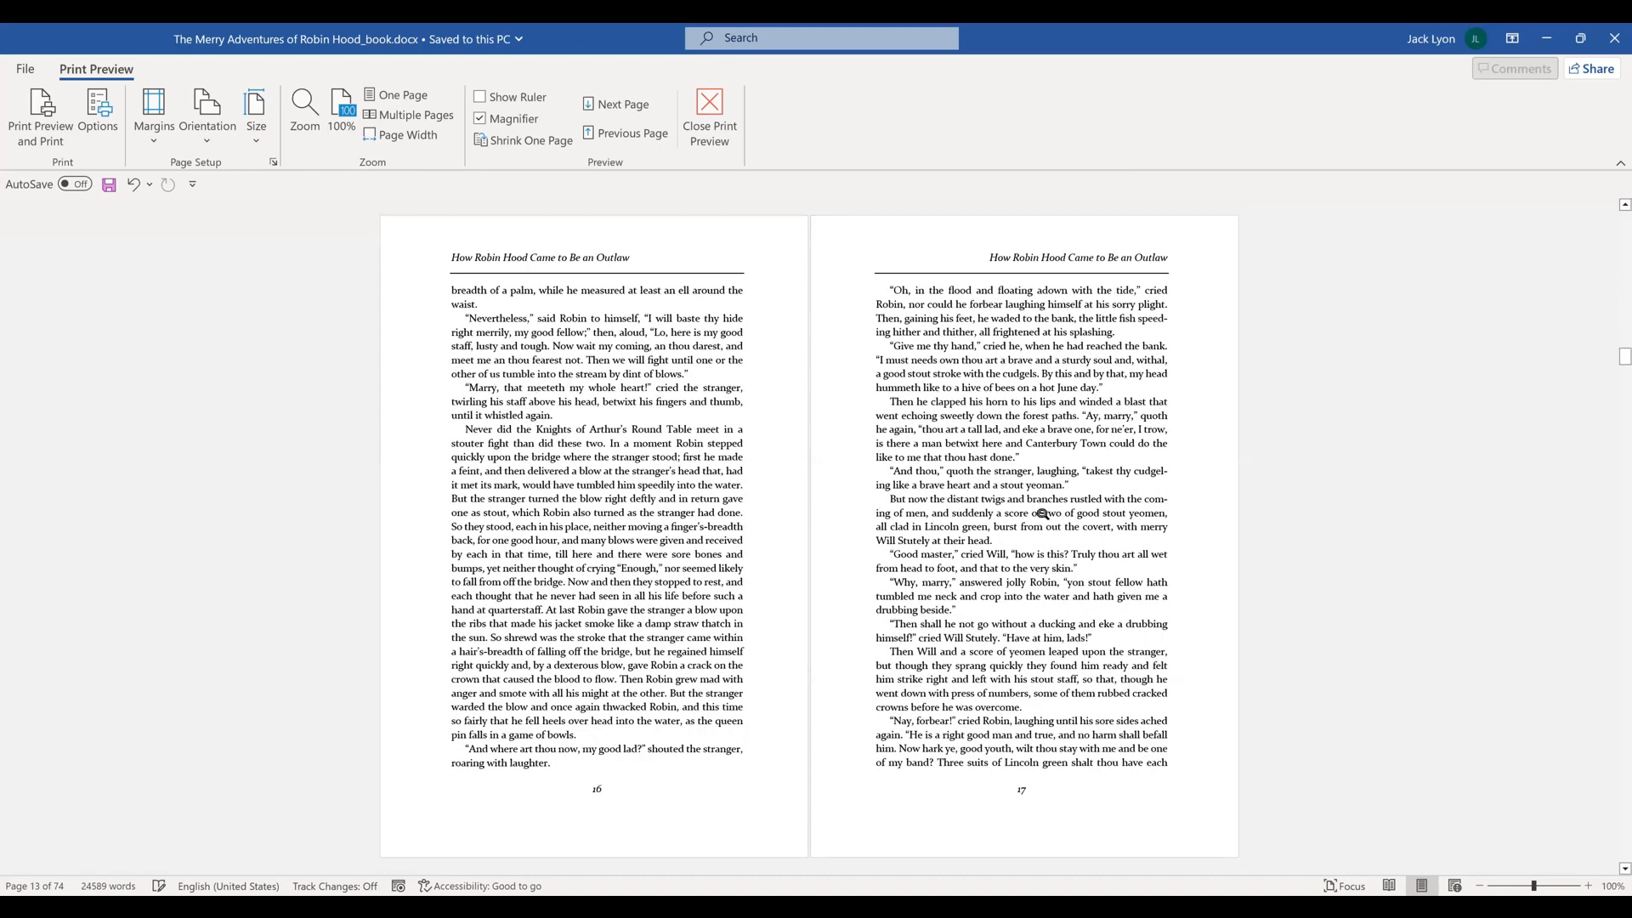
pyautogui.scroll(-4, 1043, 513)
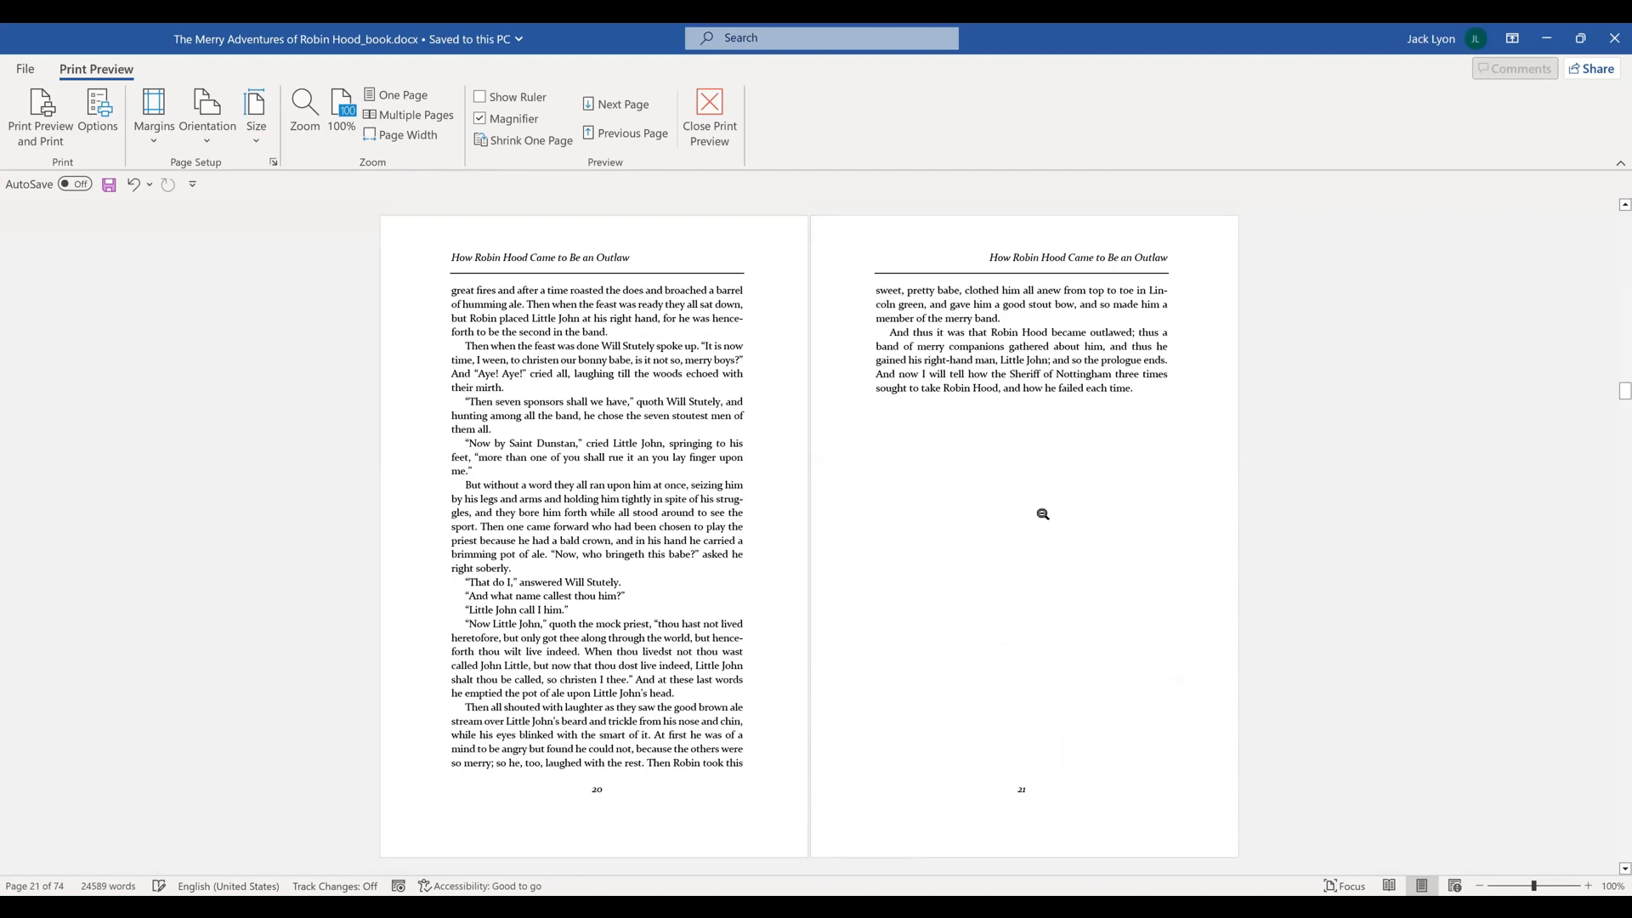
pyautogui.scroll(-2, 1043, 514)
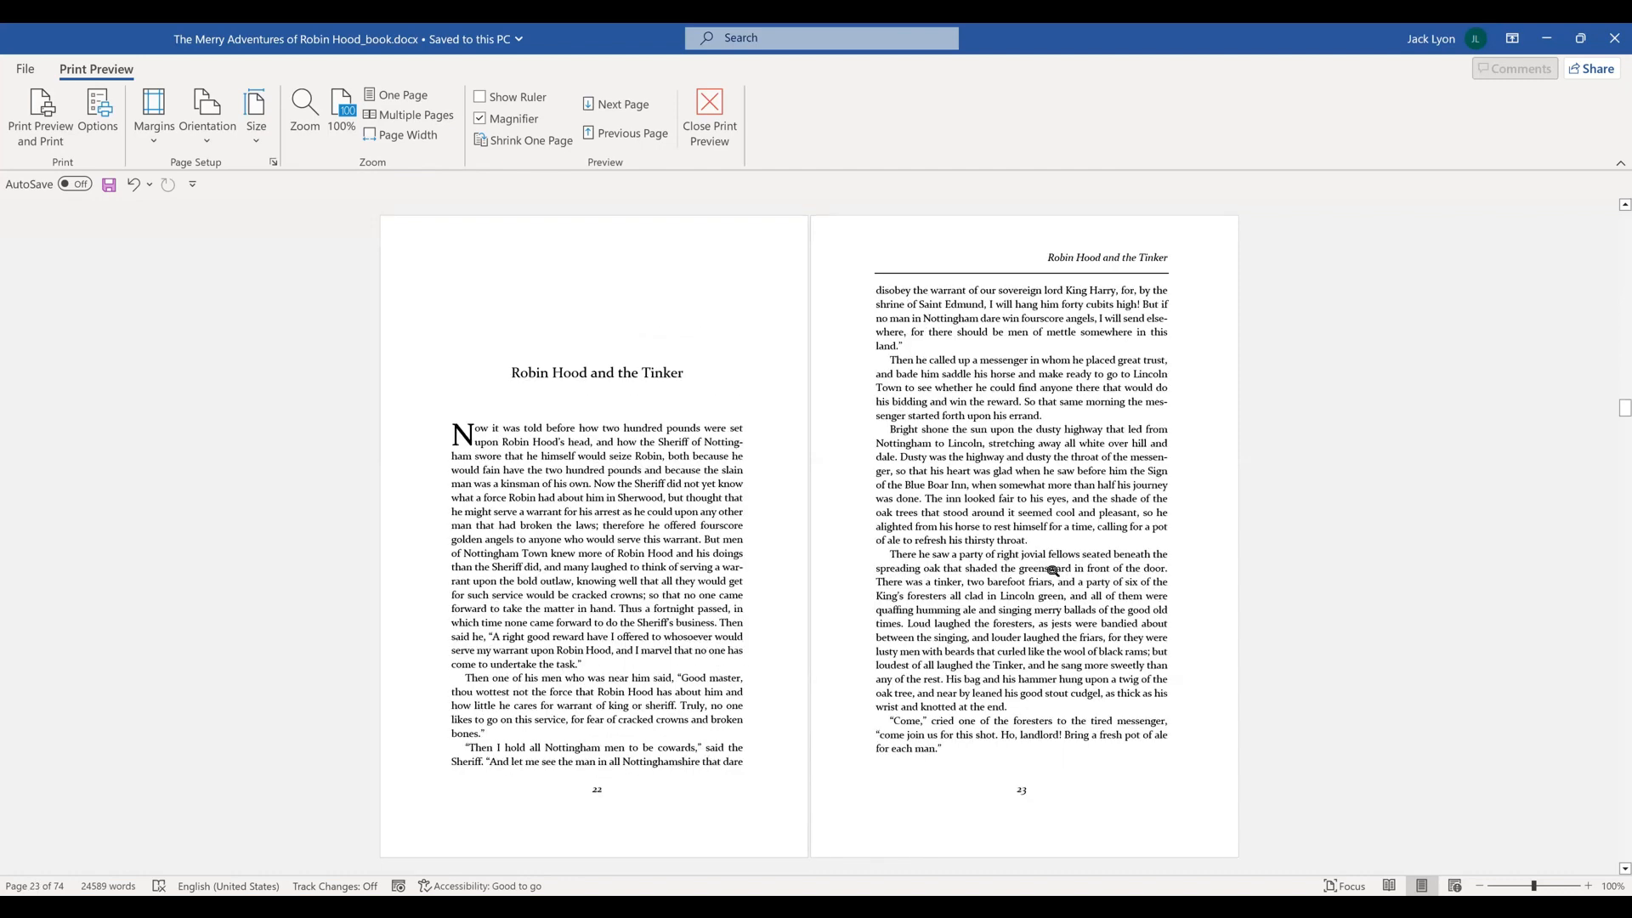
pyautogui.scroll(-2, 1053, 570)
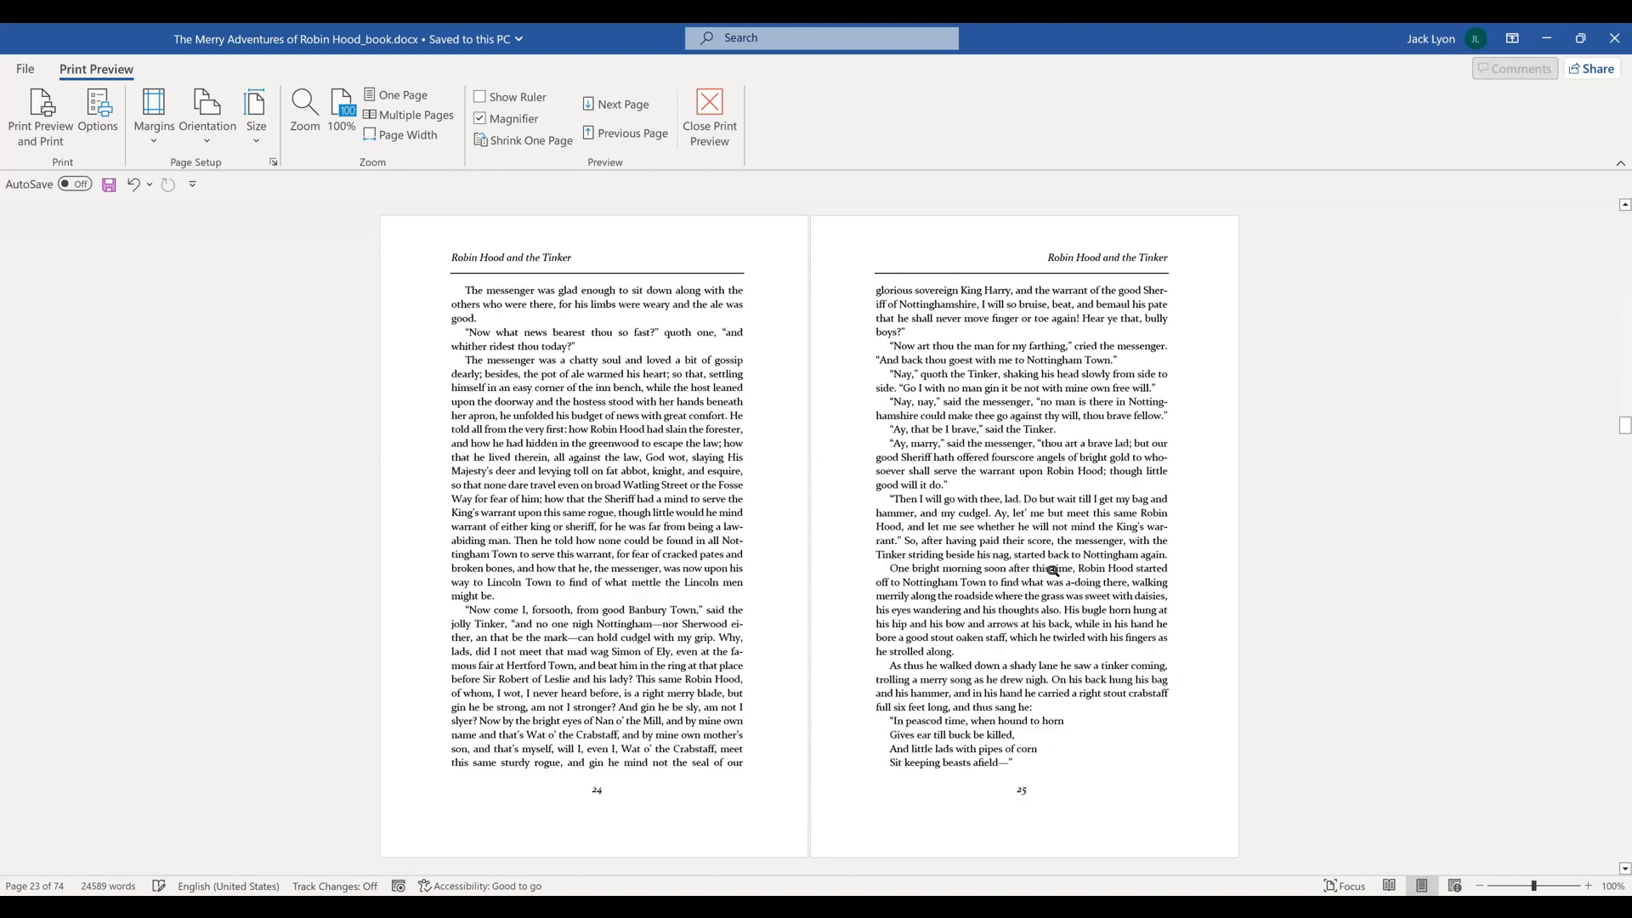
pyautogui.press('Escape')
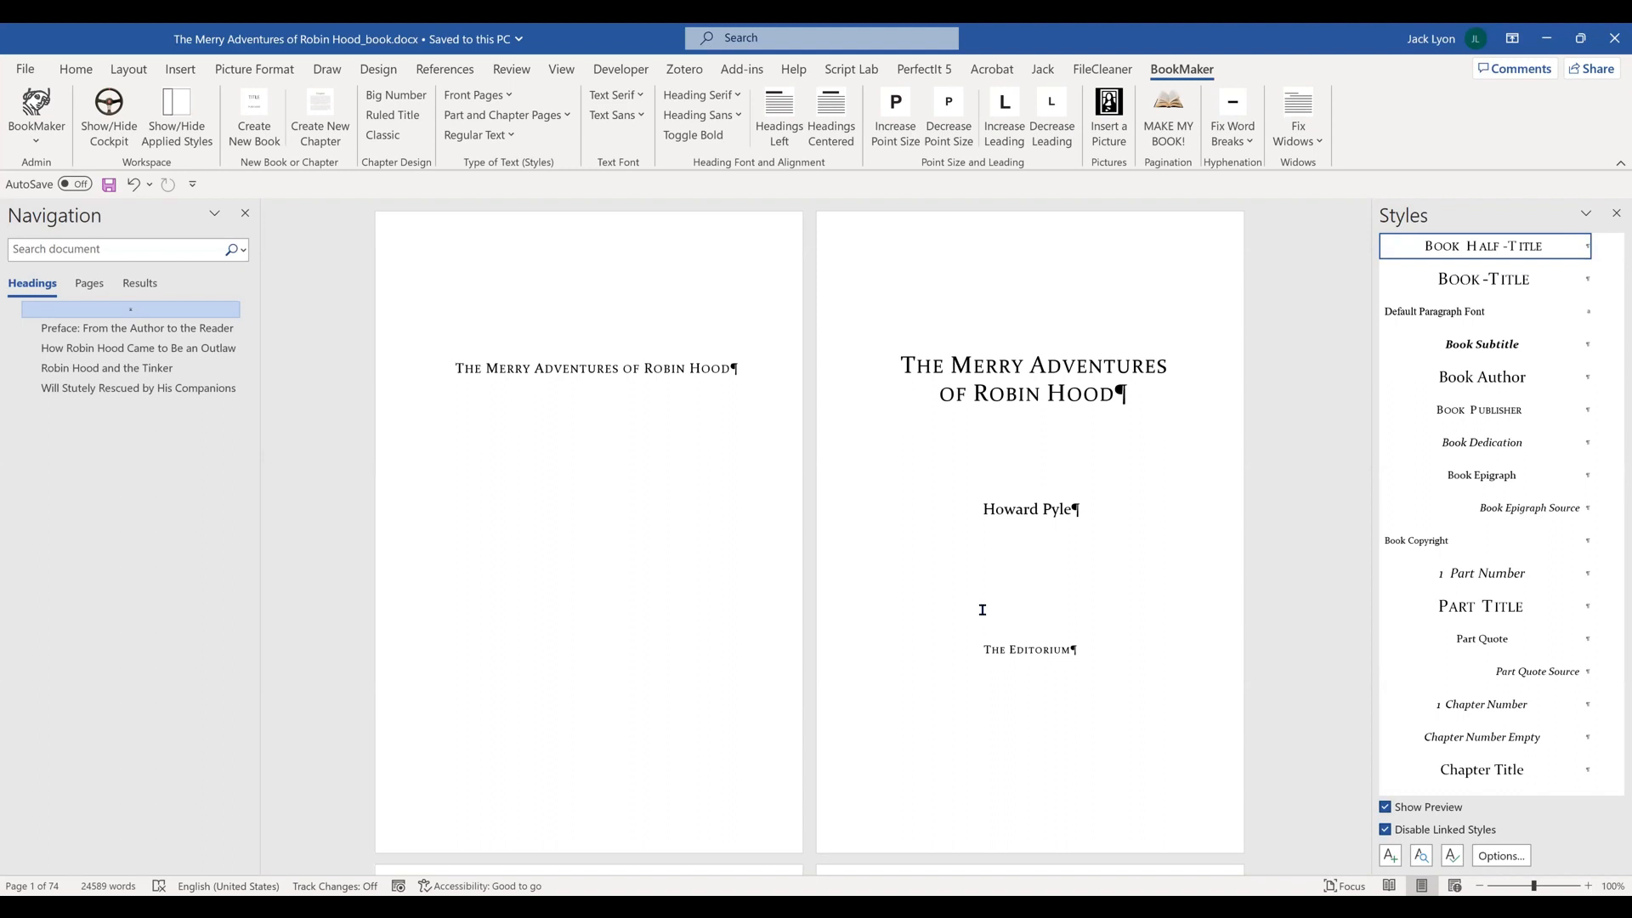
# - Review the finished book's contents, preface and opening of "How Robin Hood Came to Be an Outlaw" in the normal editing view
pyautogui.press('pagedown')
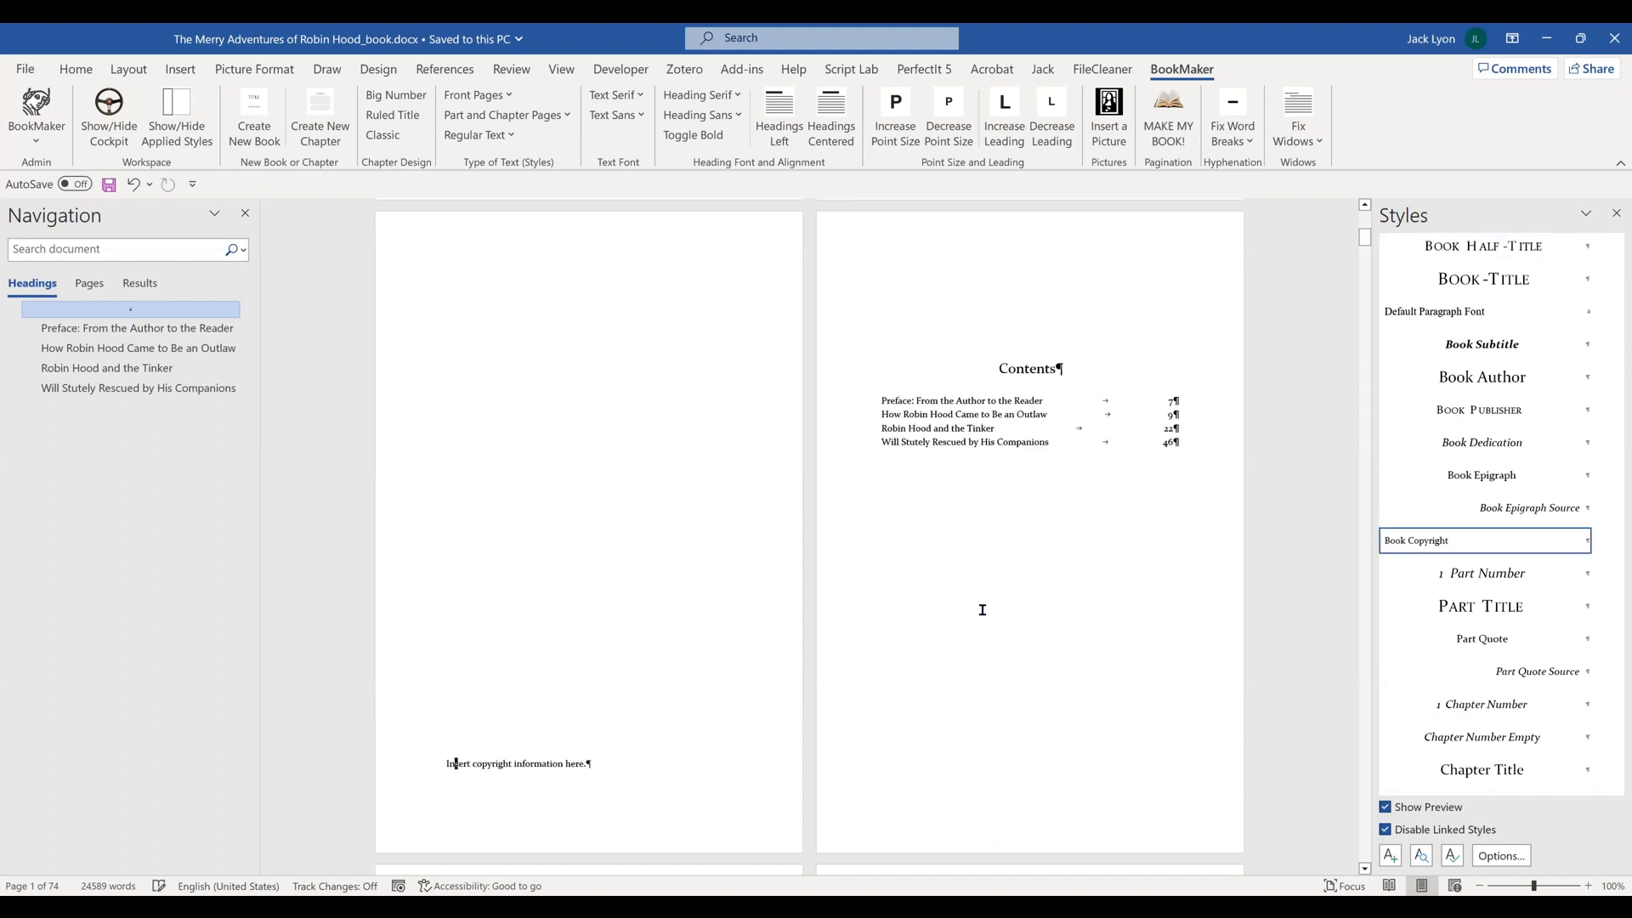
pyautogui.press('pagedown')
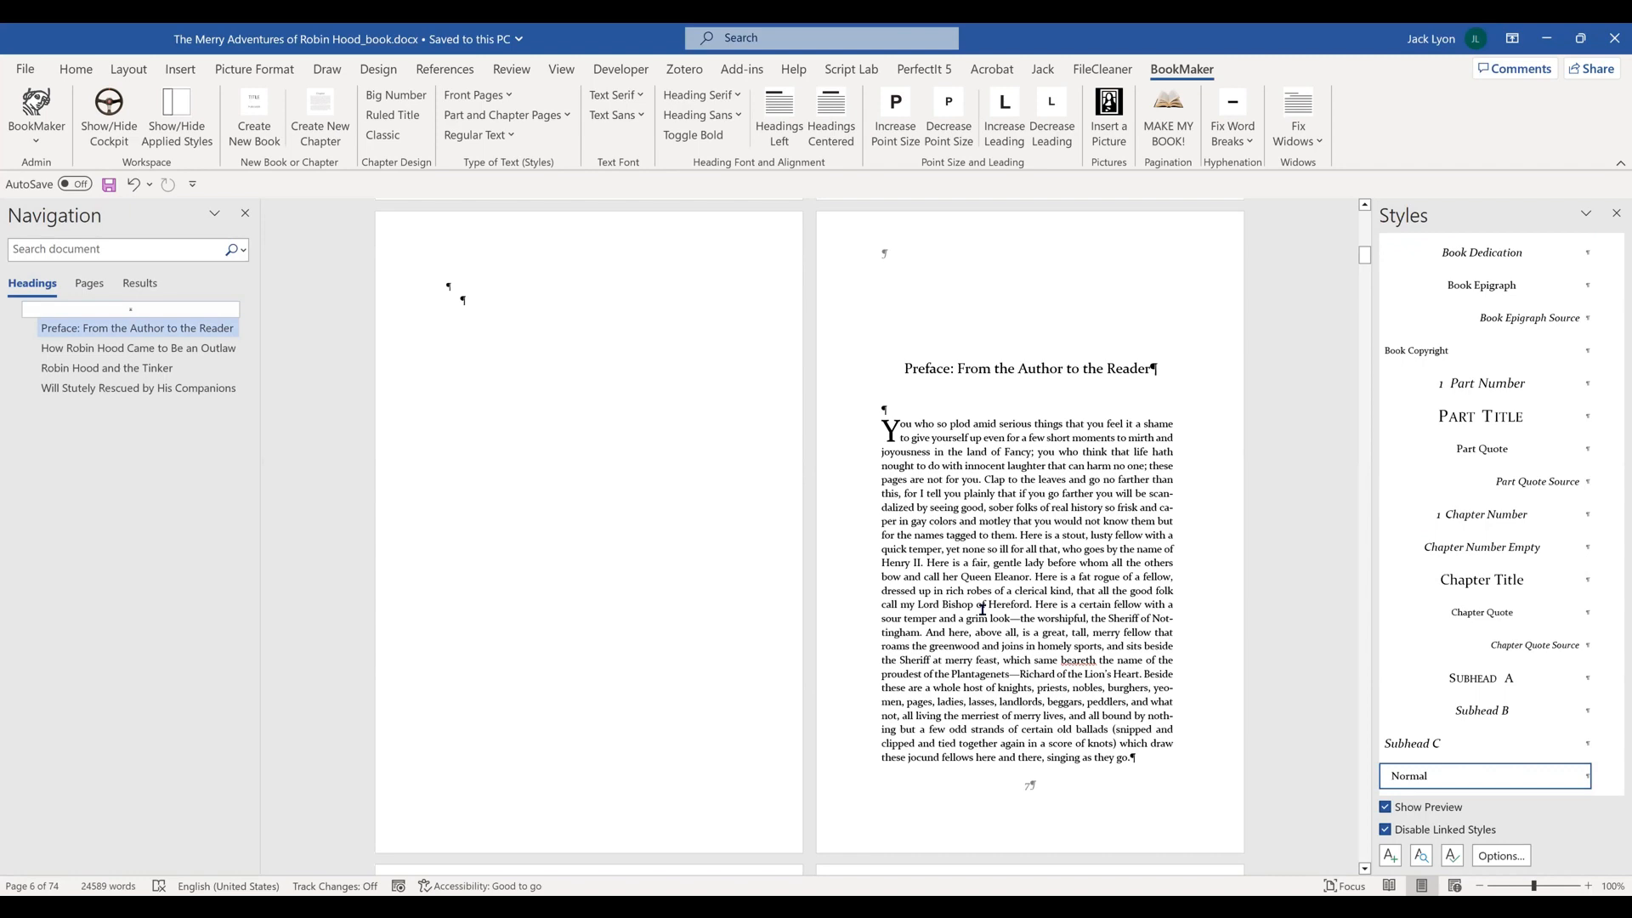
pyautogui.press('pagedown')
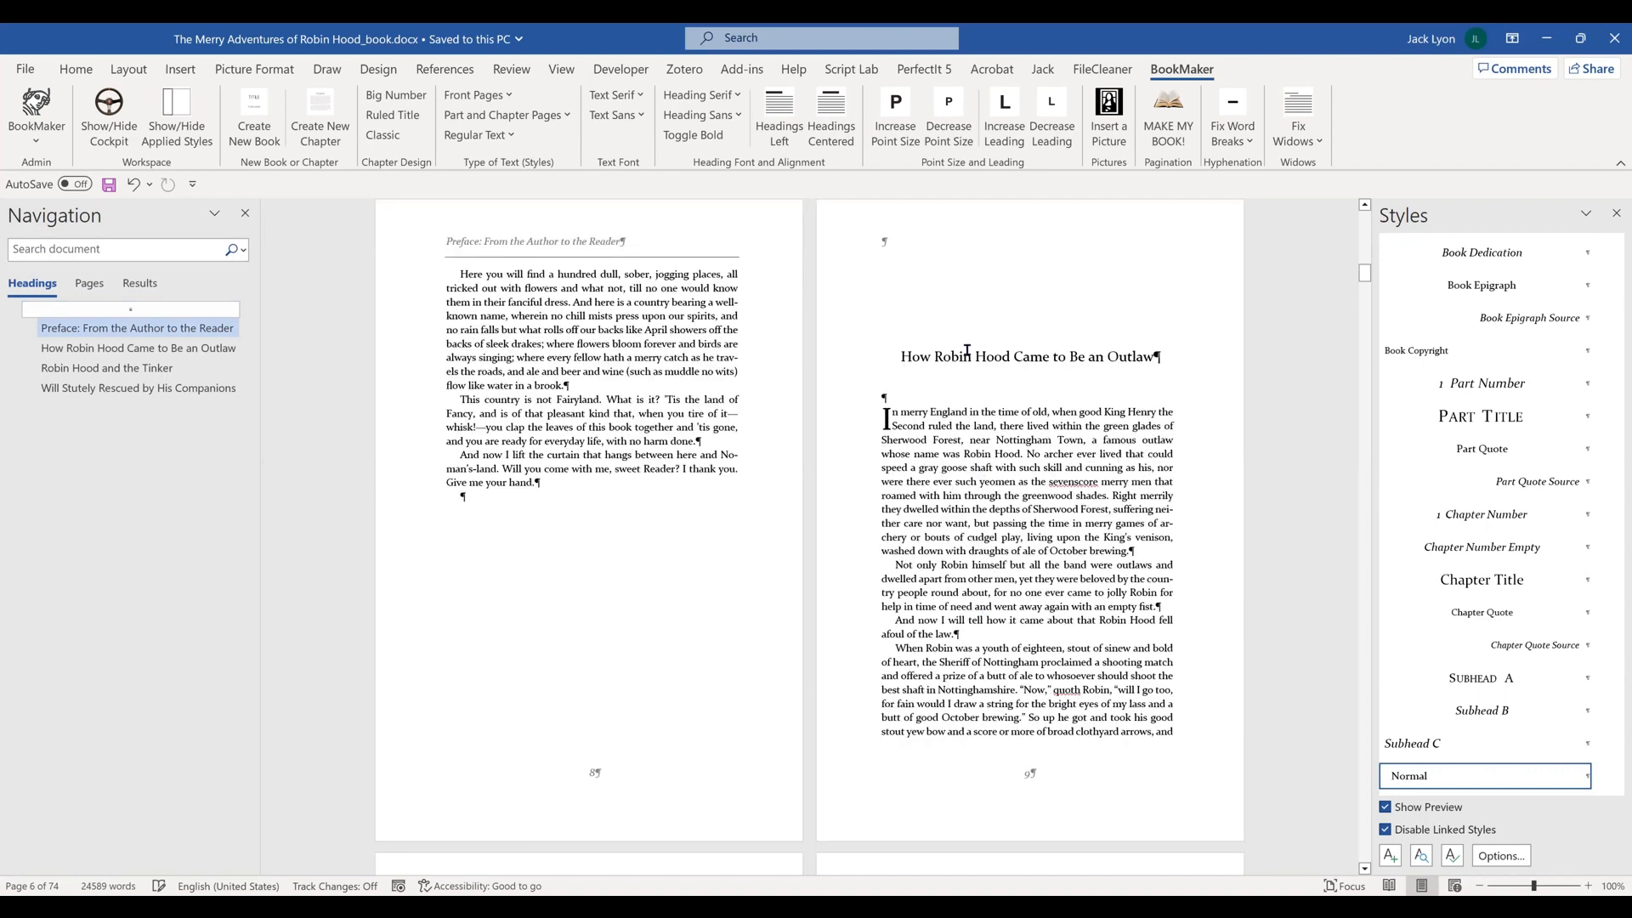
pyautogui.click(953, 401)
pyautogui.press('pageup')
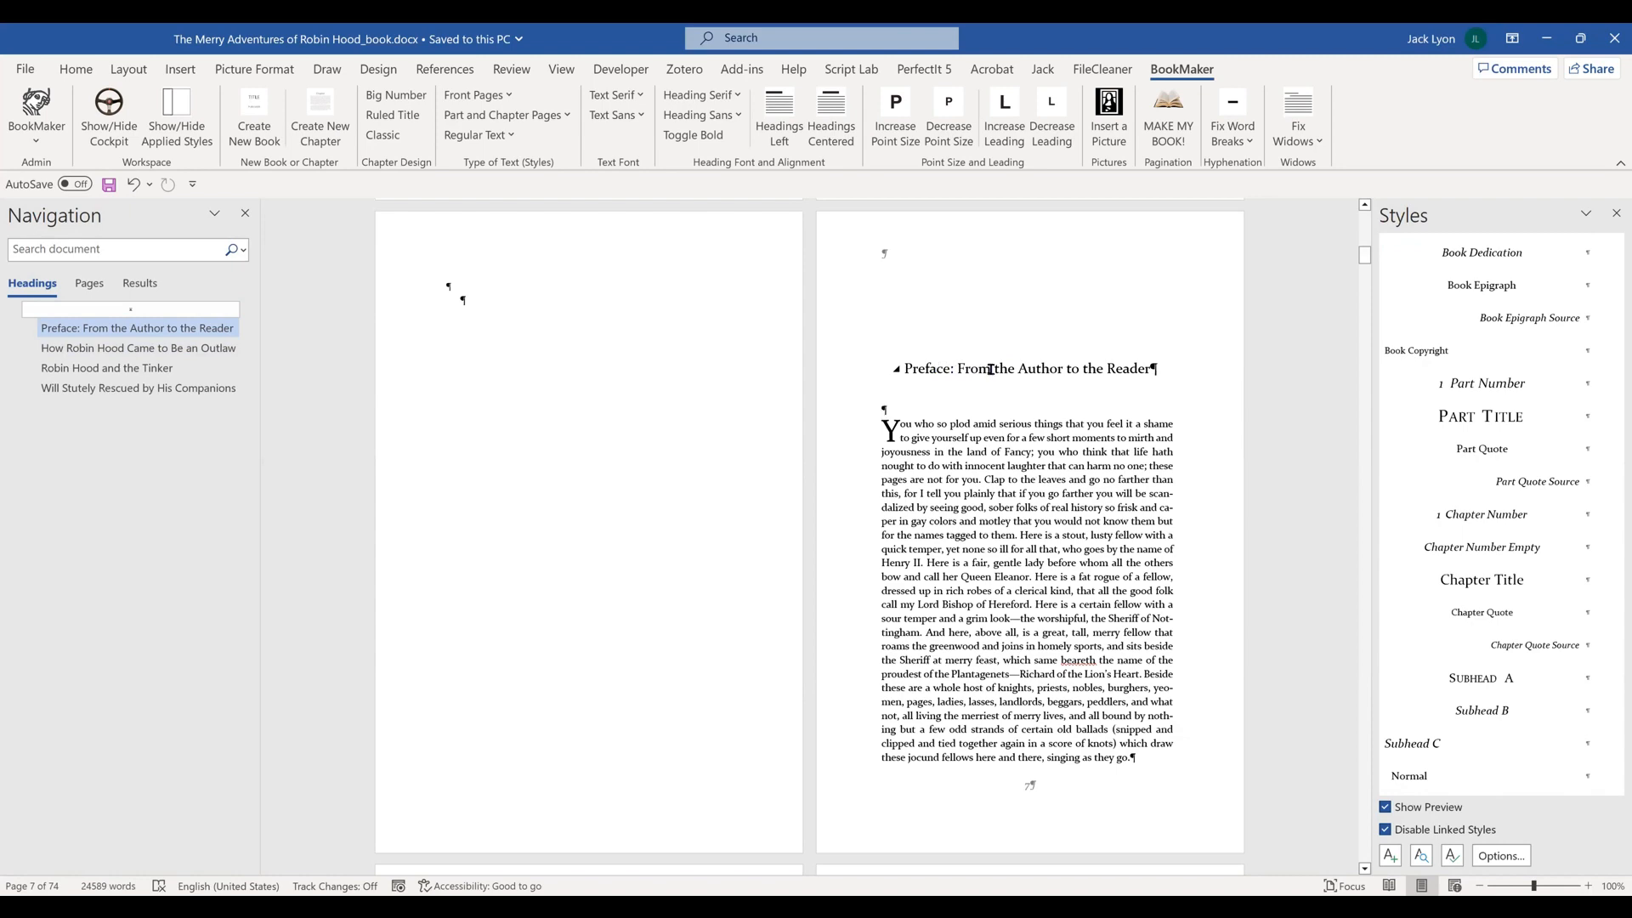
pyautogui.press('pagedown')
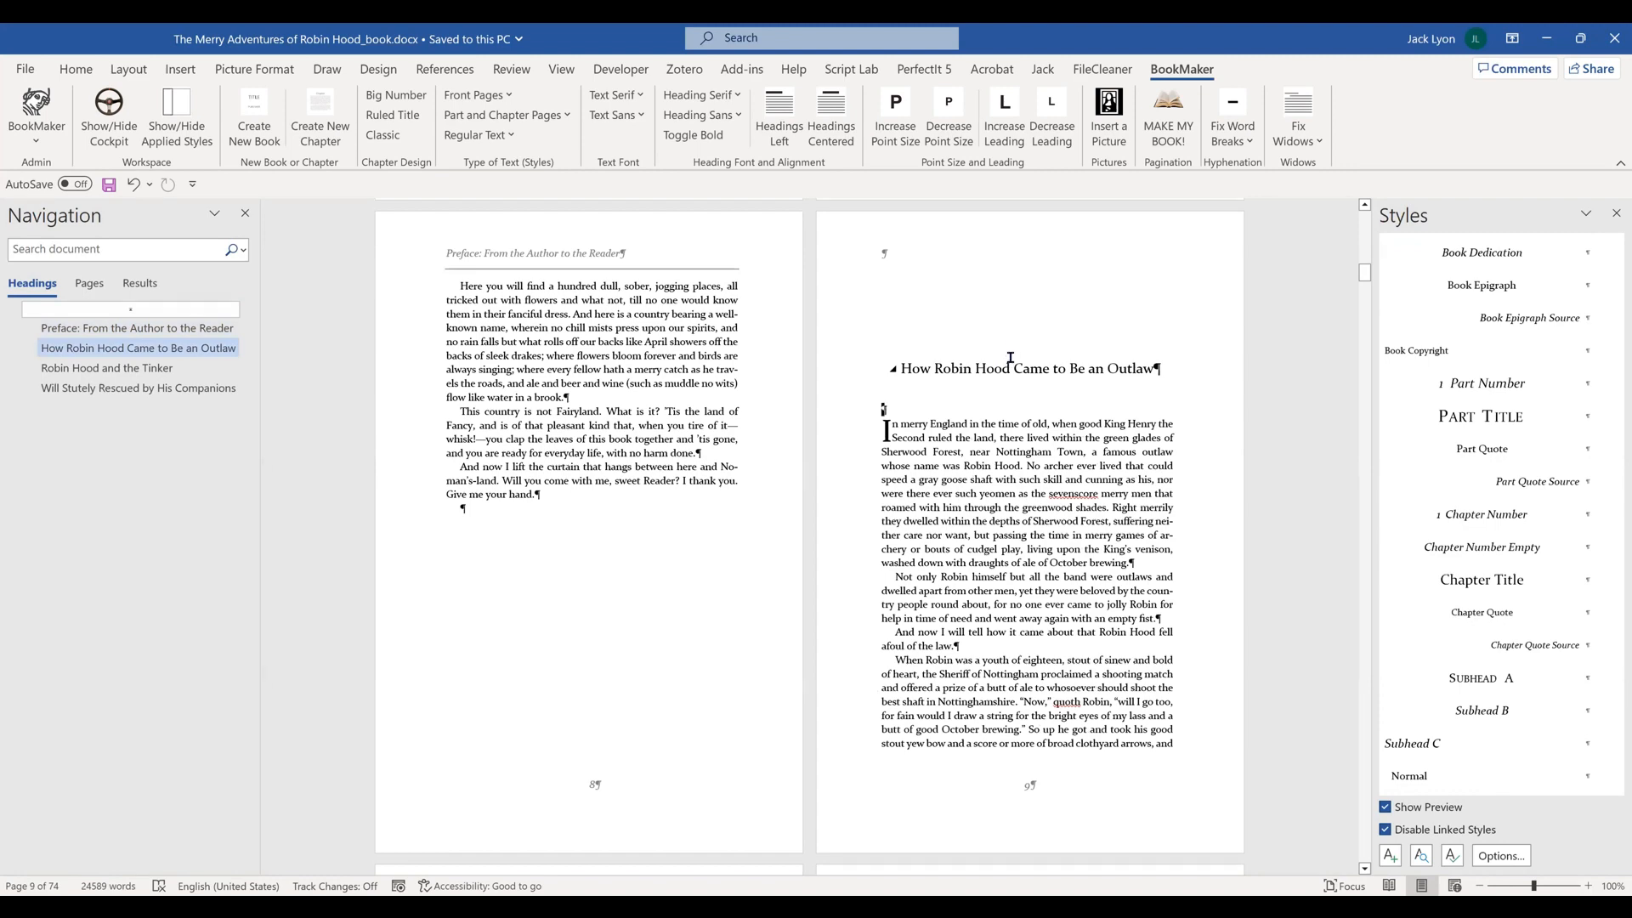
pyautogui.scroll(2, 802, 532)
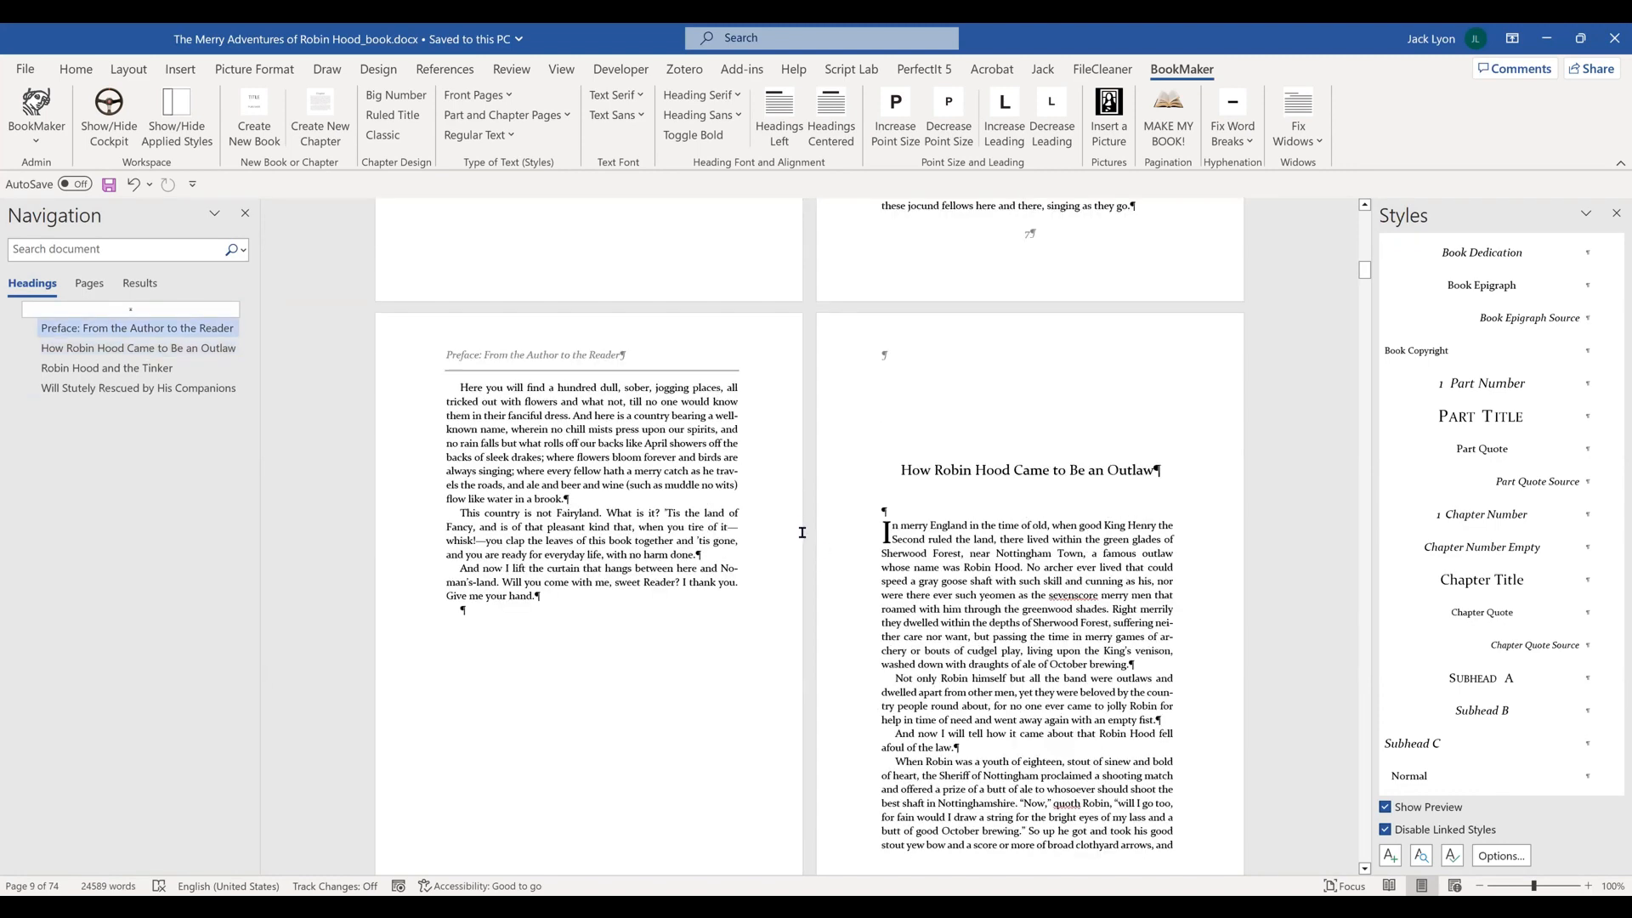
pyautogui.press('Down')
pyautogui.press('Down')
pyautogui.press('Down')
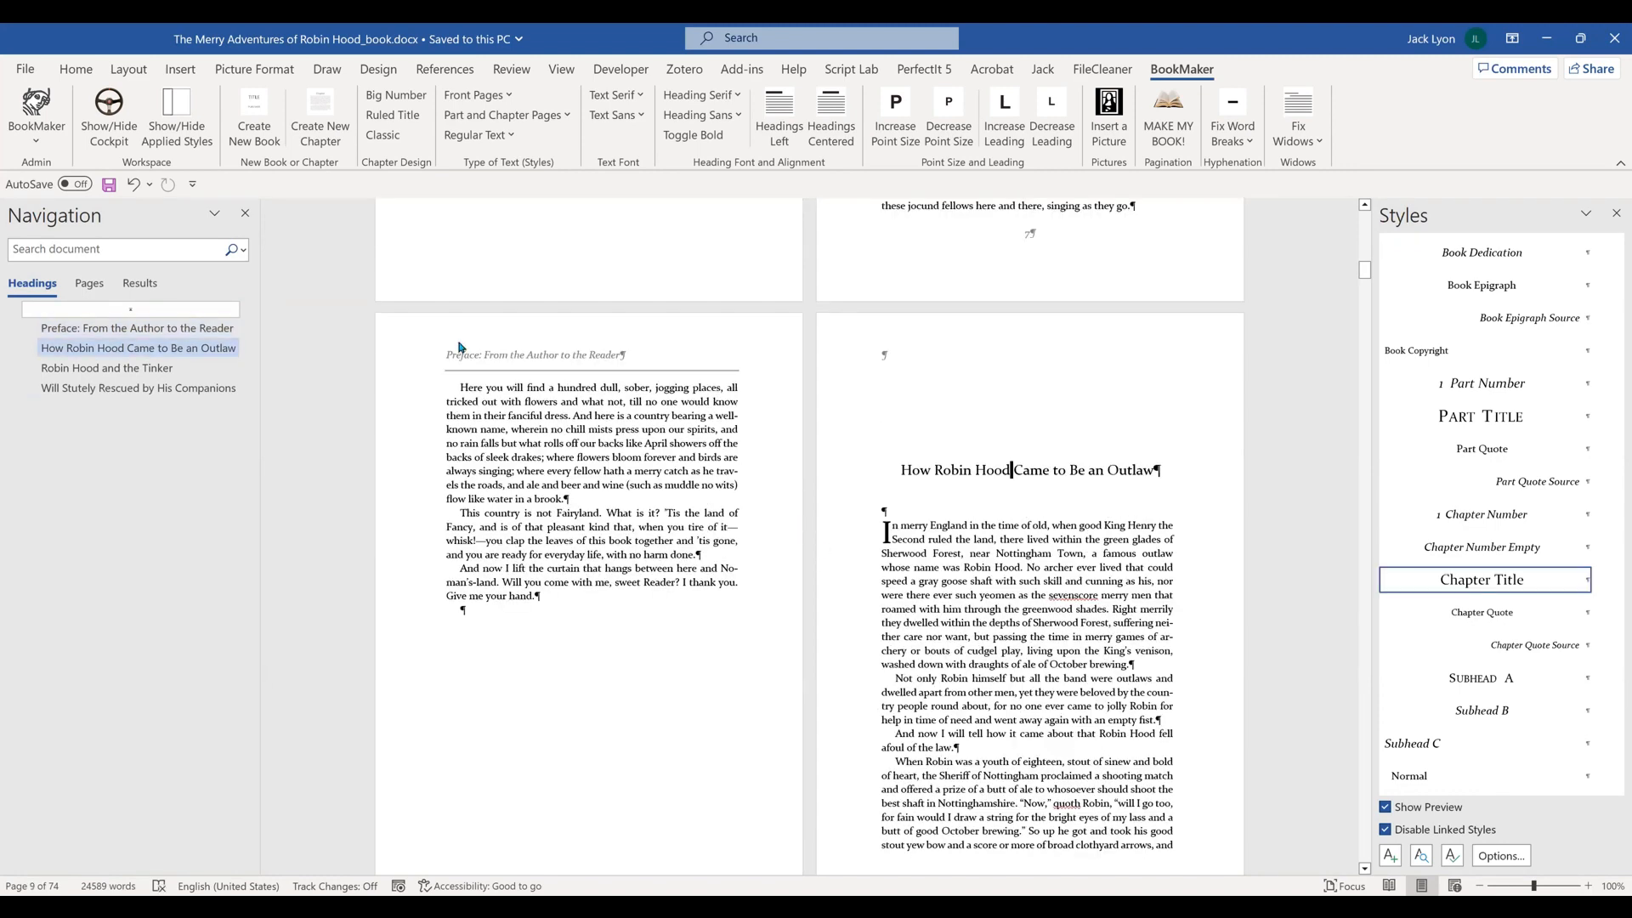
# - Close the generated book and reopen the source manuscript "The Merry Adventures of Robin Hood.docx"
pyautogui.click(28, 72)
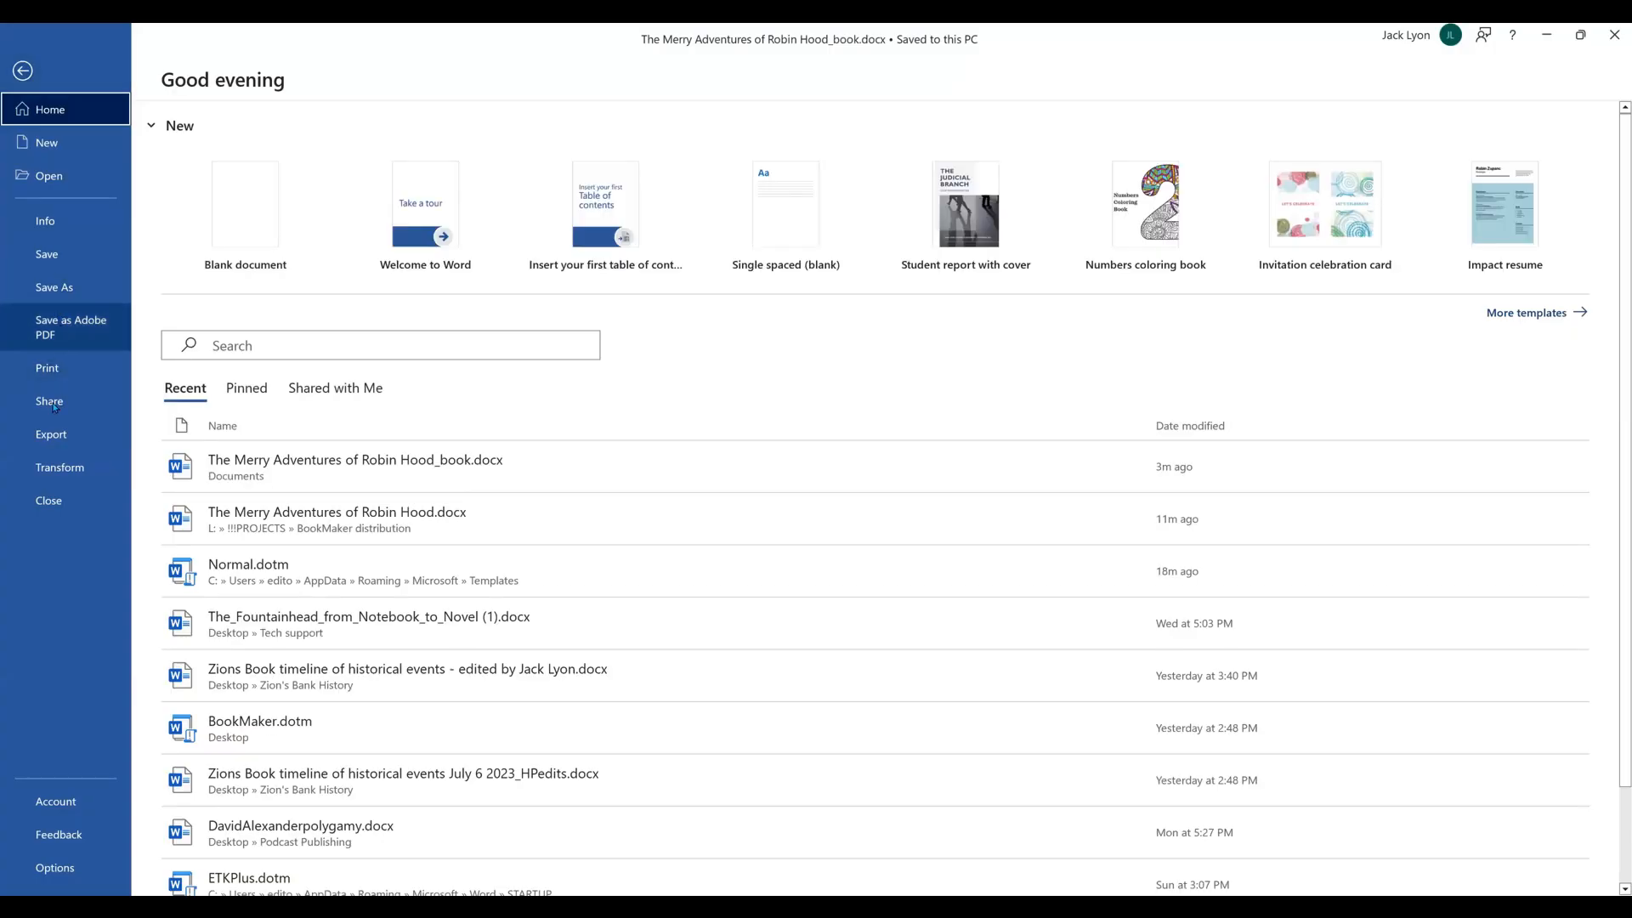
pyautogui.click(53, 502)
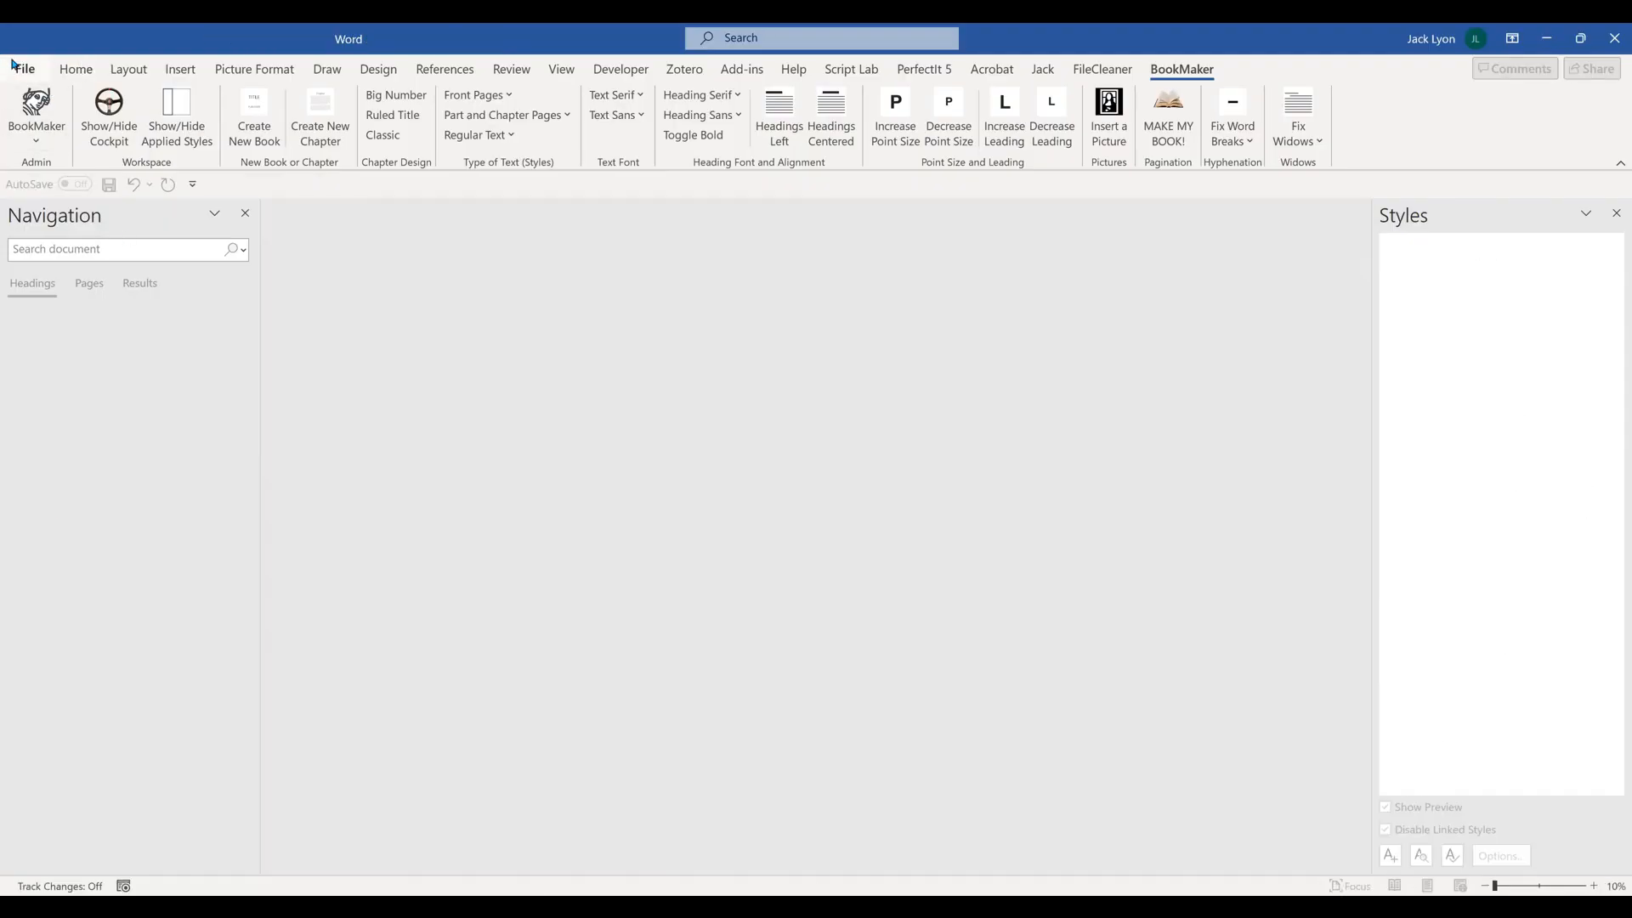
pyautogui.click(26, 90)
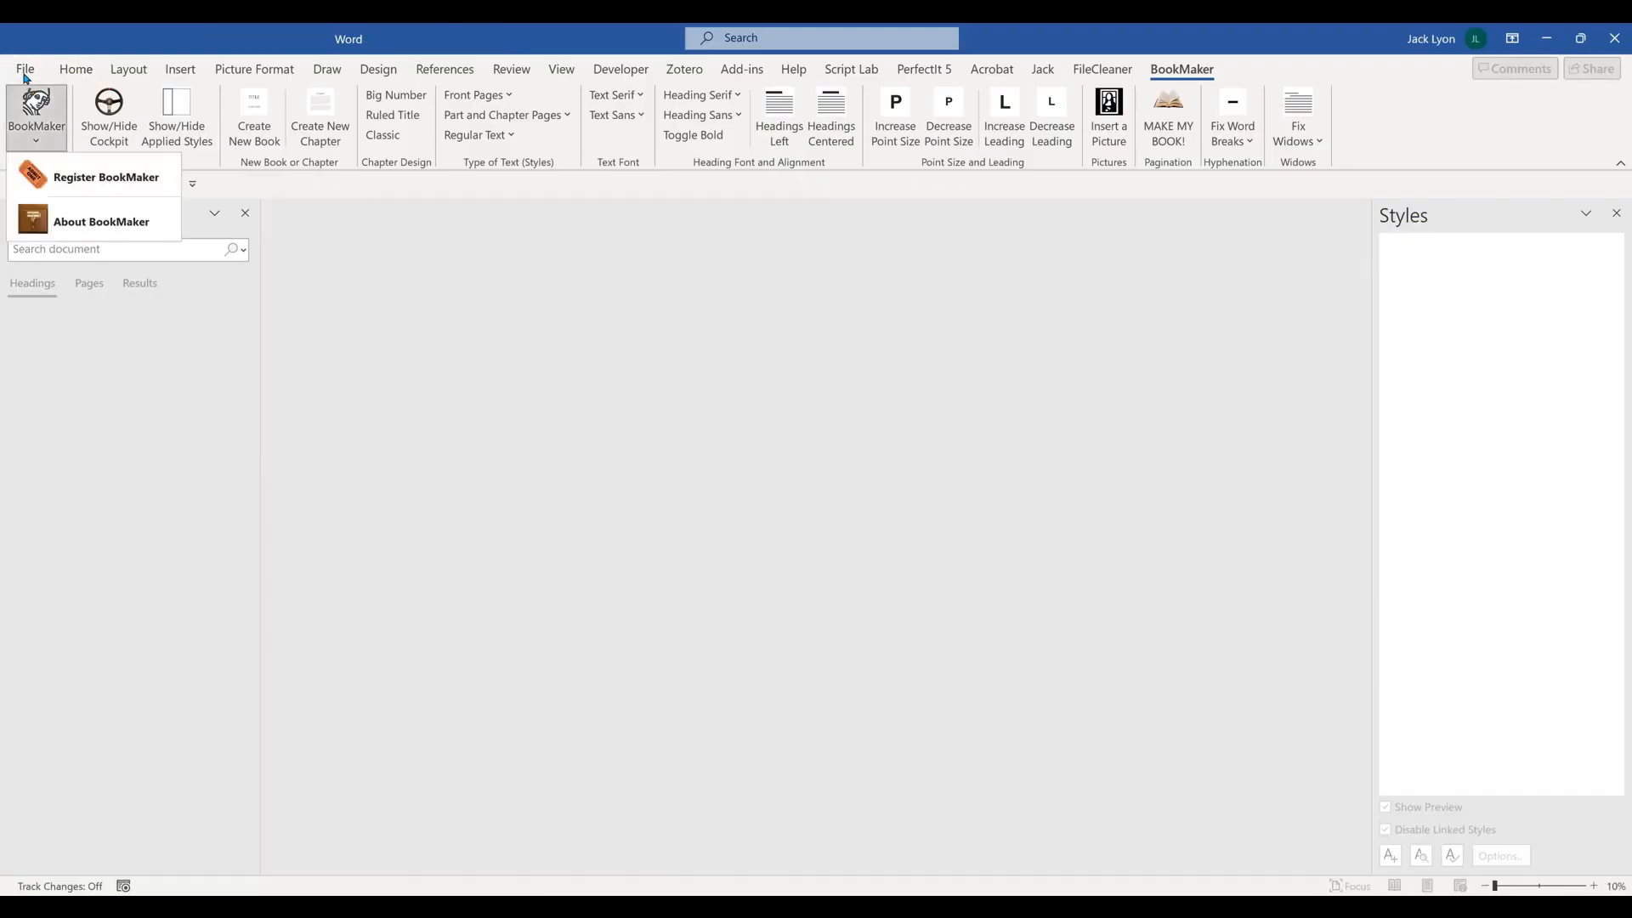
pyautogui.click(25, 71)
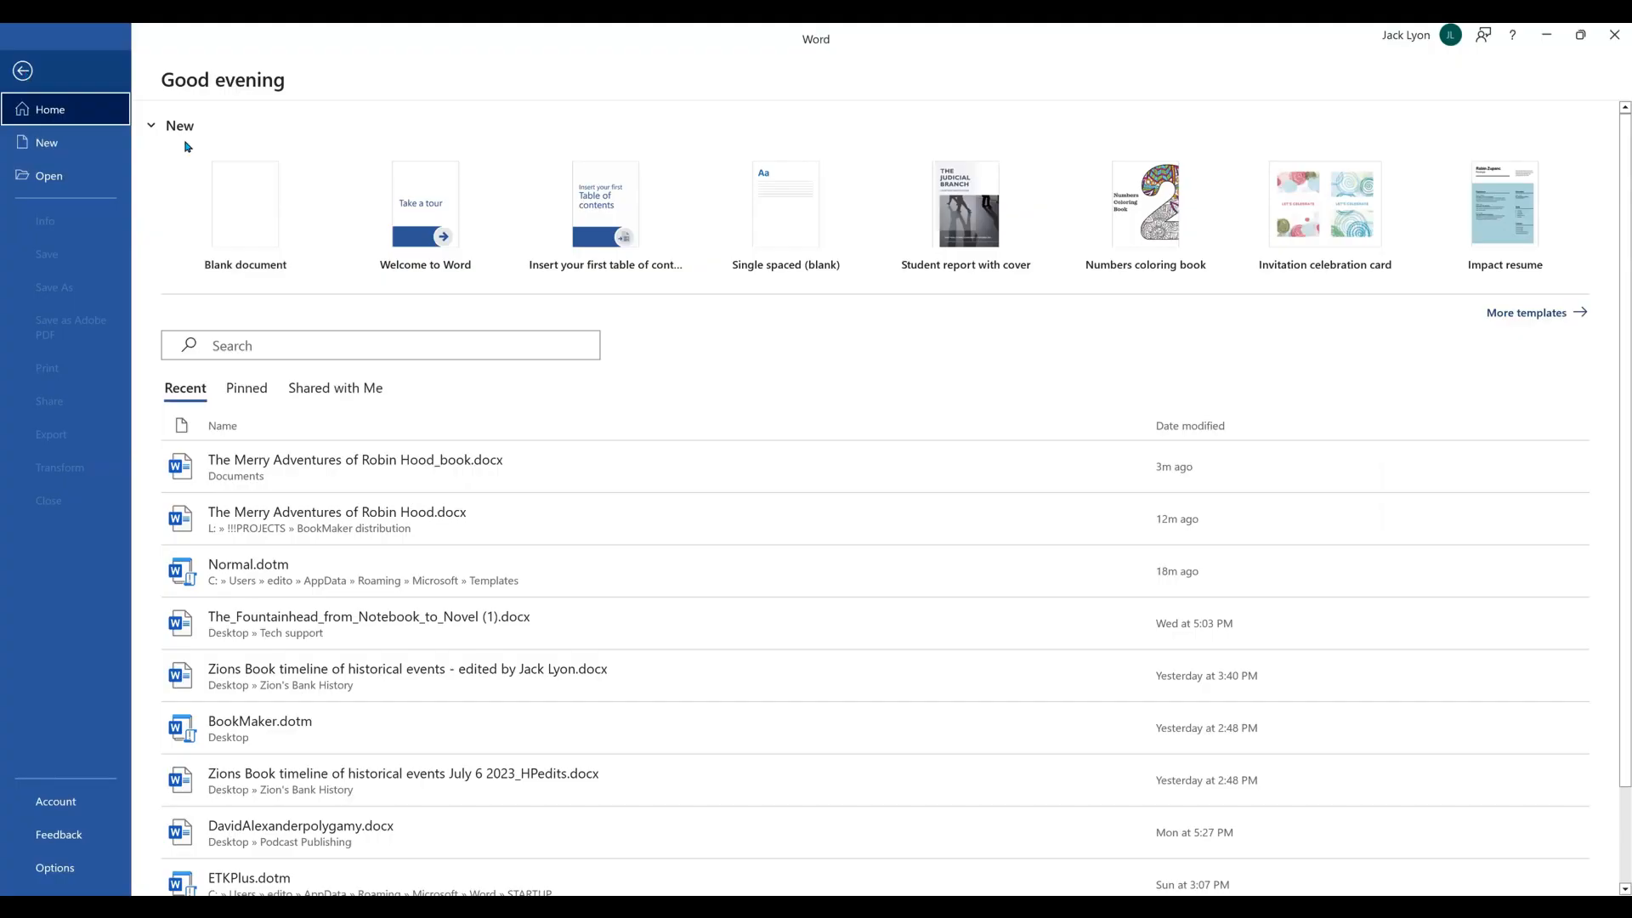
pyautogui.click(440, 519)
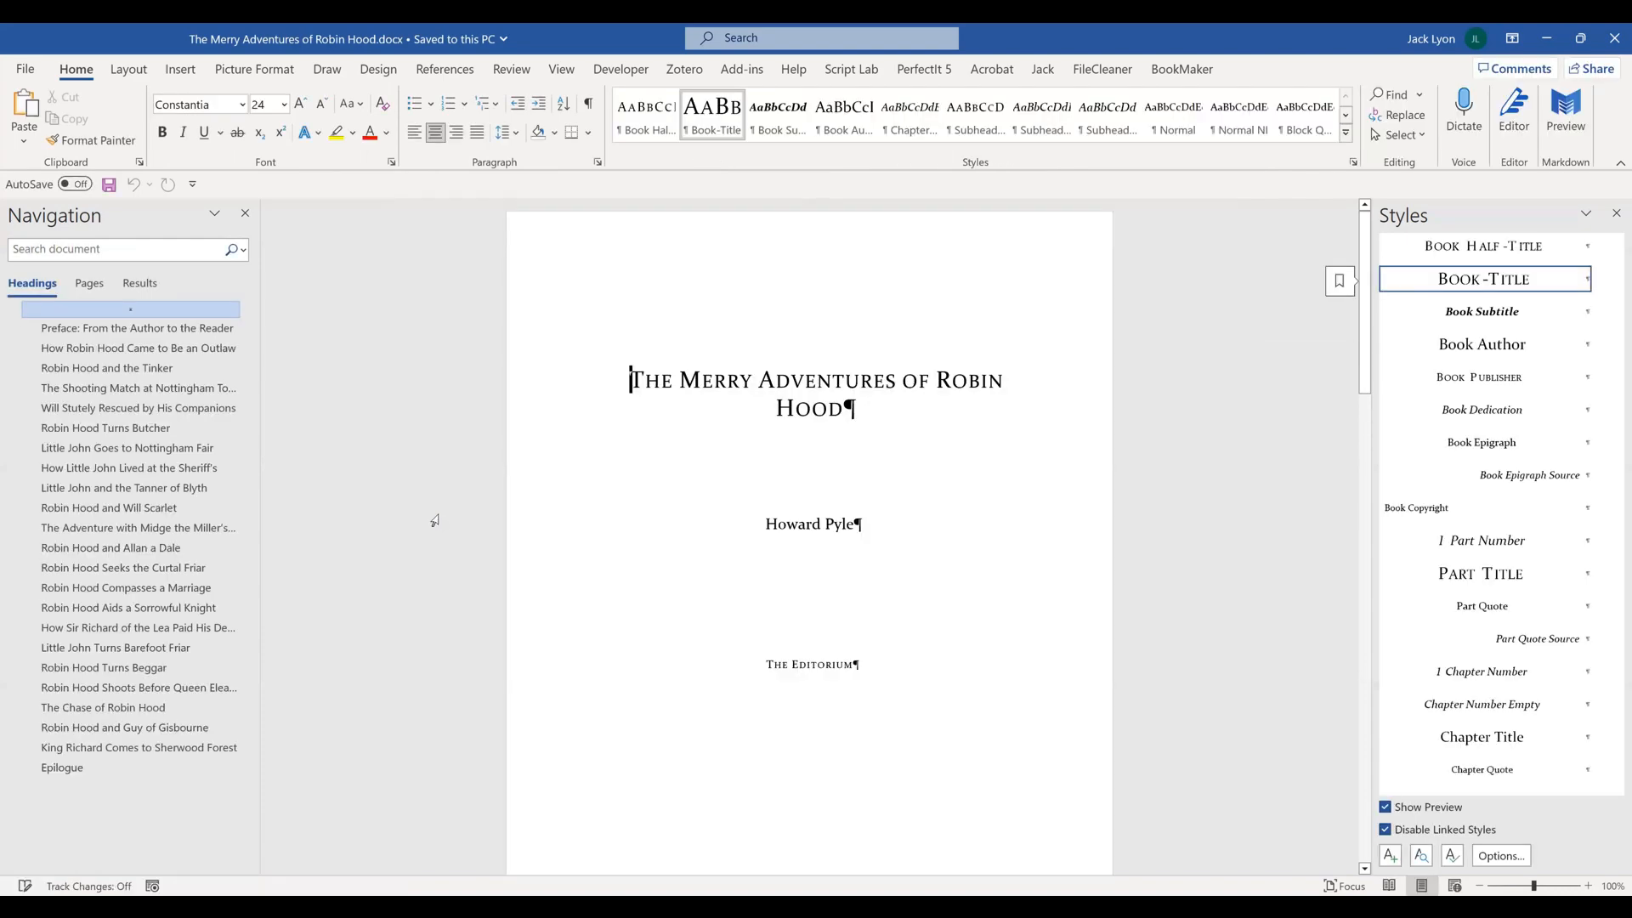
# - Examine the chapter number paragraphs above the preface and first chapter titles, and view the Chapter Number style's settings
pyautogui.press('pagedown')
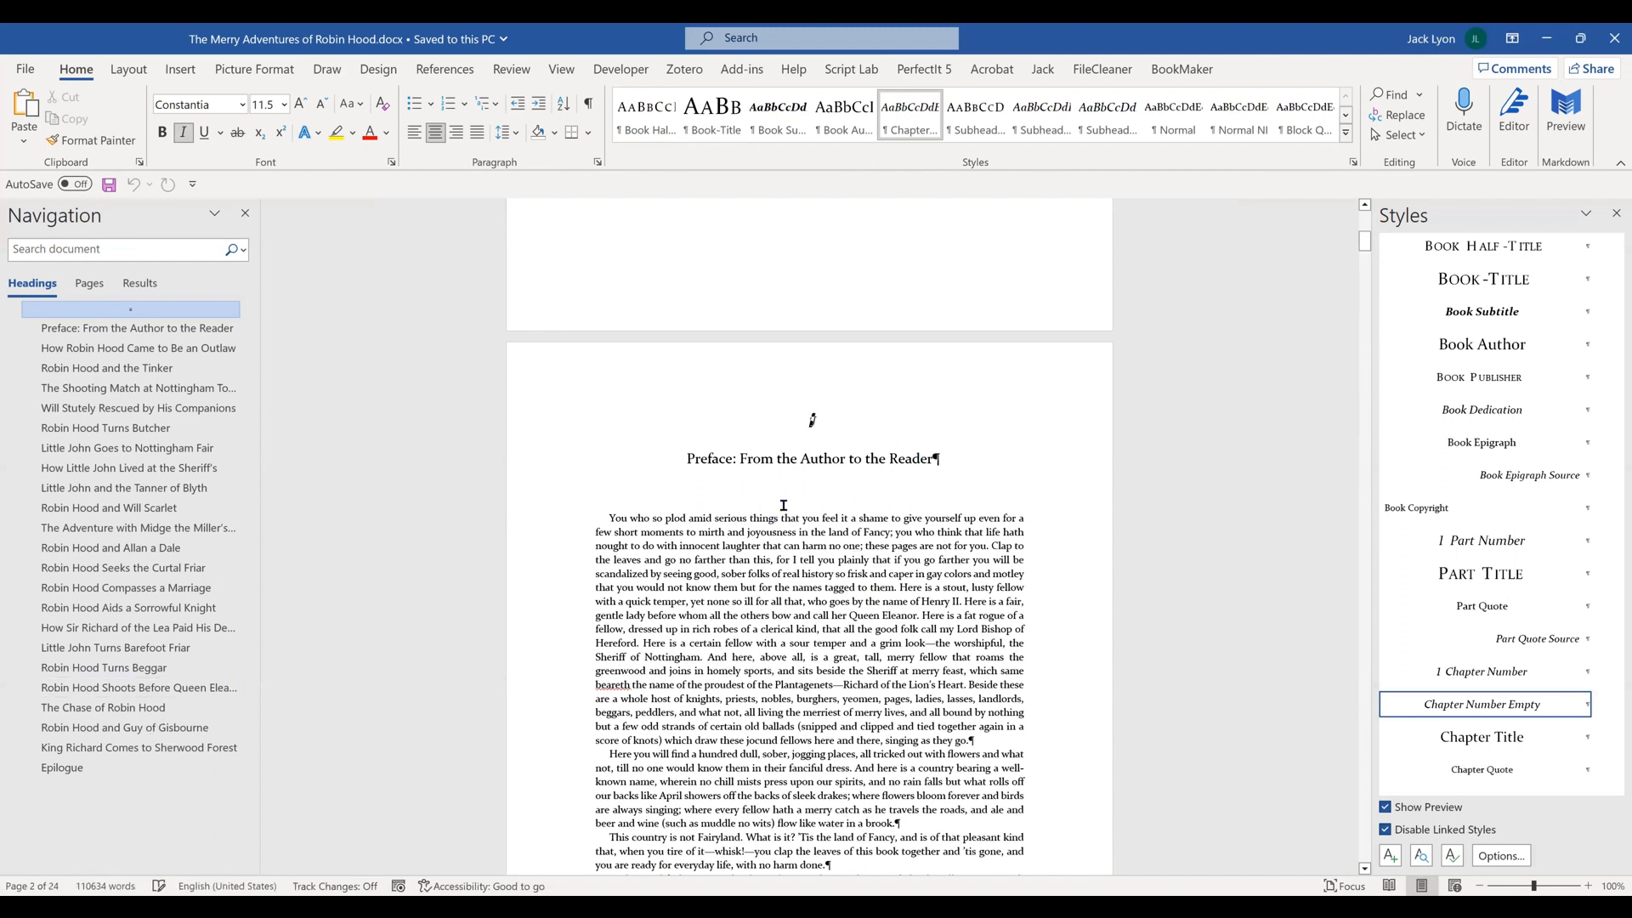
pyautogui.press('pagedown')
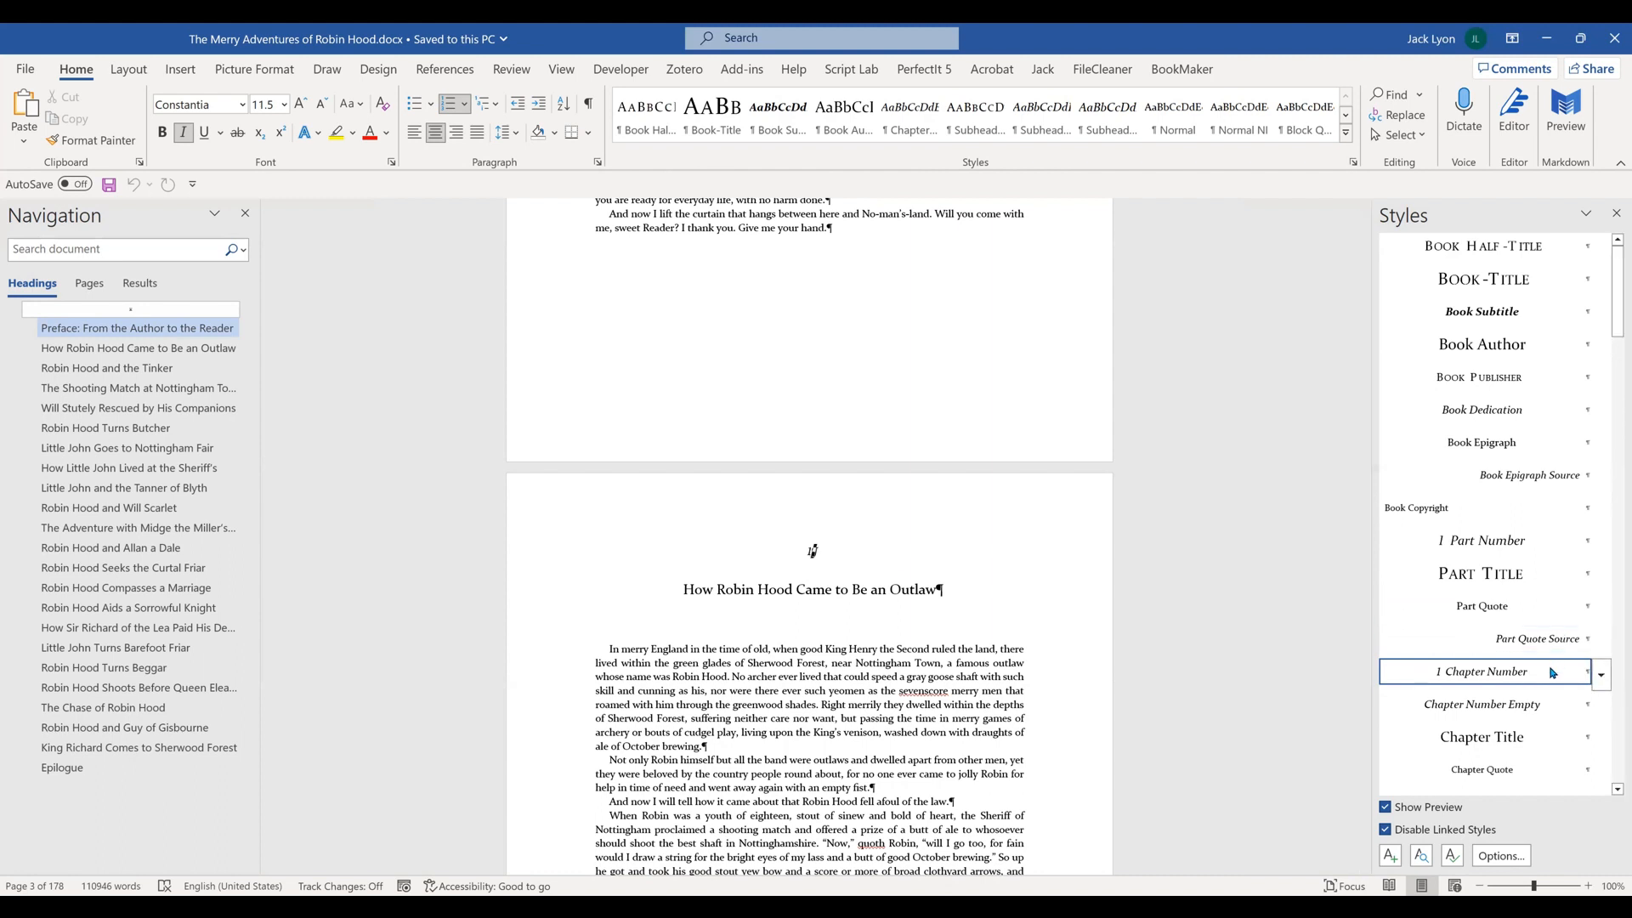
pyautogui.moveTo(1551, 673)
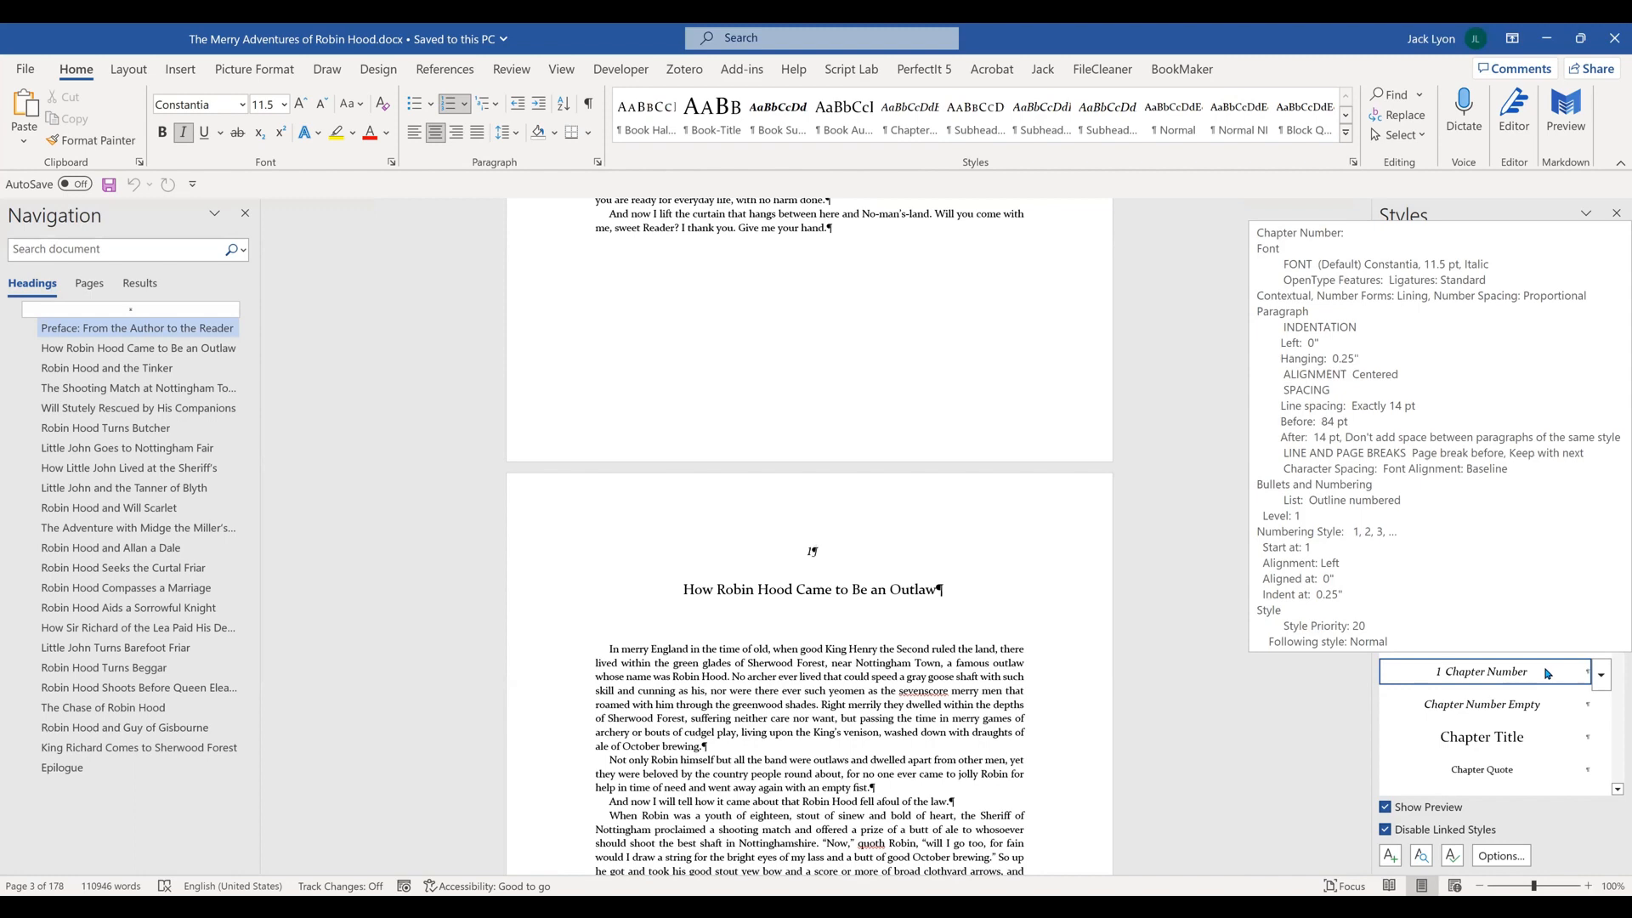
# - Review the manuscript's numbered chapter headings and verse through "Robin Hood and the Tinker", and return to the document's beginning
pyautogui.press('pagedown')
pyautogui.press('pagedown')
pyautogui.press('pagedown')
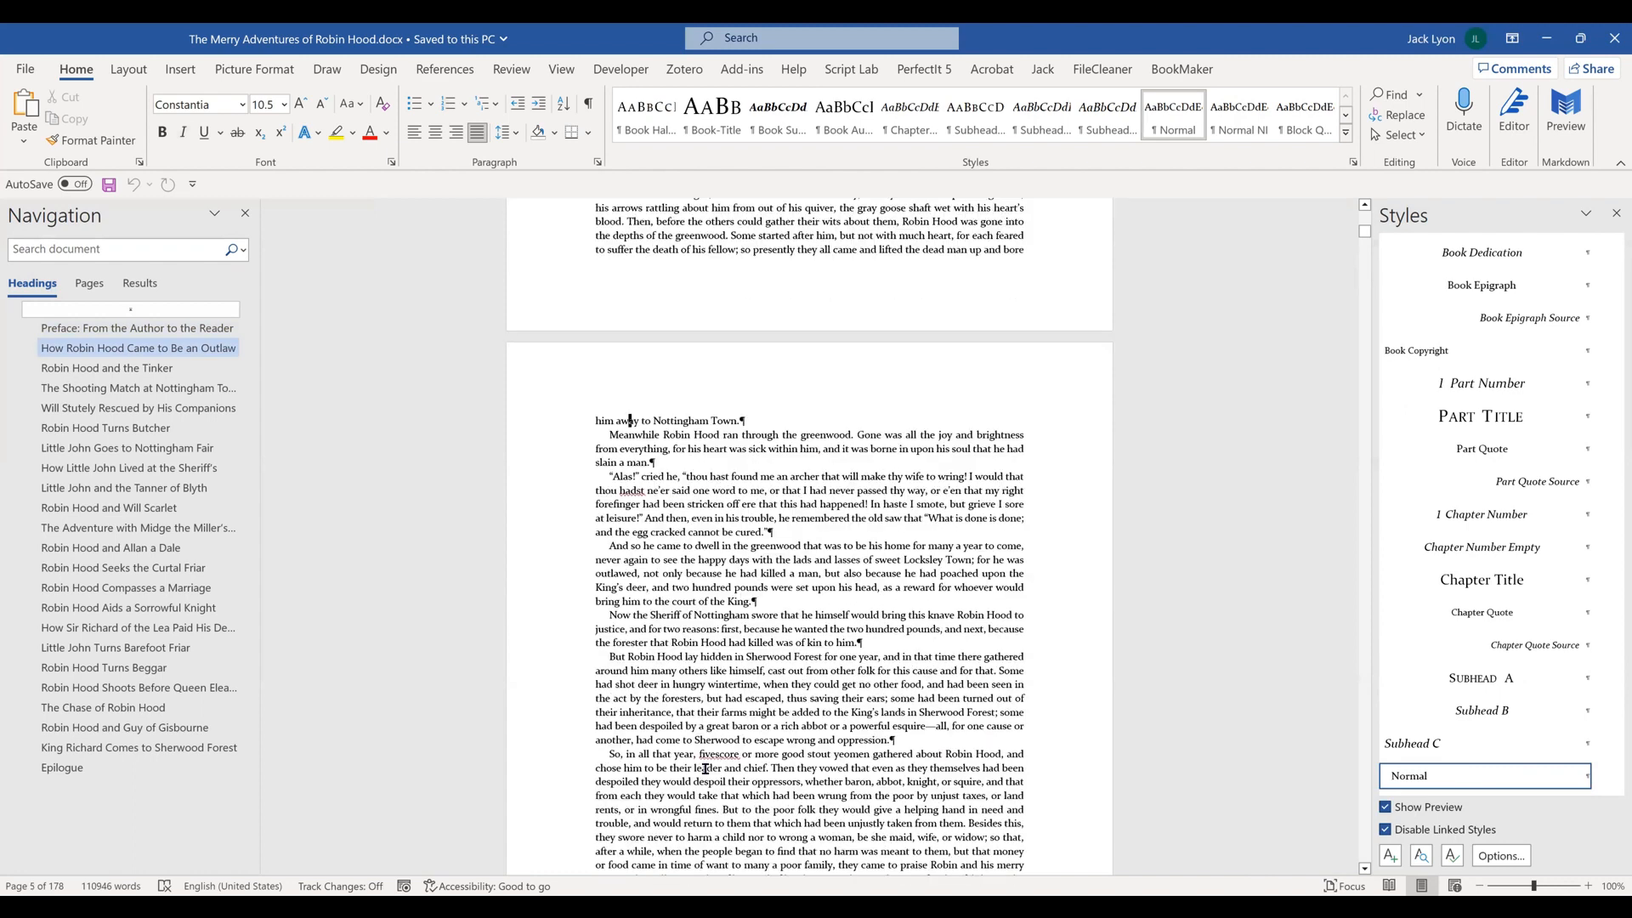
pyautogui.press('pagedown')
pyautogui.press('pagedown')
pyautogui.press('pagedown')
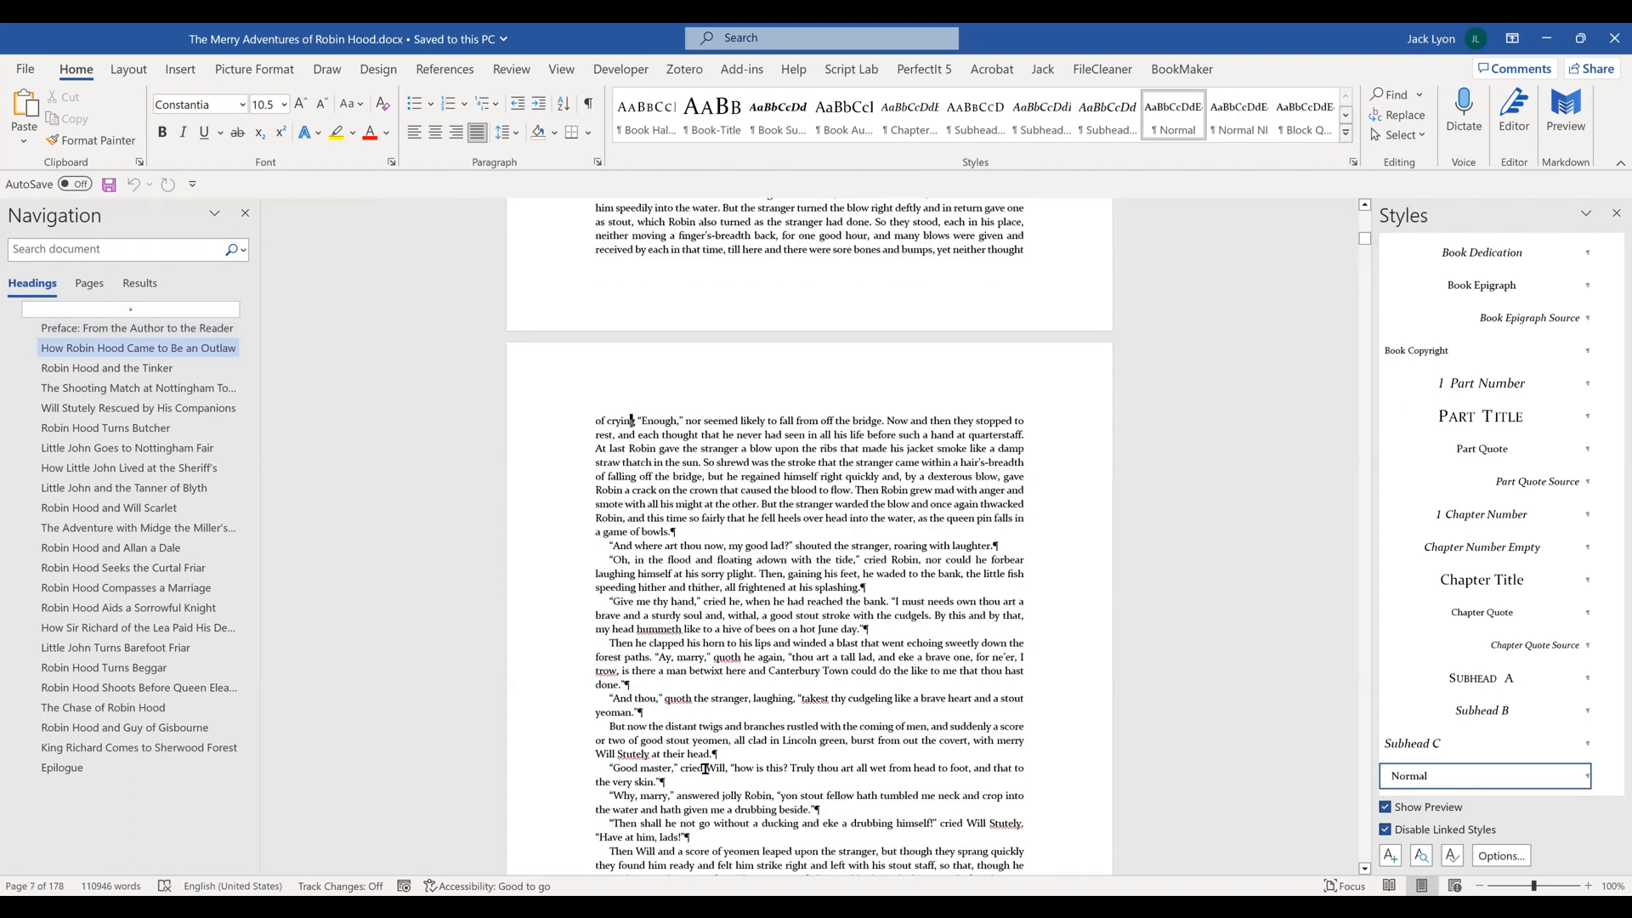
pyautogui.press('pagedown')
pyautogui.press('pagedown')
pyautogui.press('pagedown')
pyautogui.press('pagedown')
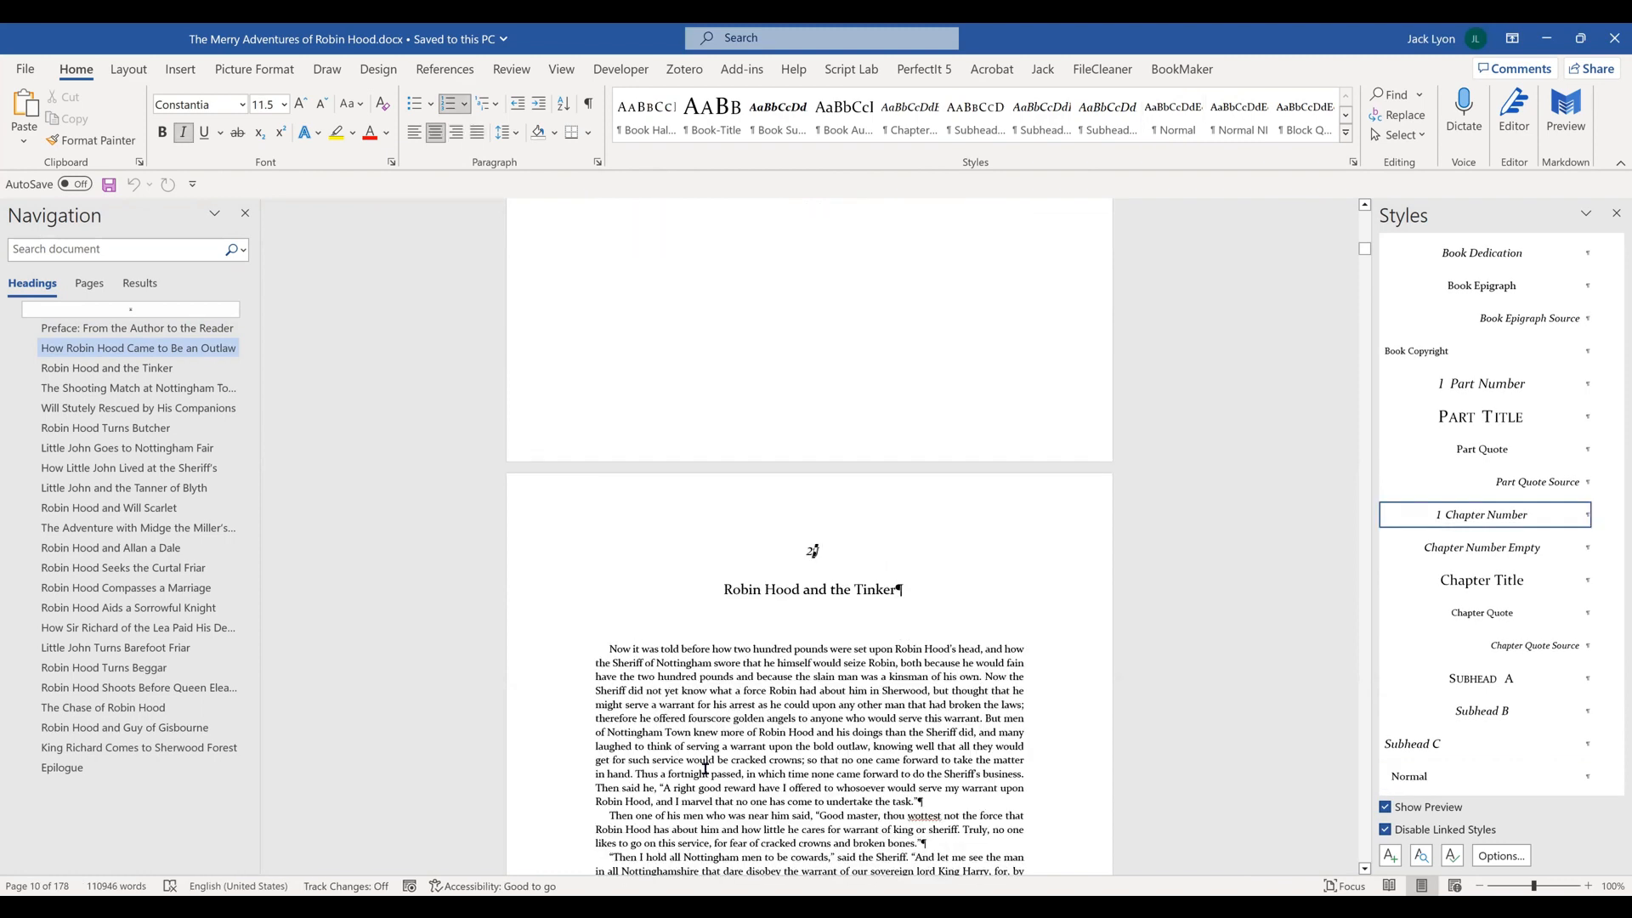
pyautogui.press('pagedown')
pyautogui.press('pagedown')
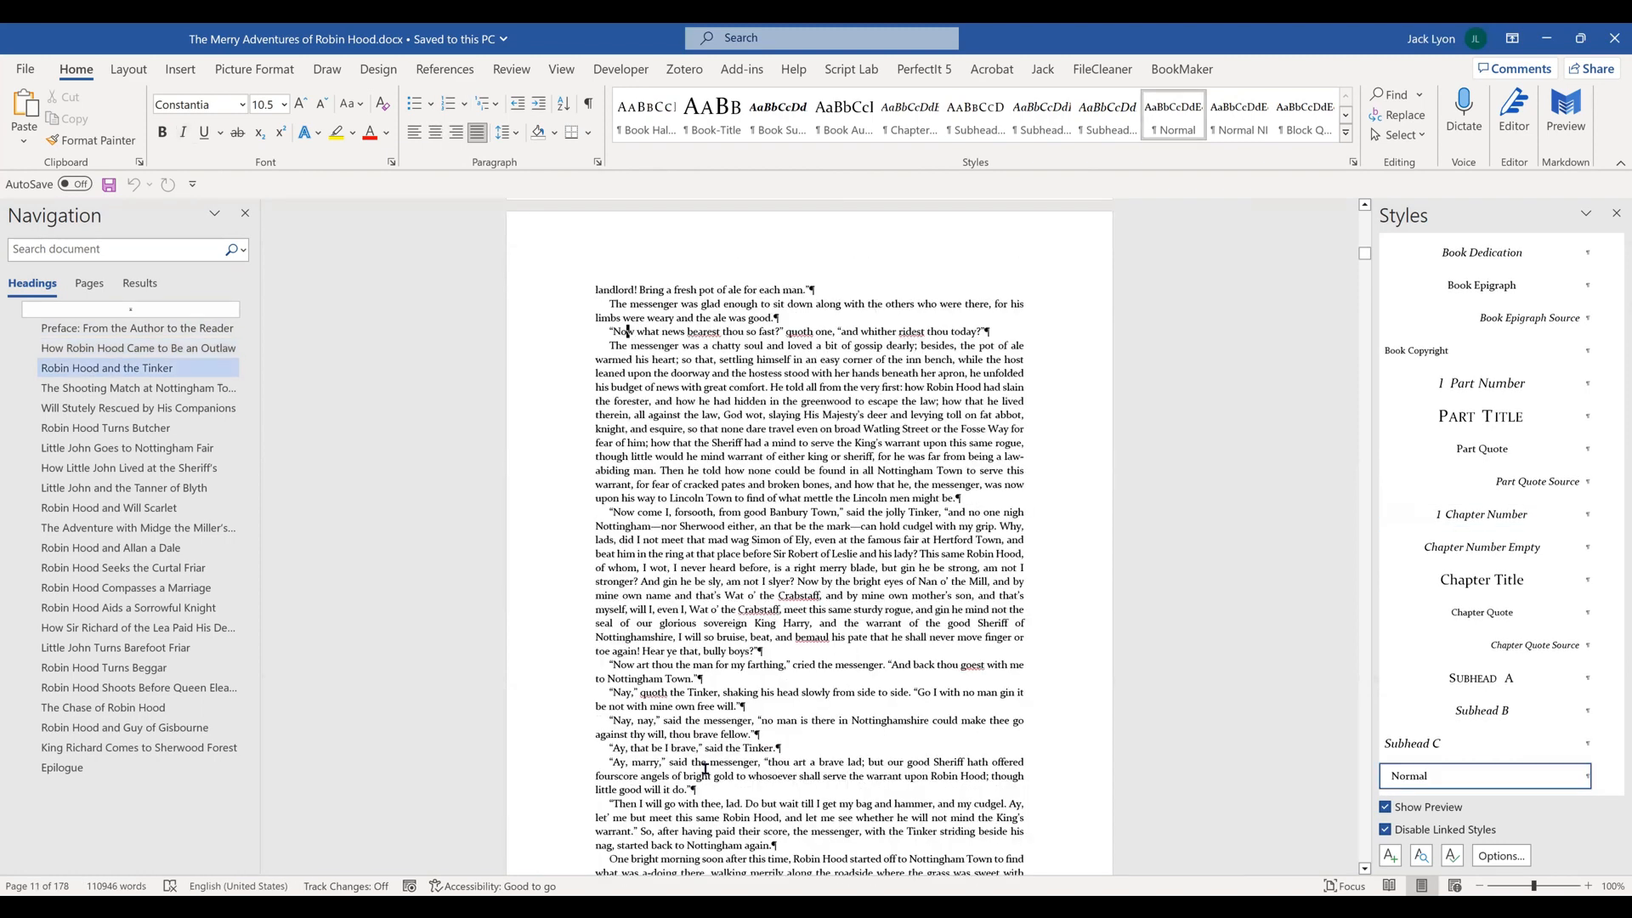
pyautogui.press('pagedown')
pyautogui.press('pagedown')
pyautogui.press('pageup')
pyautogui.press('pageup')
pyautogui.press('pageup')
pyautogui.press('pageup')
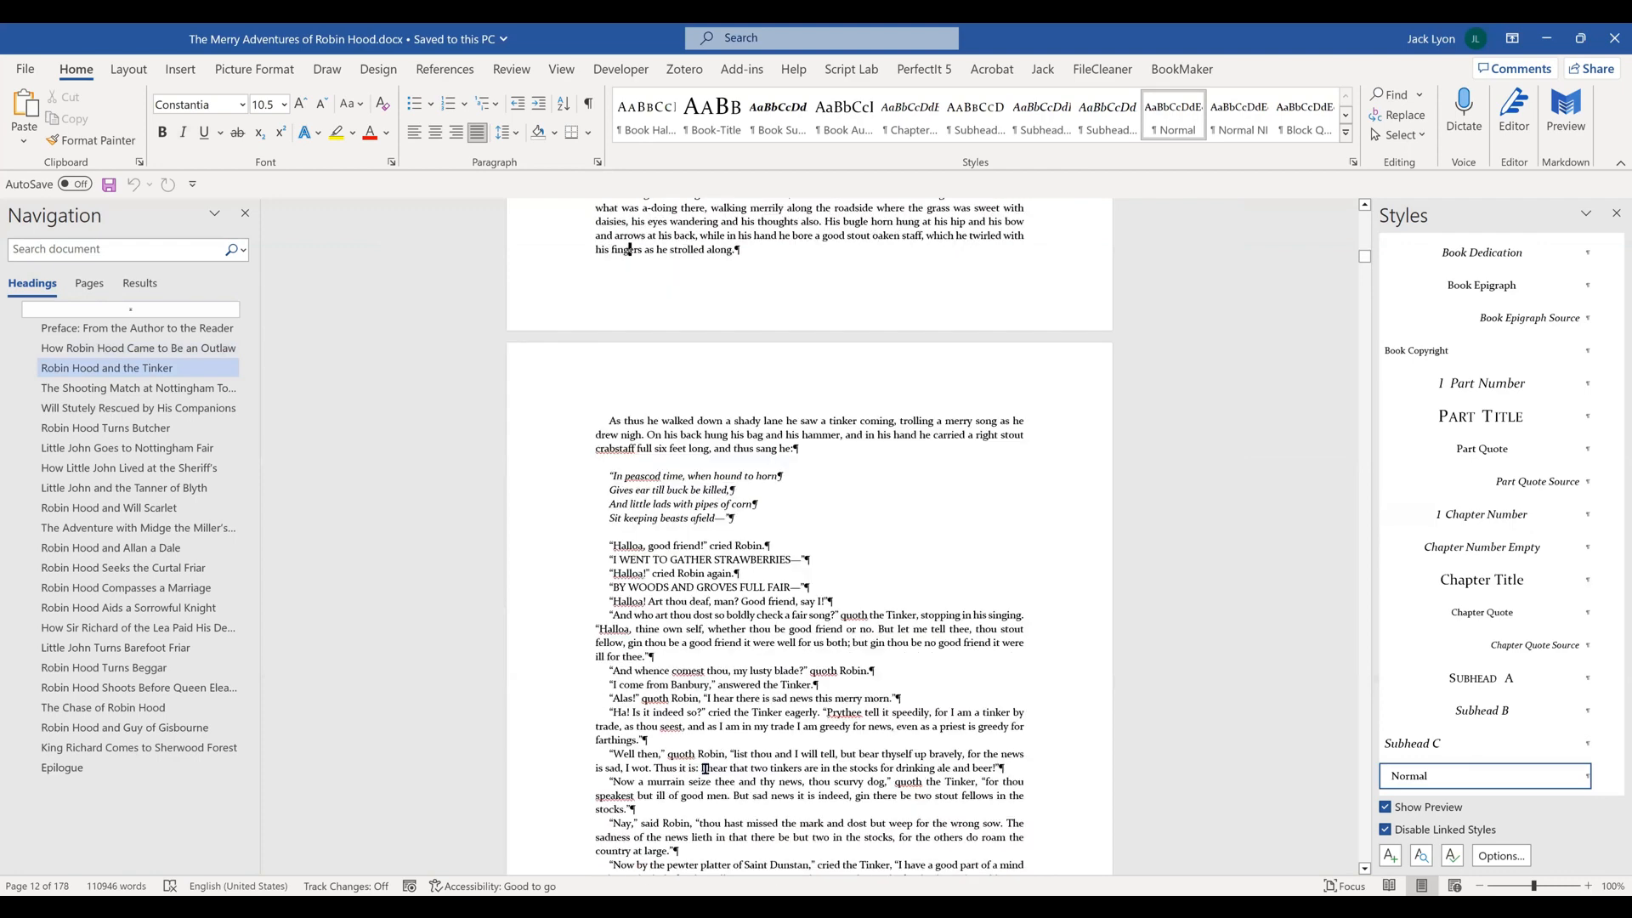
pyautogui.press('pagedown')
pyautogui.press('pagedown')
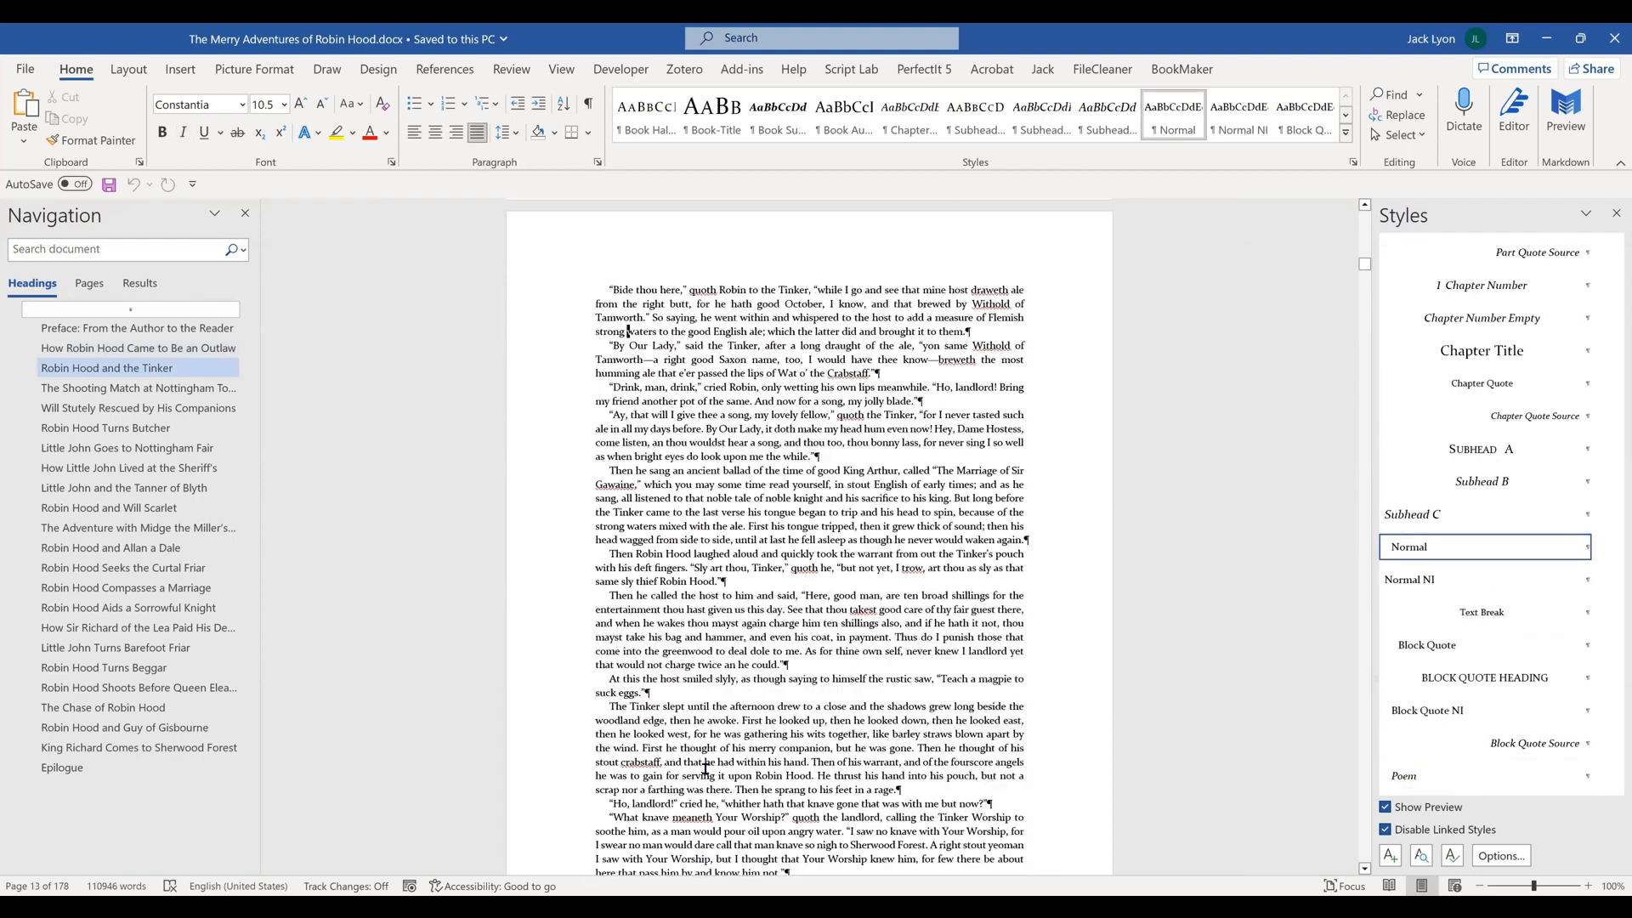
pyautogui.press('pagedown')
pyautogui.press('pagedown')
pyautogui.press('pagedown')
pyautogui.hotkey('ctrl', 'Home')
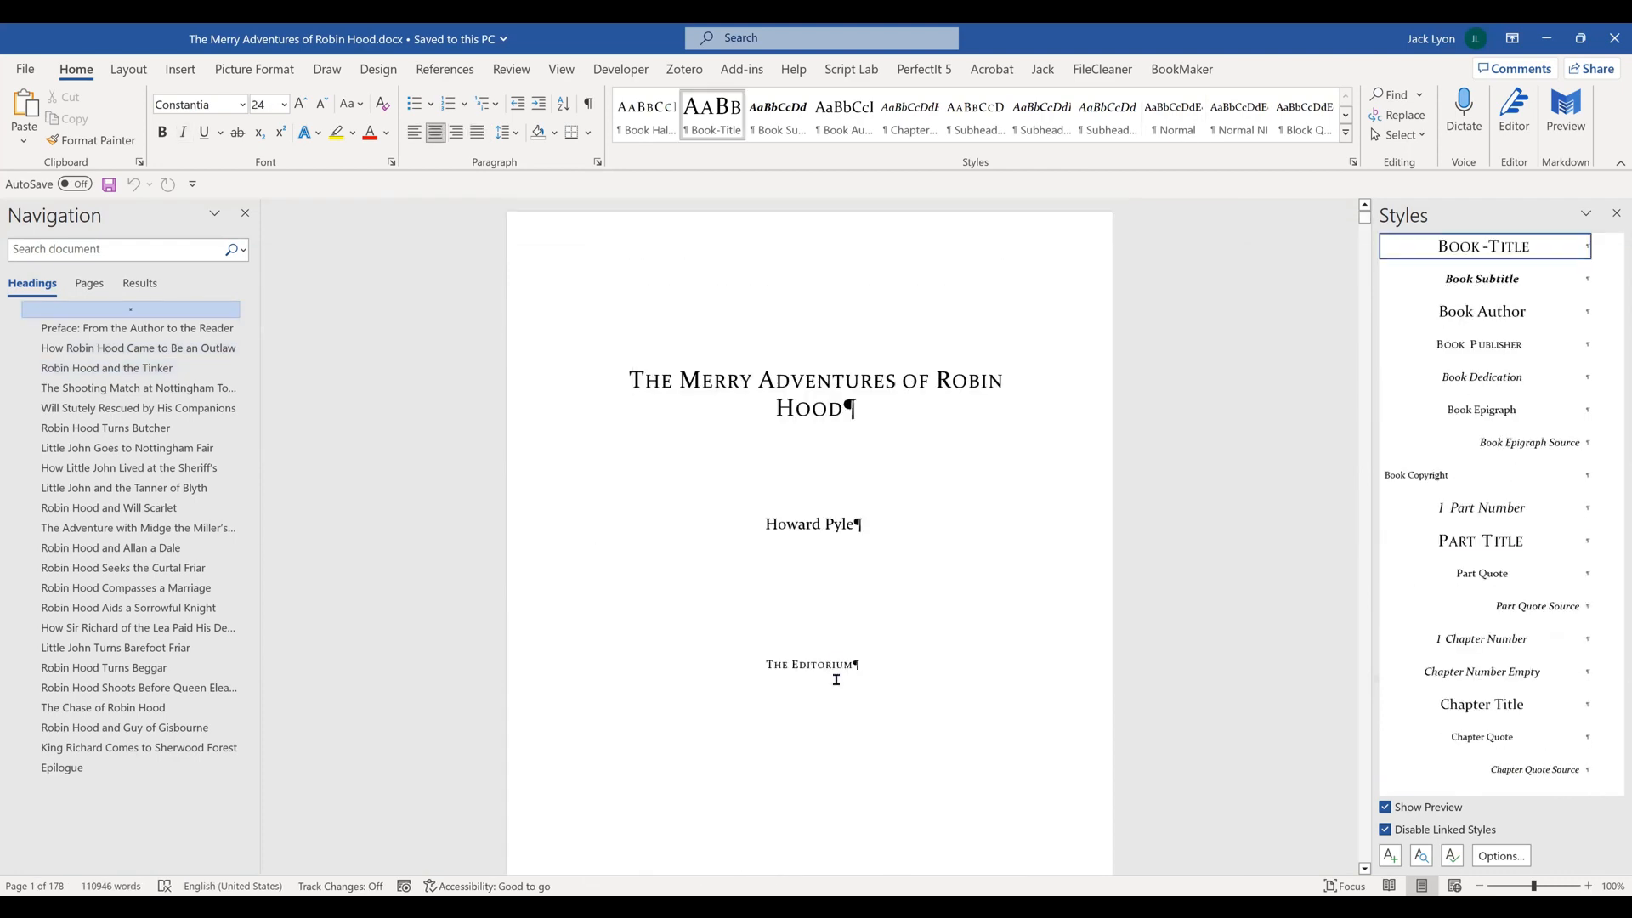
# - Apply BookMaker's Big Number chapter design to the manuscript, and replace it with the Ruled Title design
pyautogui.click(1192, 73)
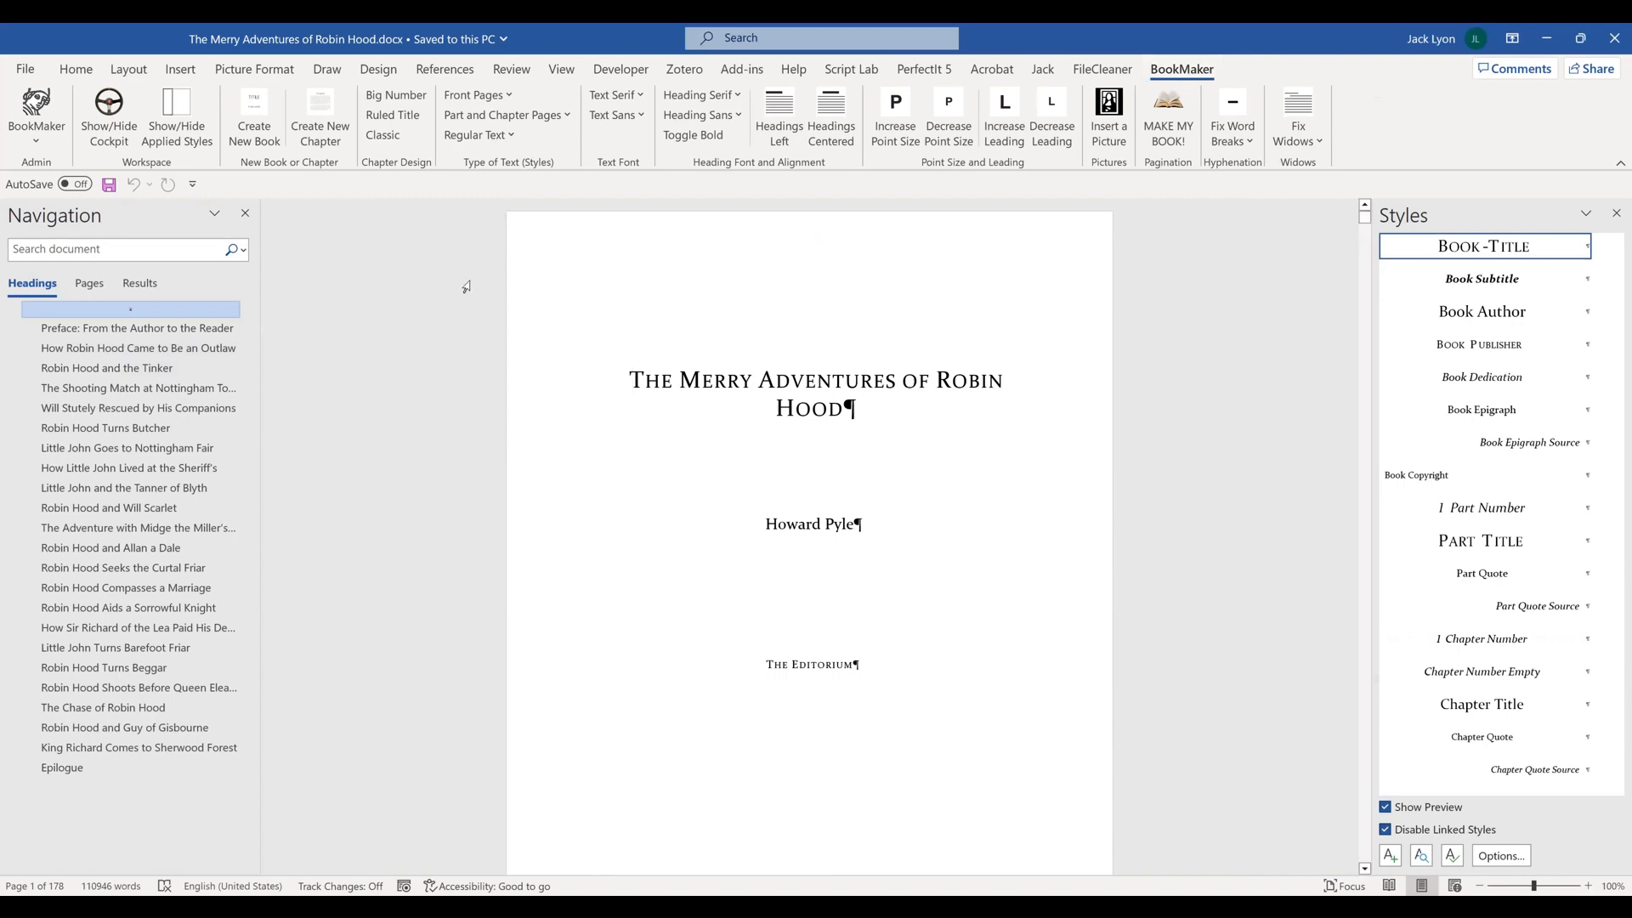
pyautogui.scroll(-15, 410, 438)
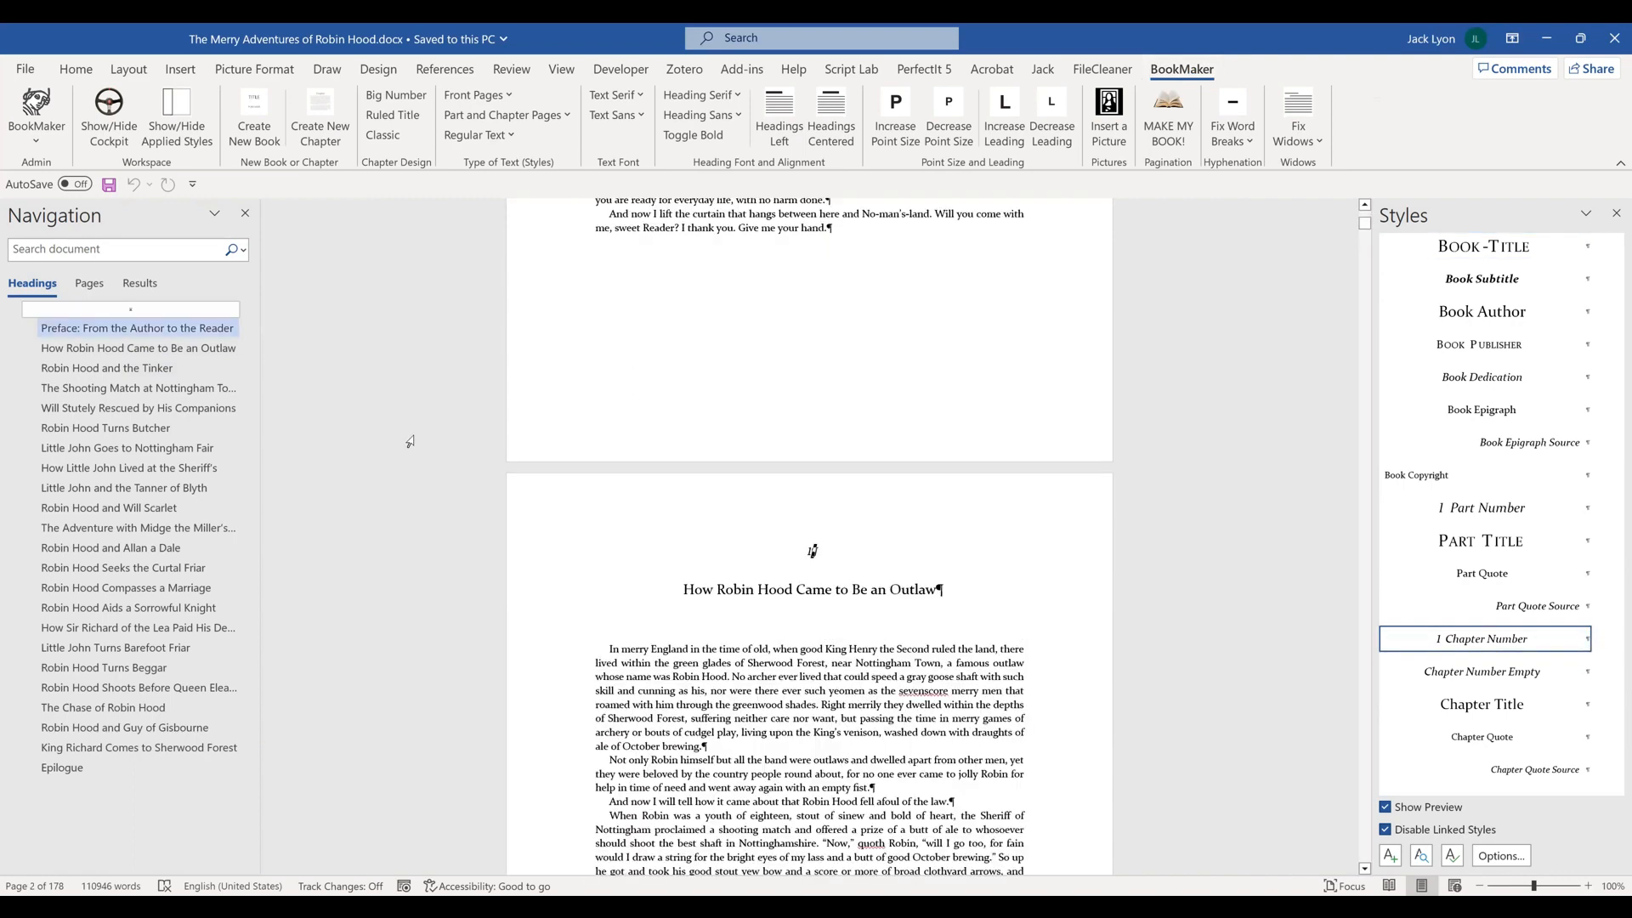
pyautogui.press('Down')
pyautogui.press('Down')
pyautogui.press('Down')
pyautogui.press('Down')
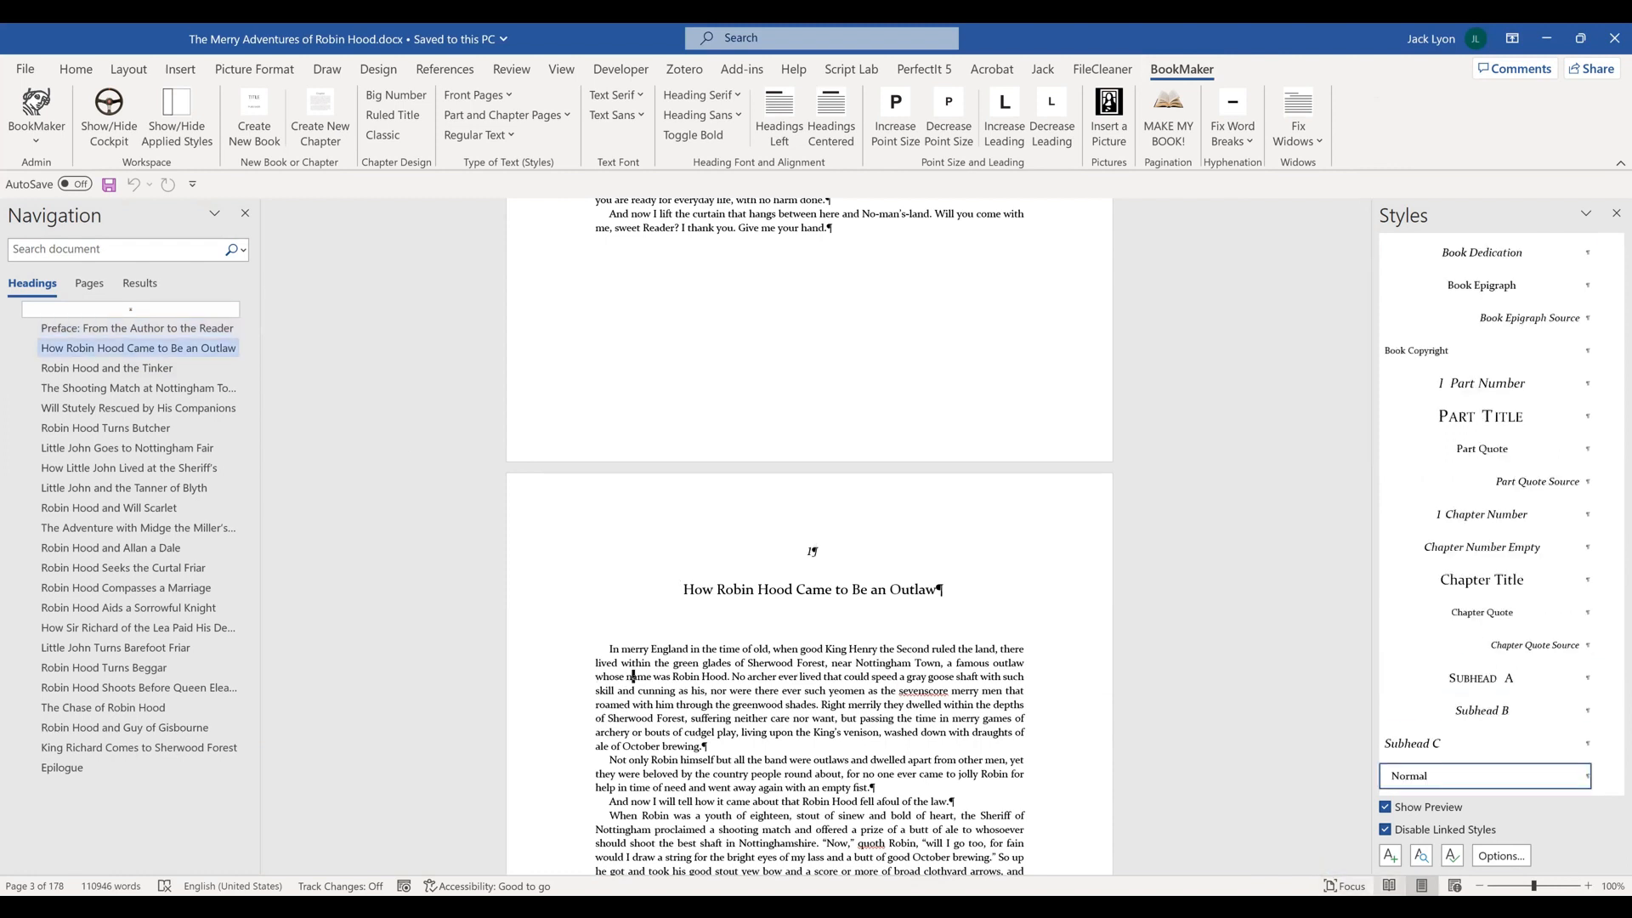
pyautogui.scroll(-4, 1361, 875)
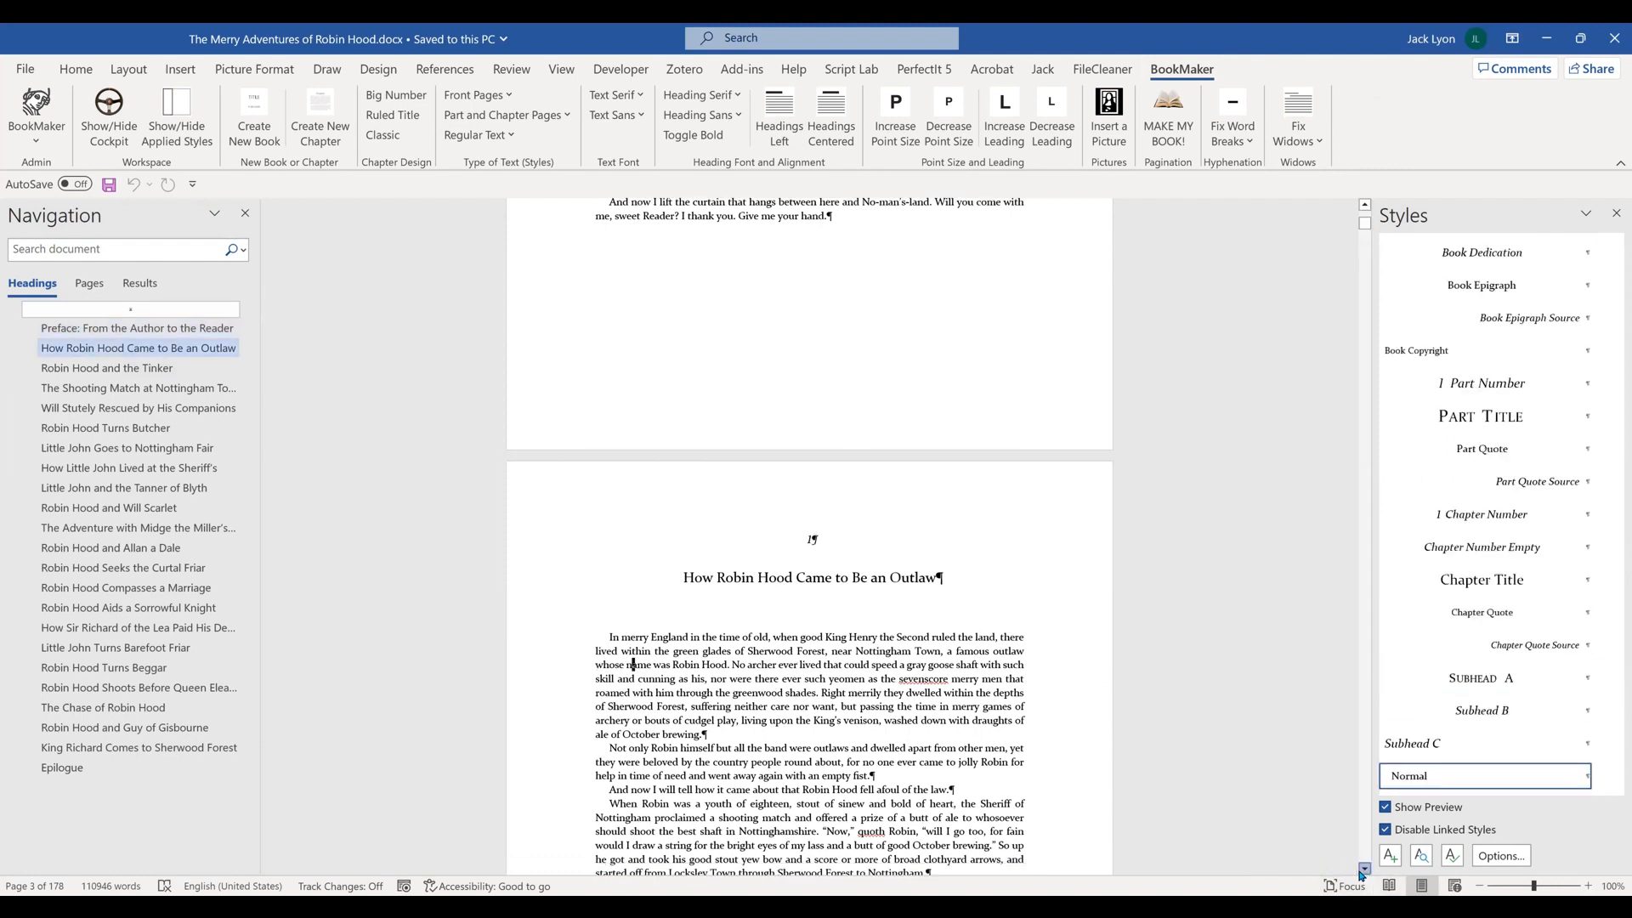
pyautogui.scroll(-3, 1362, 876)
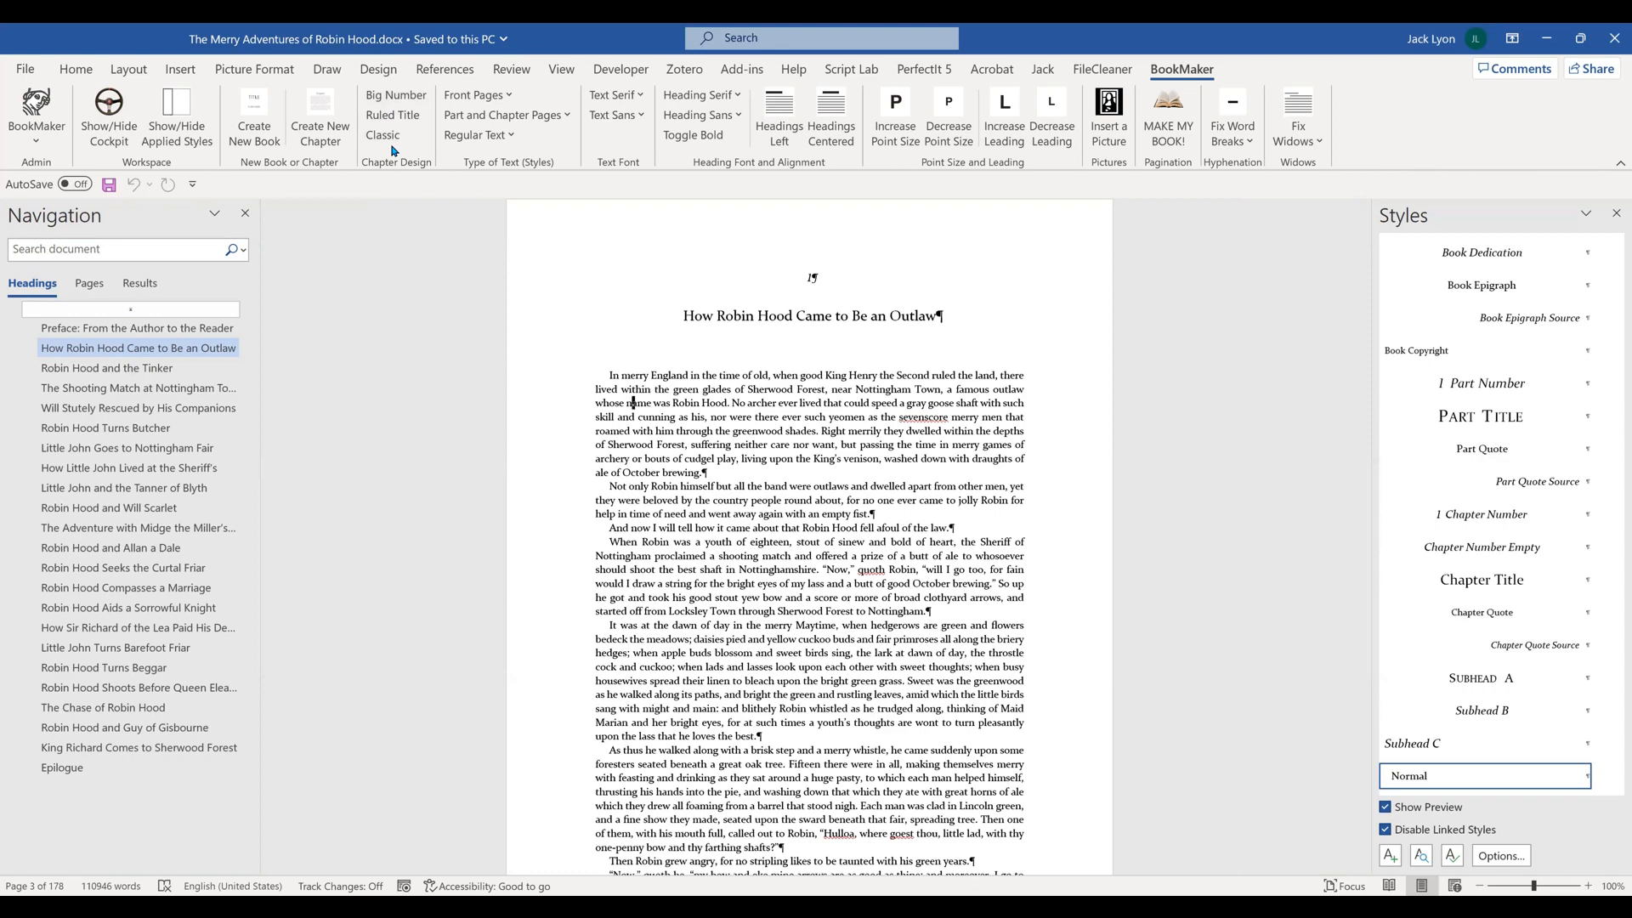
pyautogui.click(383, 92)
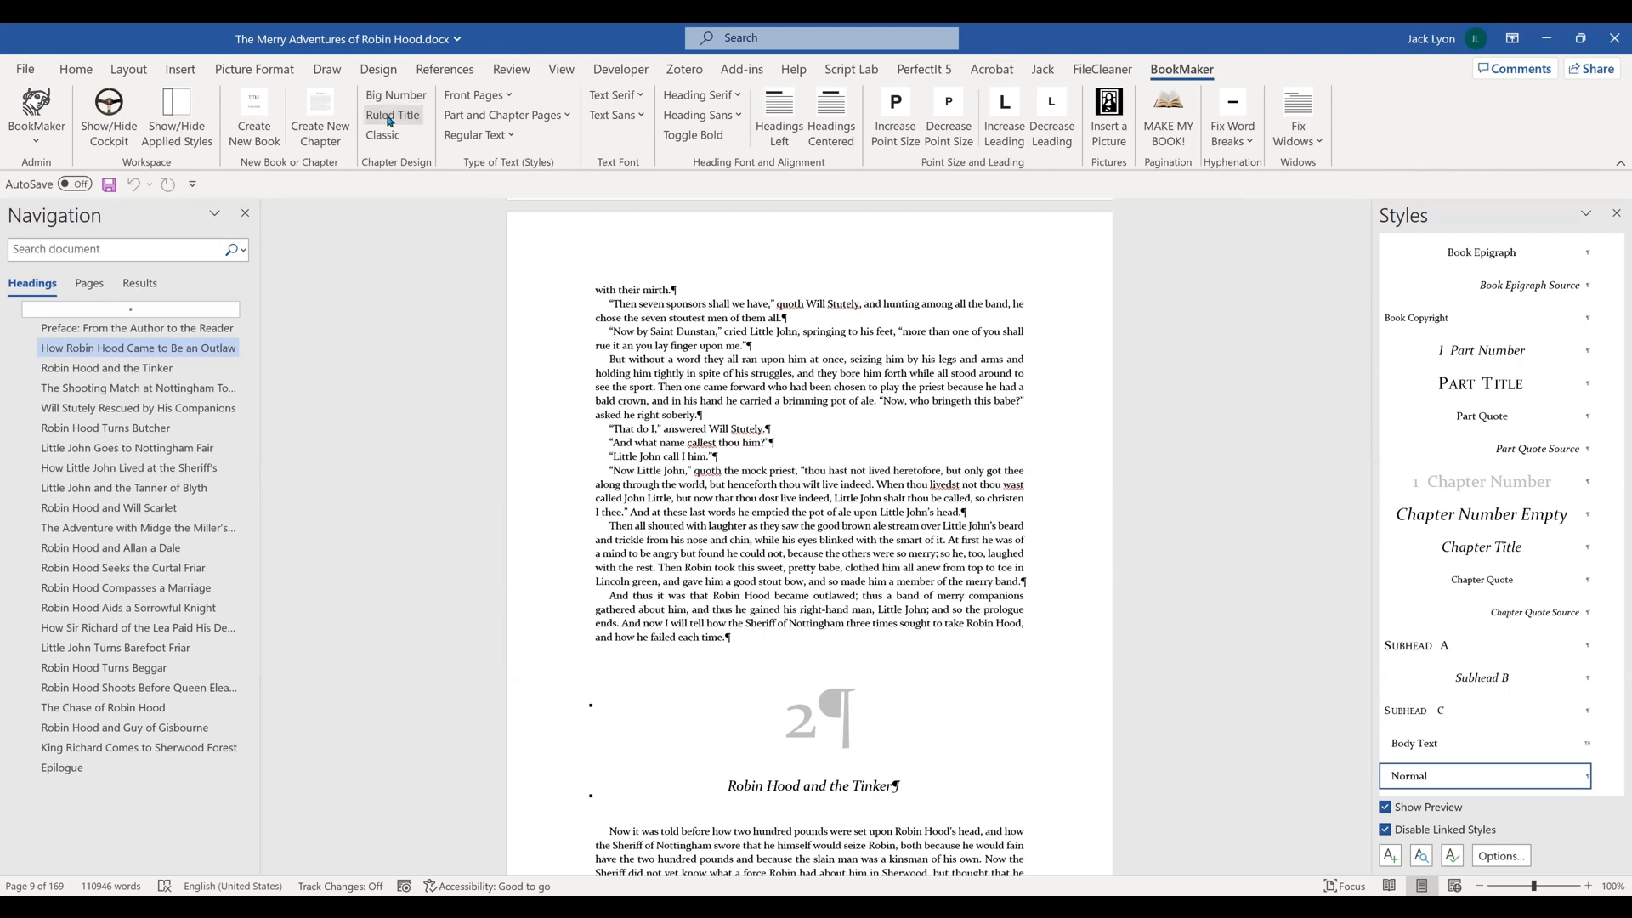
pyautogui.click(388, 119)
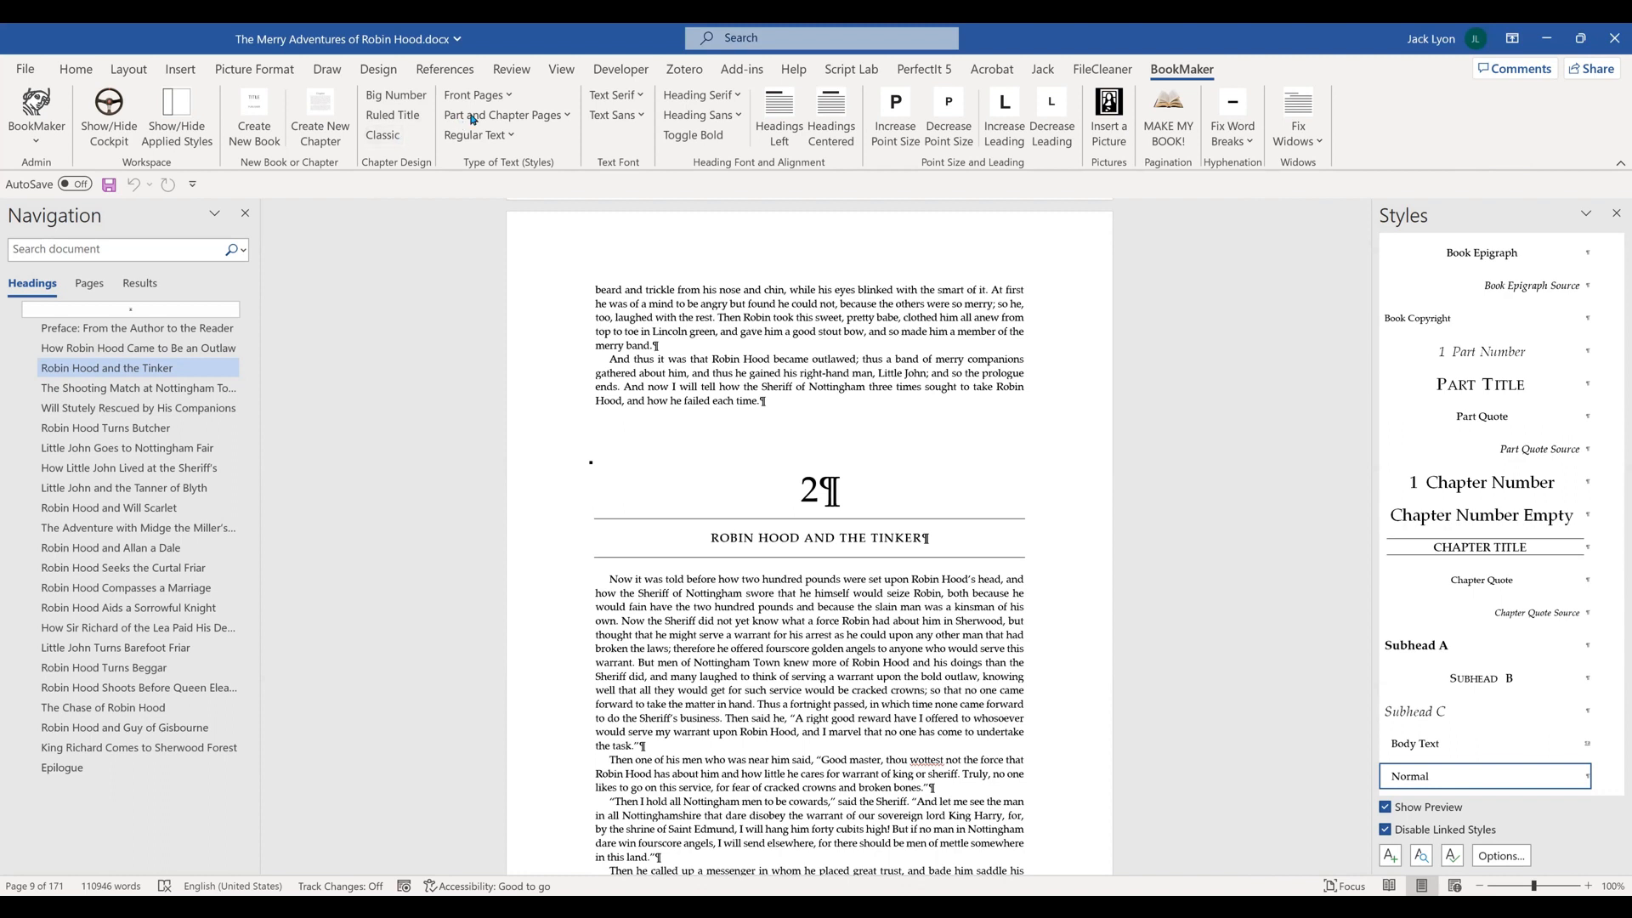
# - Set the manuscript's headings in the sans-serif font Calibri and its body text in the serif font Cambria
pyautogui.click(626, 96)
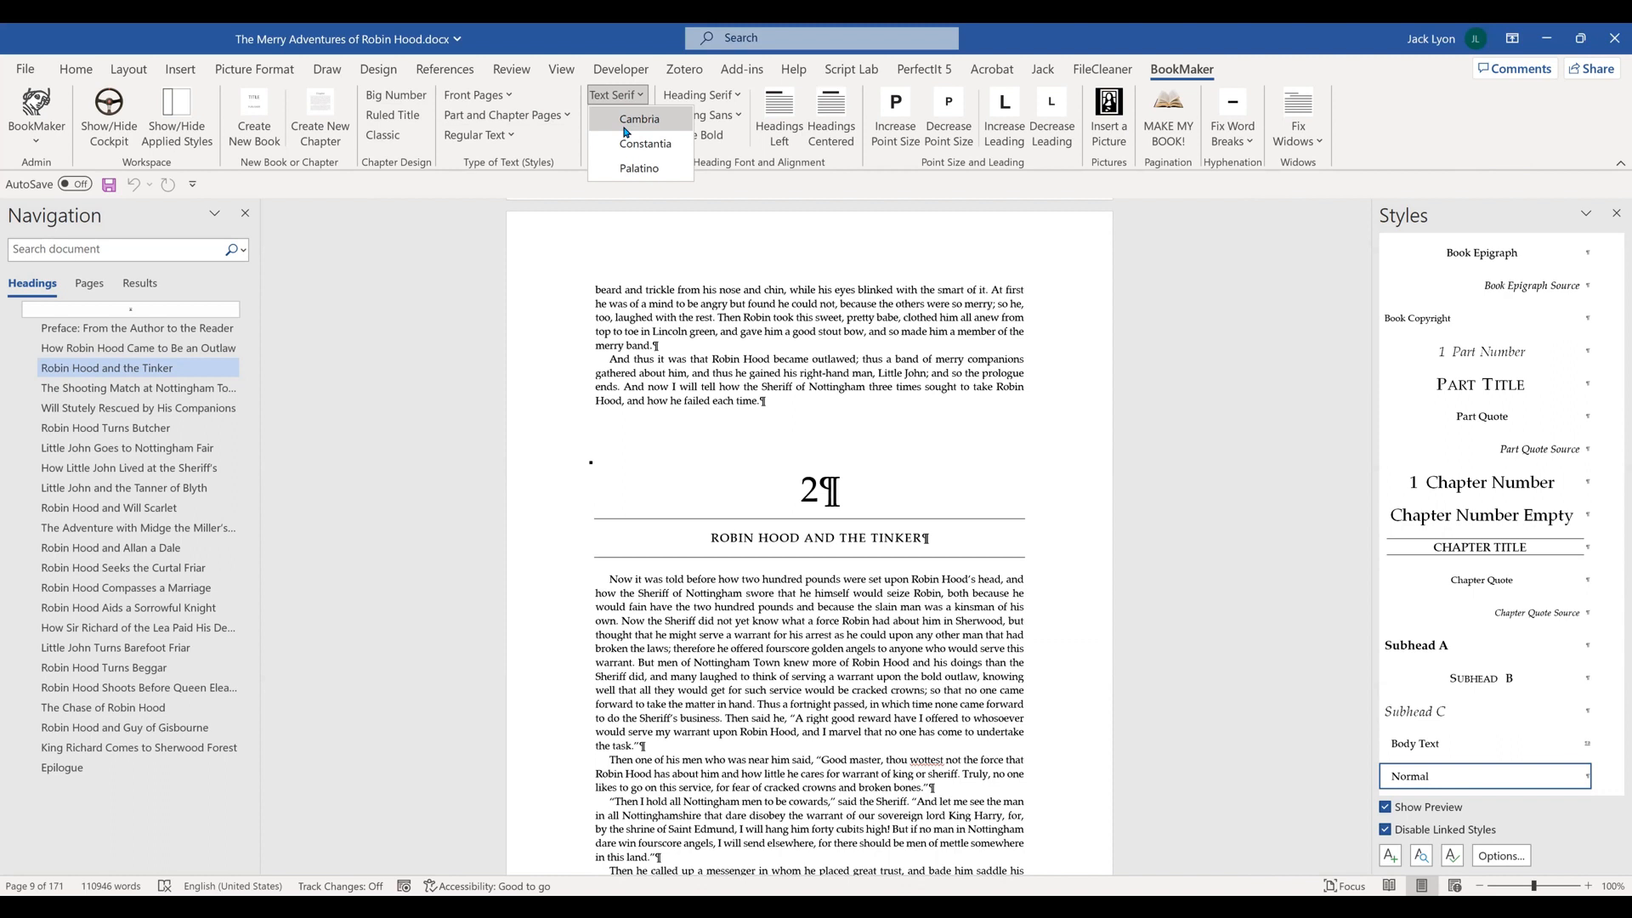
pyautogui.rightClick(626, 132)
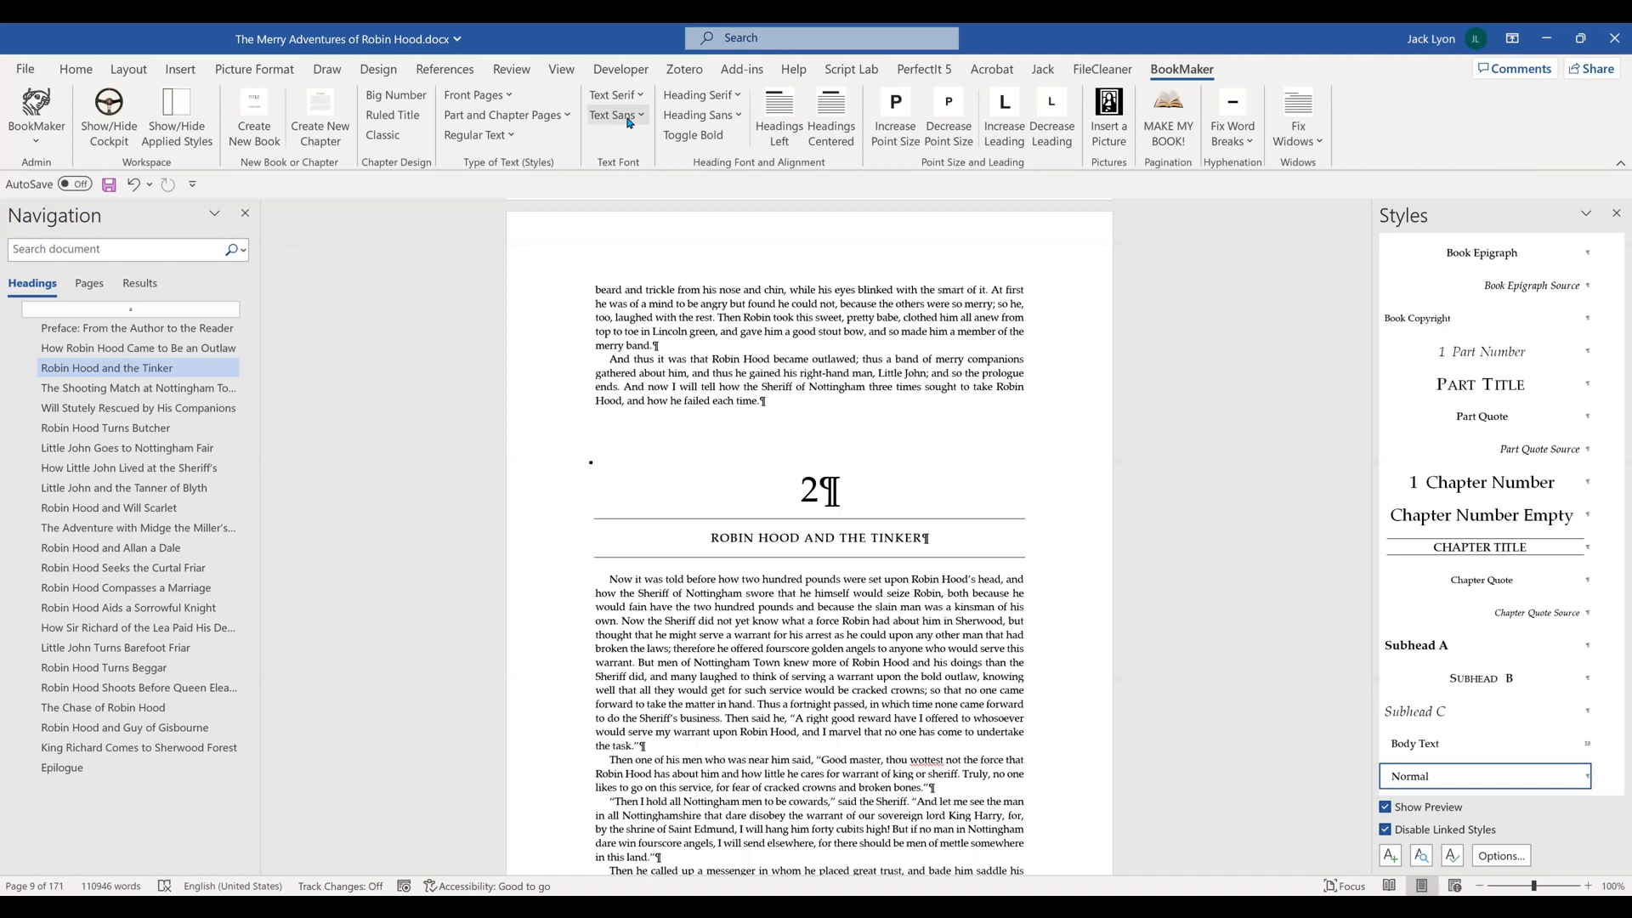
pyautogui.click(729, 119)
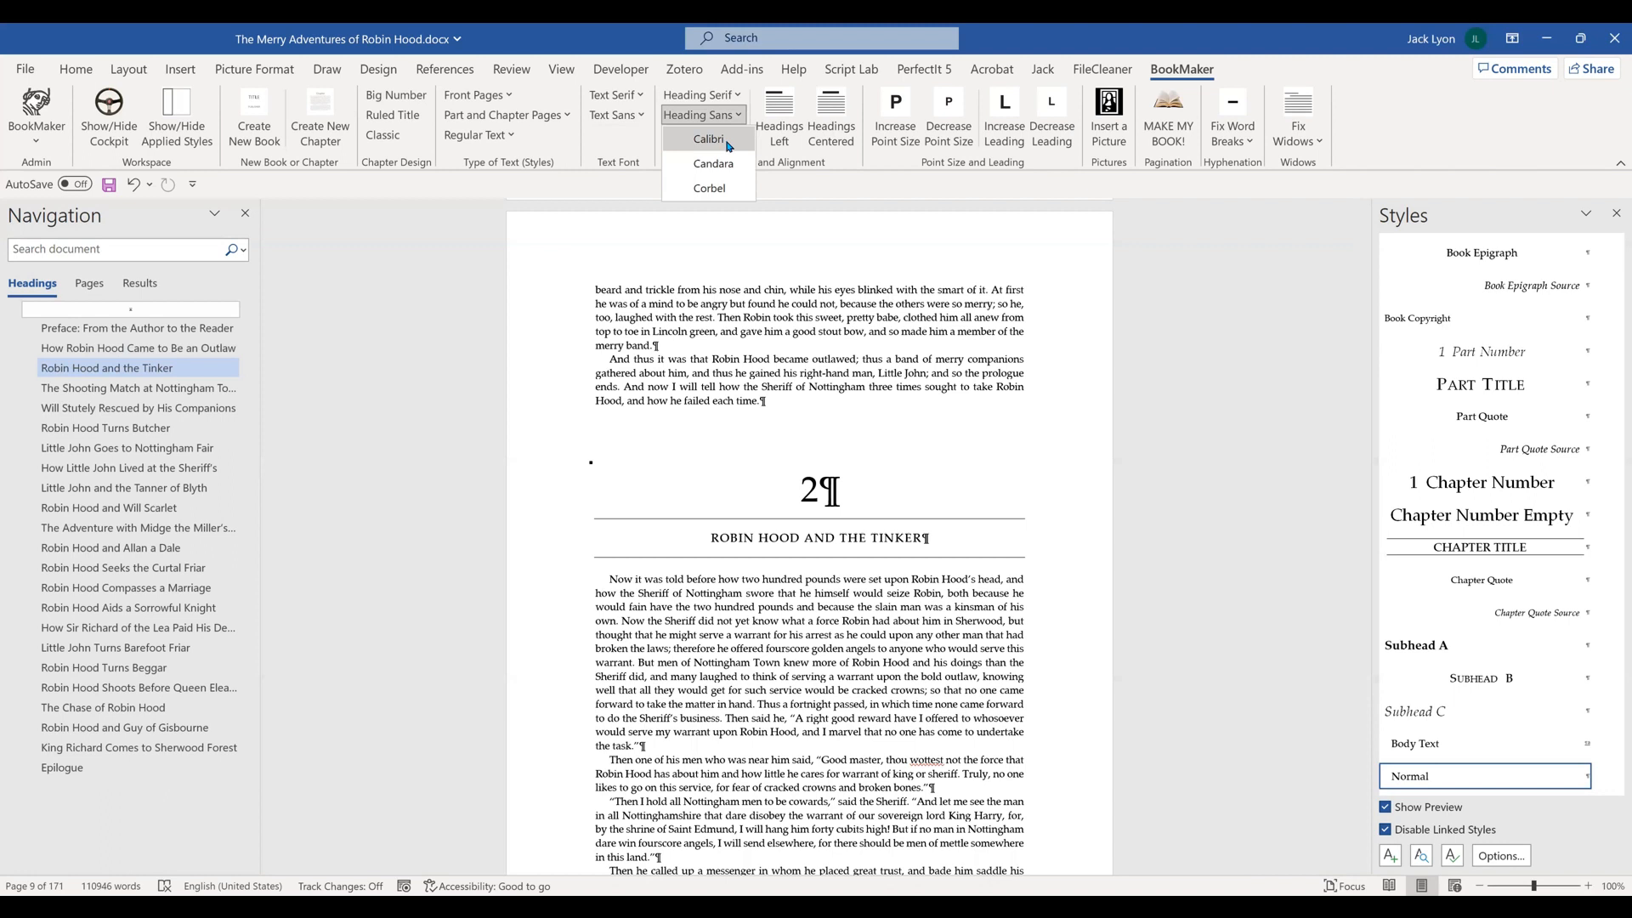
pyautogui.click(729, 145)
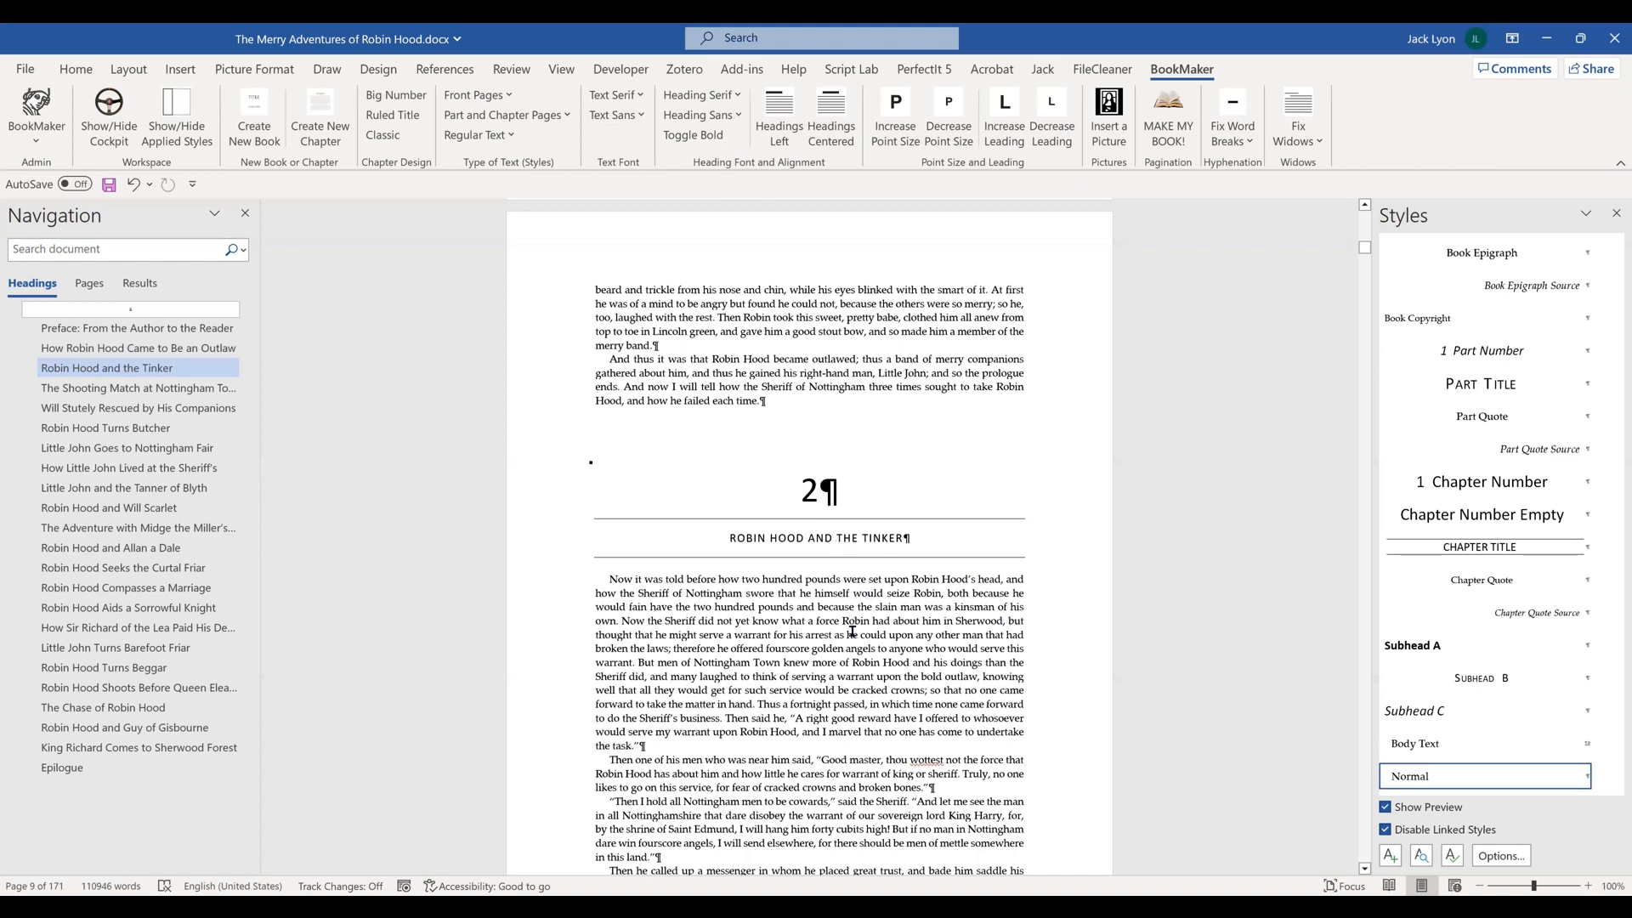
pyautogui.click(633, 104)
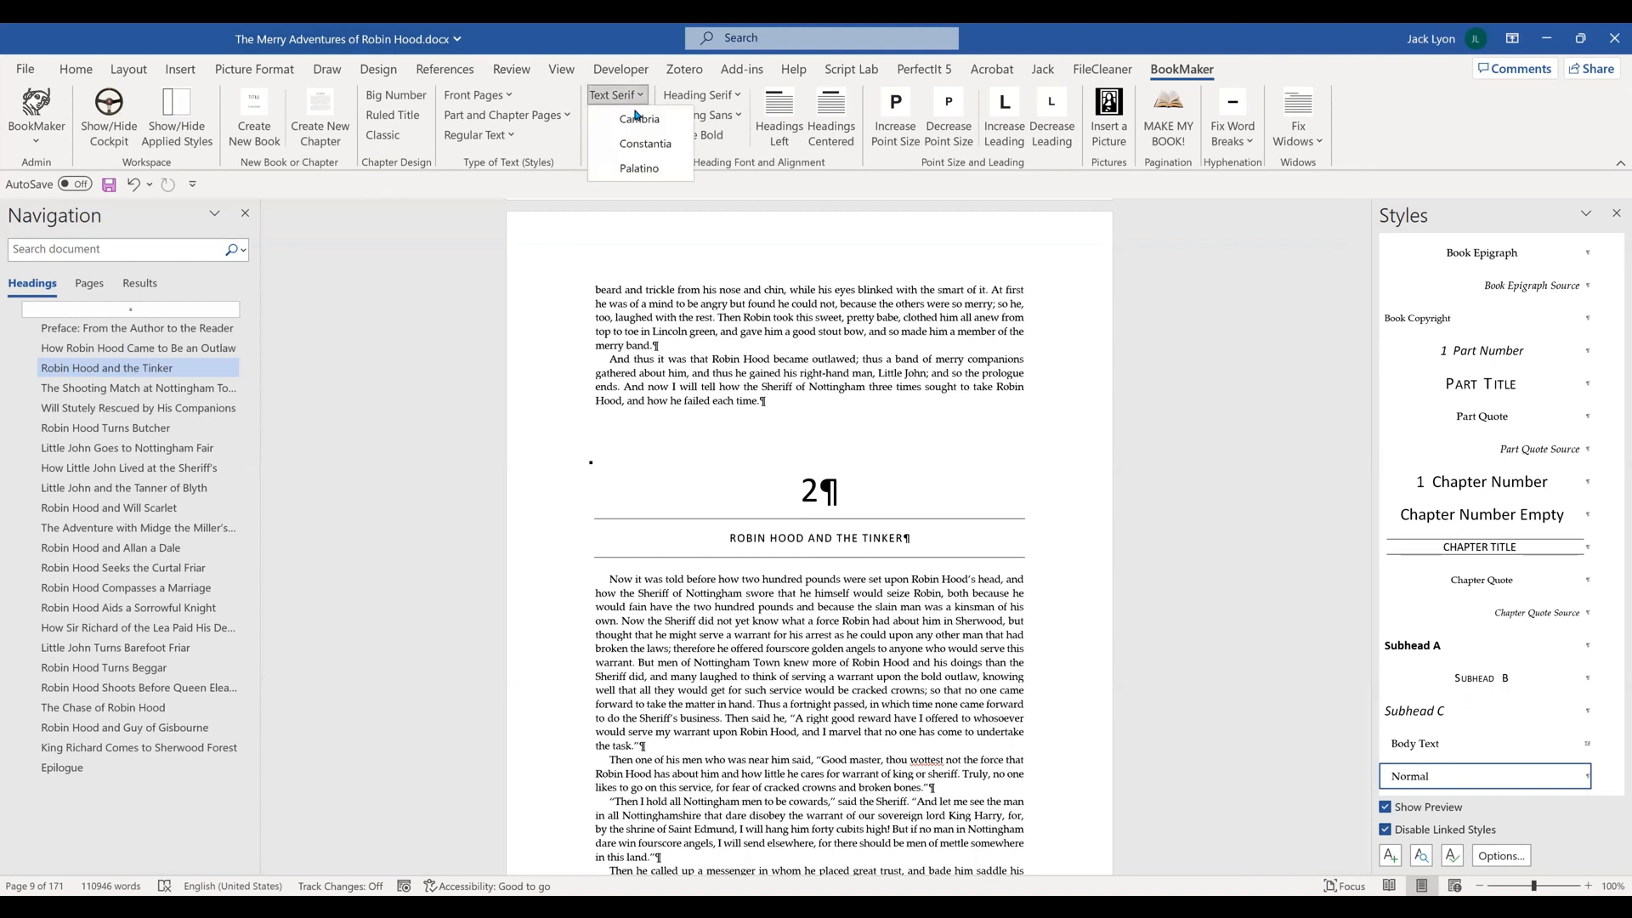
pyautogui.click(638, 120)
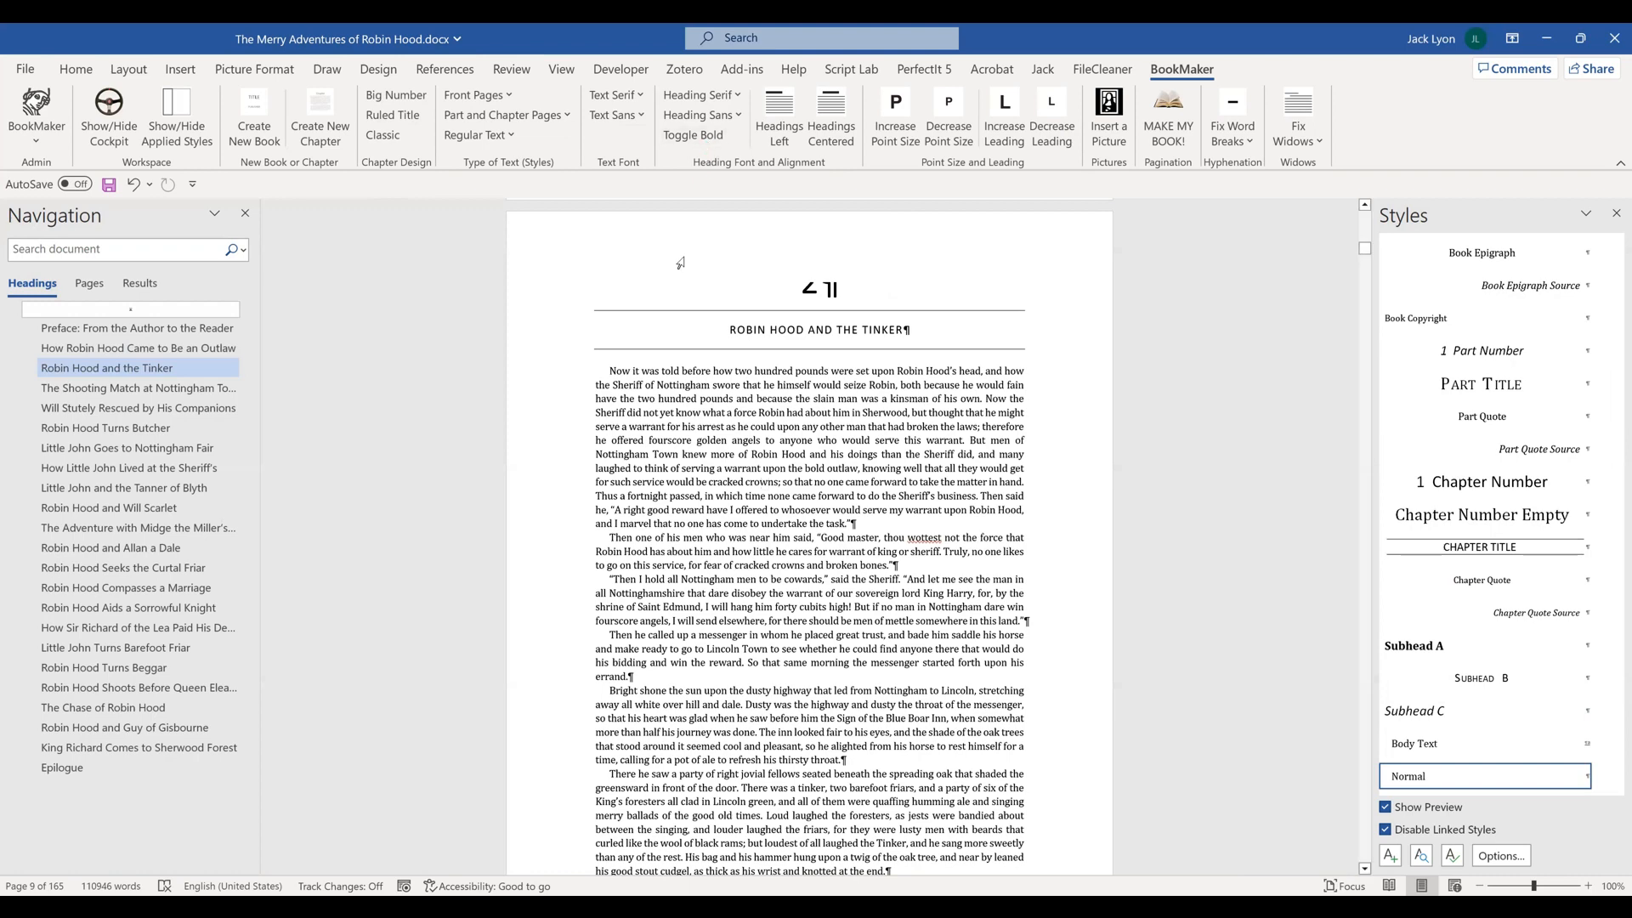
# - Make the manuscript's headings bold, and try left alignment for them before centering them again
pyautogui.click(719, 139)
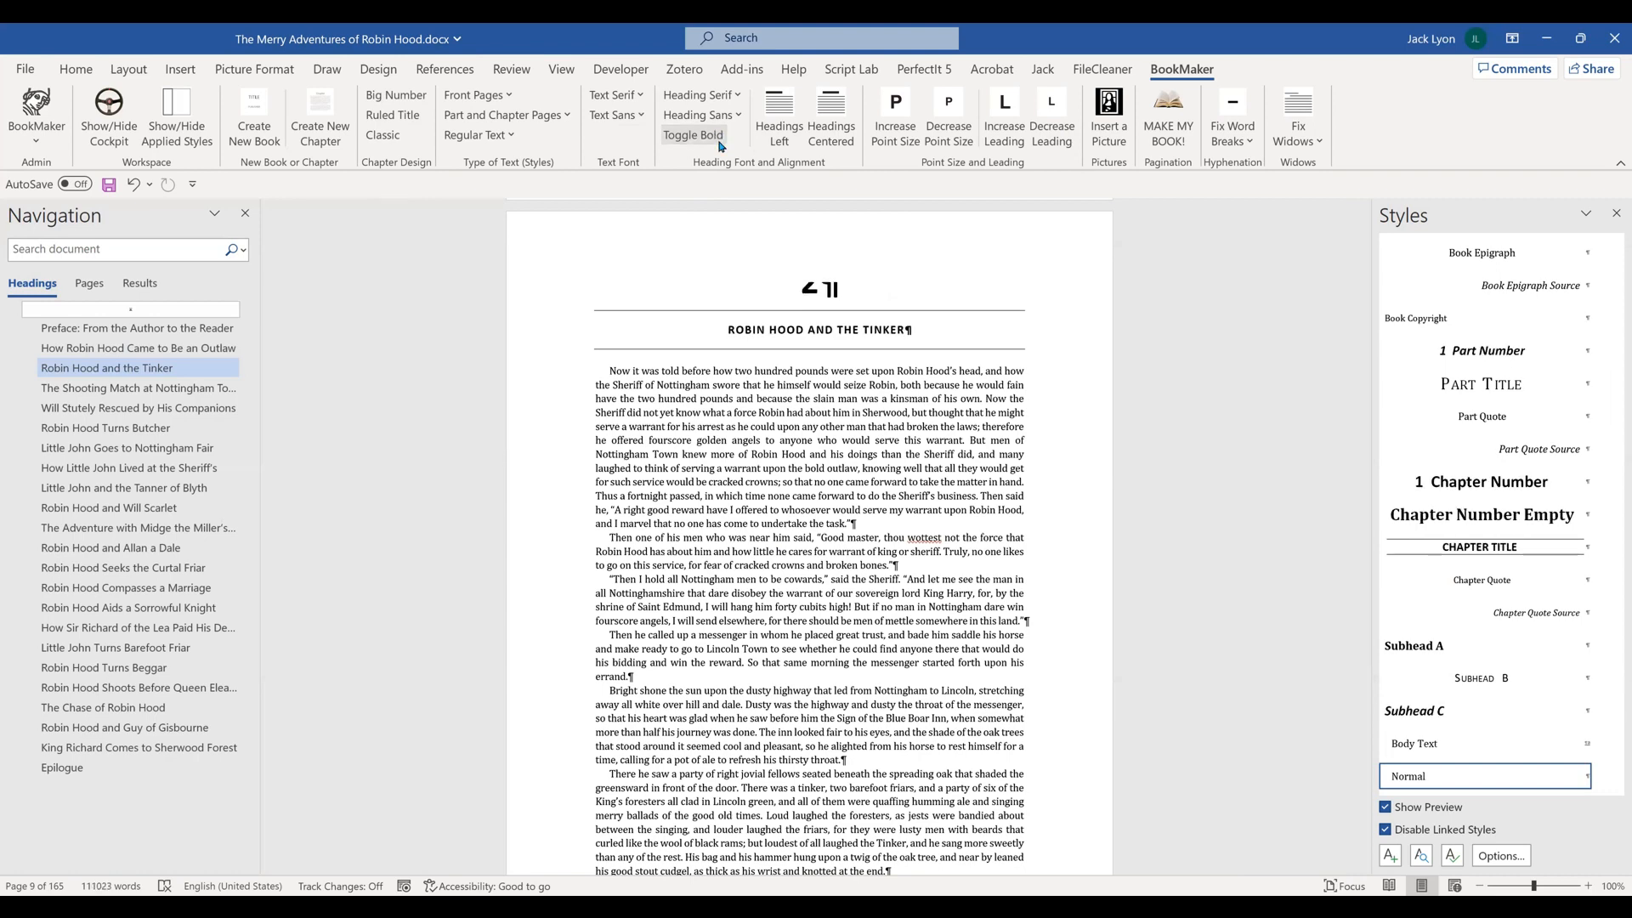
pyautogui.click(791, 125)
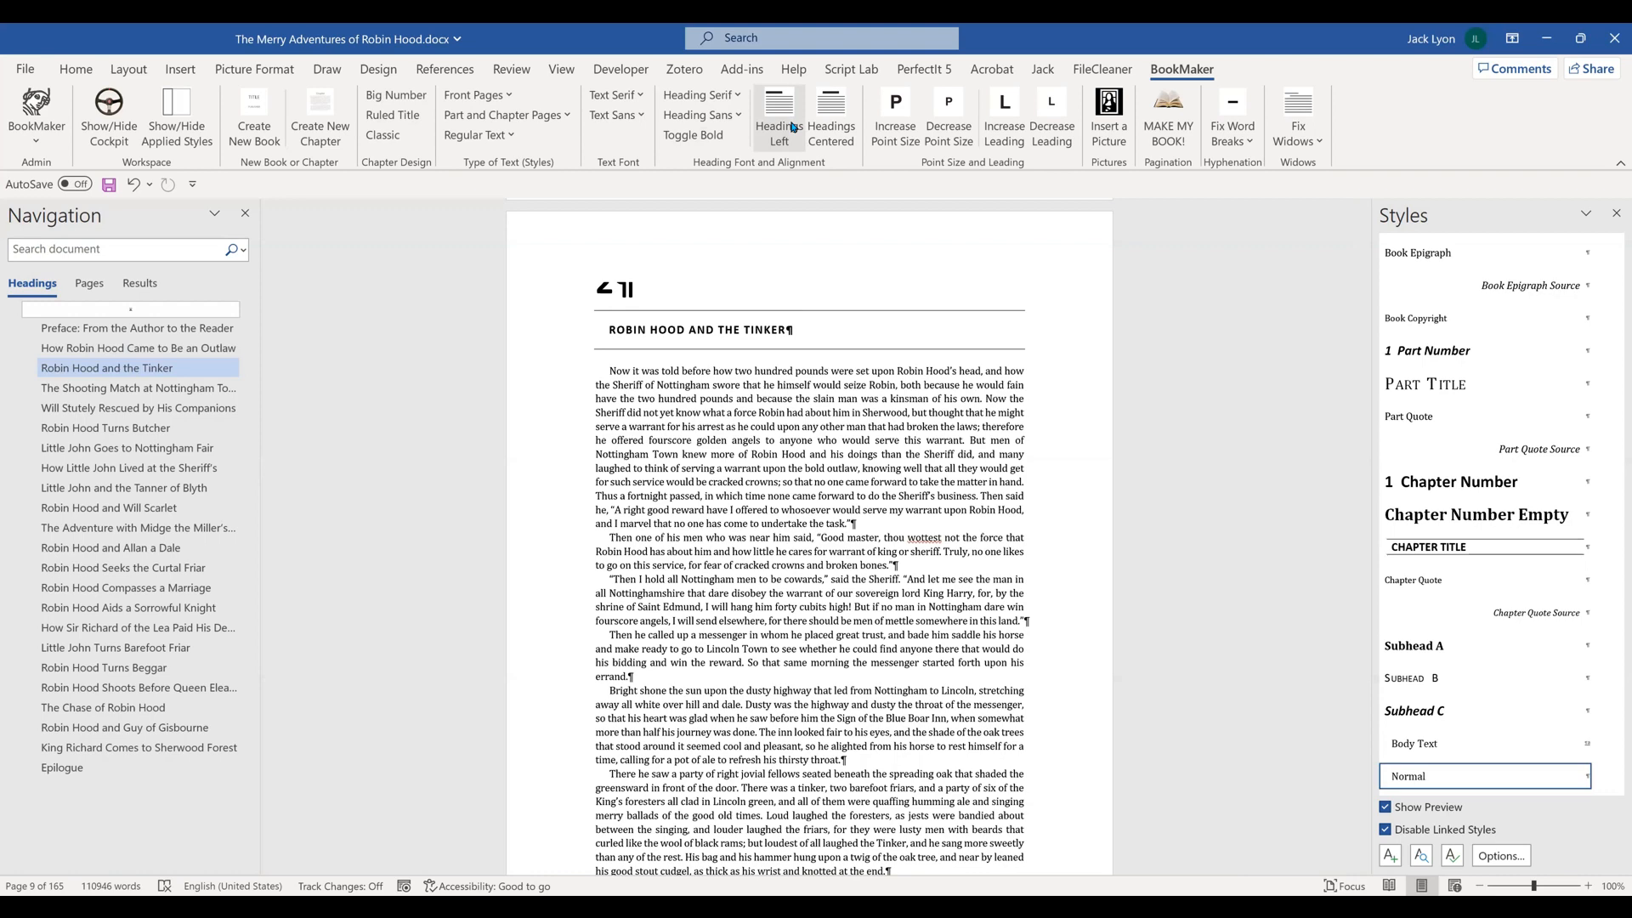
pyautogui.click(833, 128)
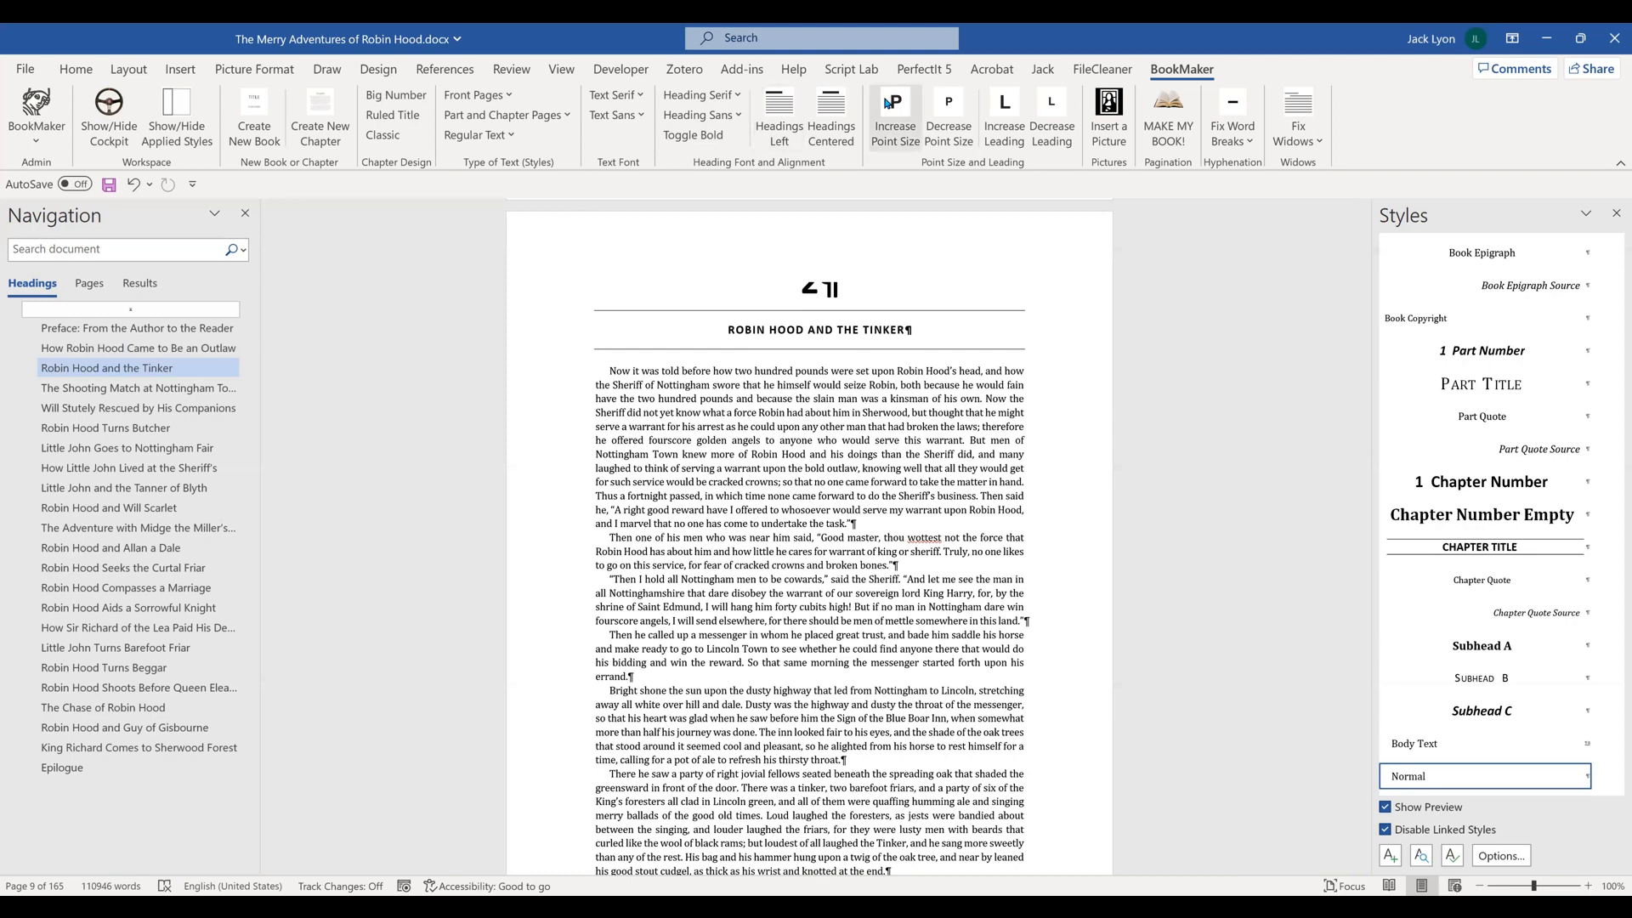
# - Generate the book at 6 × 9 inches with drop caps and a table of contents, and open it in Print Preview
pyautogui.click(1173, 113)
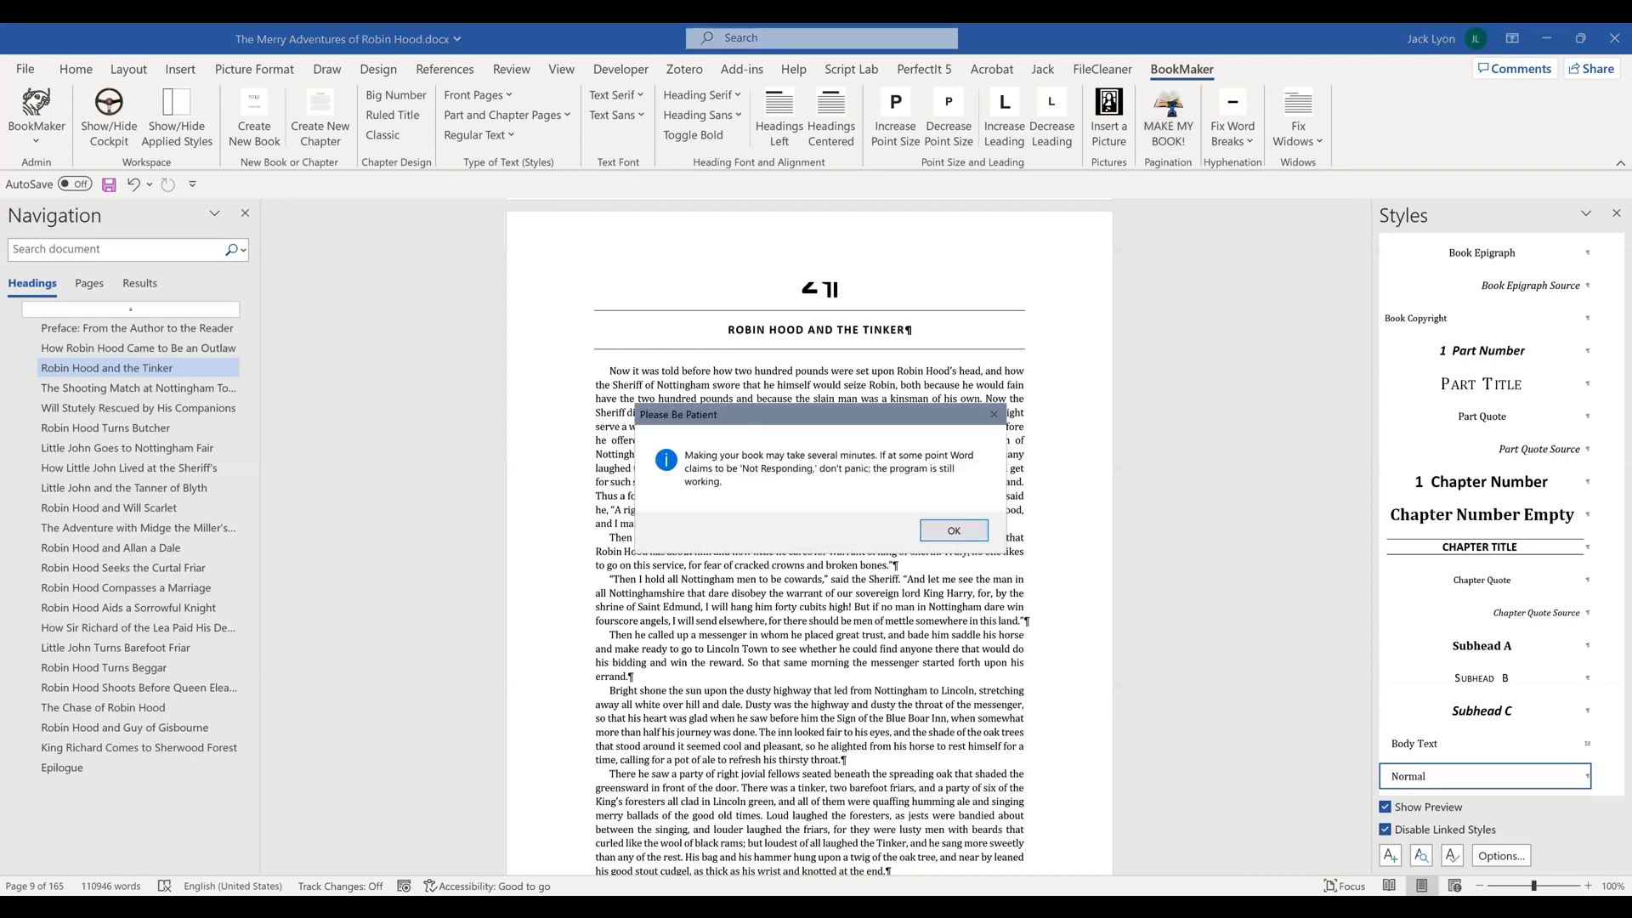
pyautogui.press('Return')
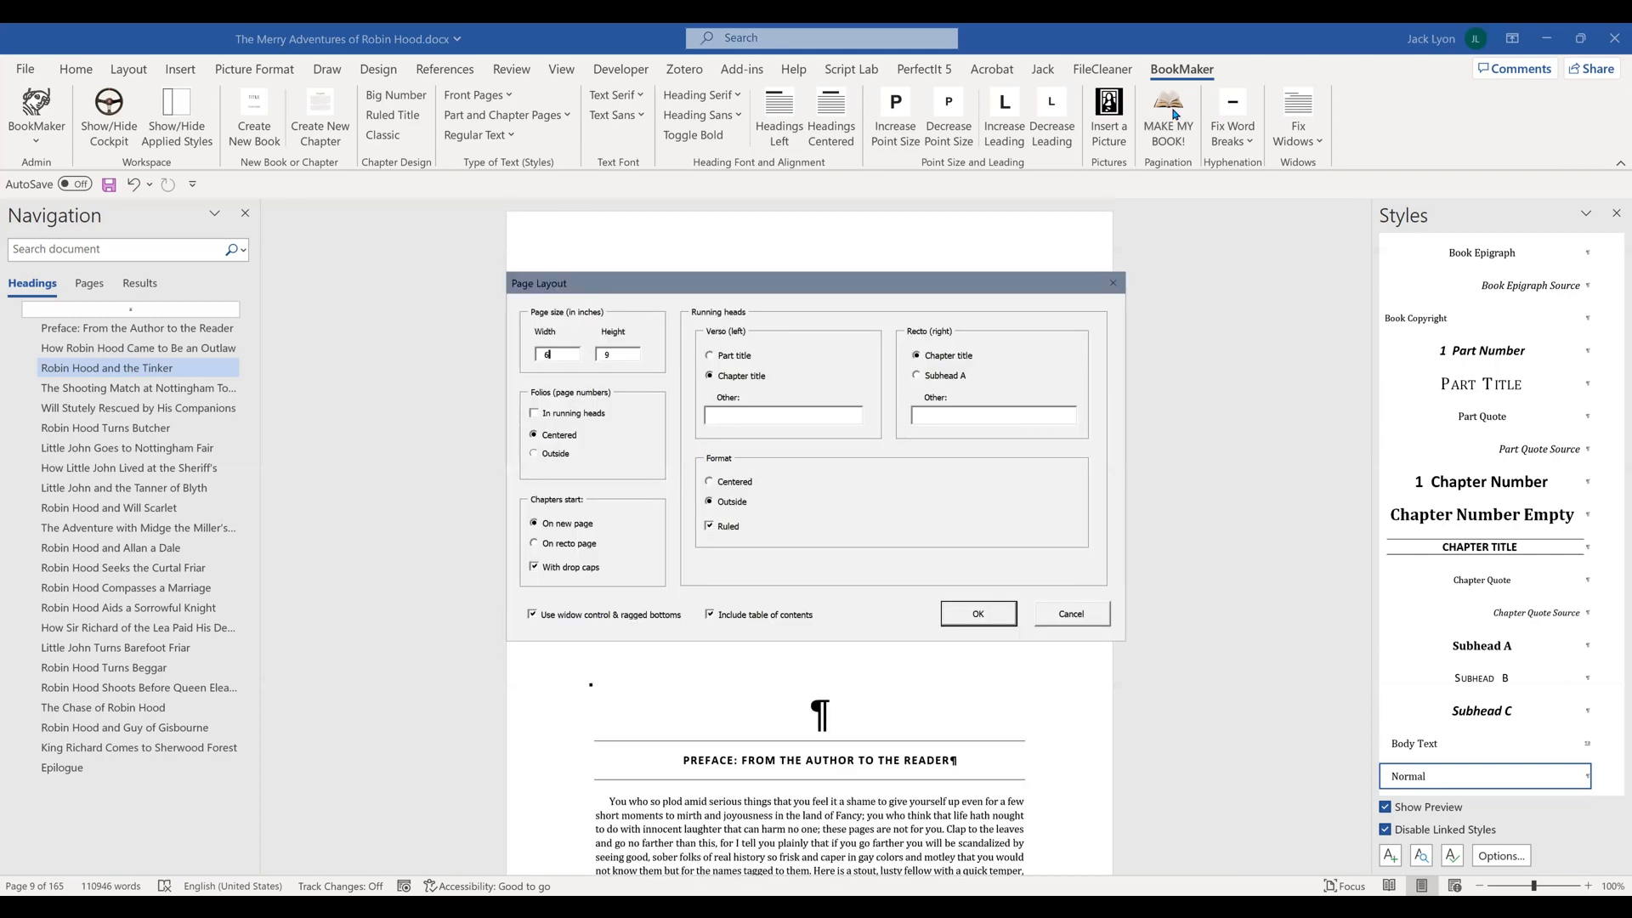
pyautogui.press('Return')
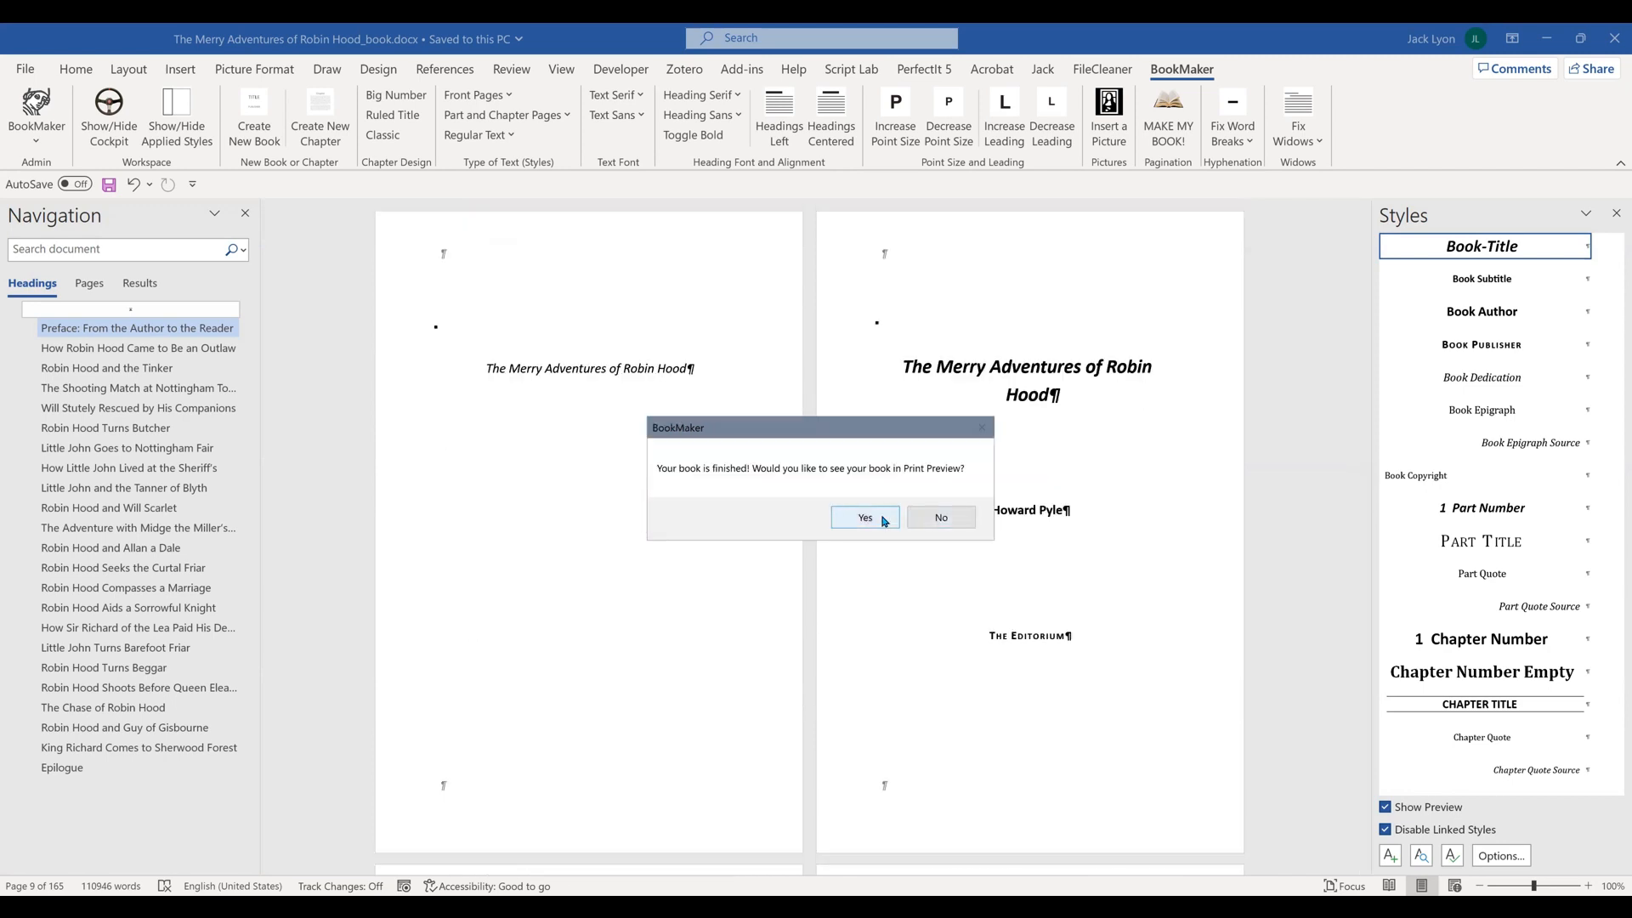
pyautogui.click(882, 519)
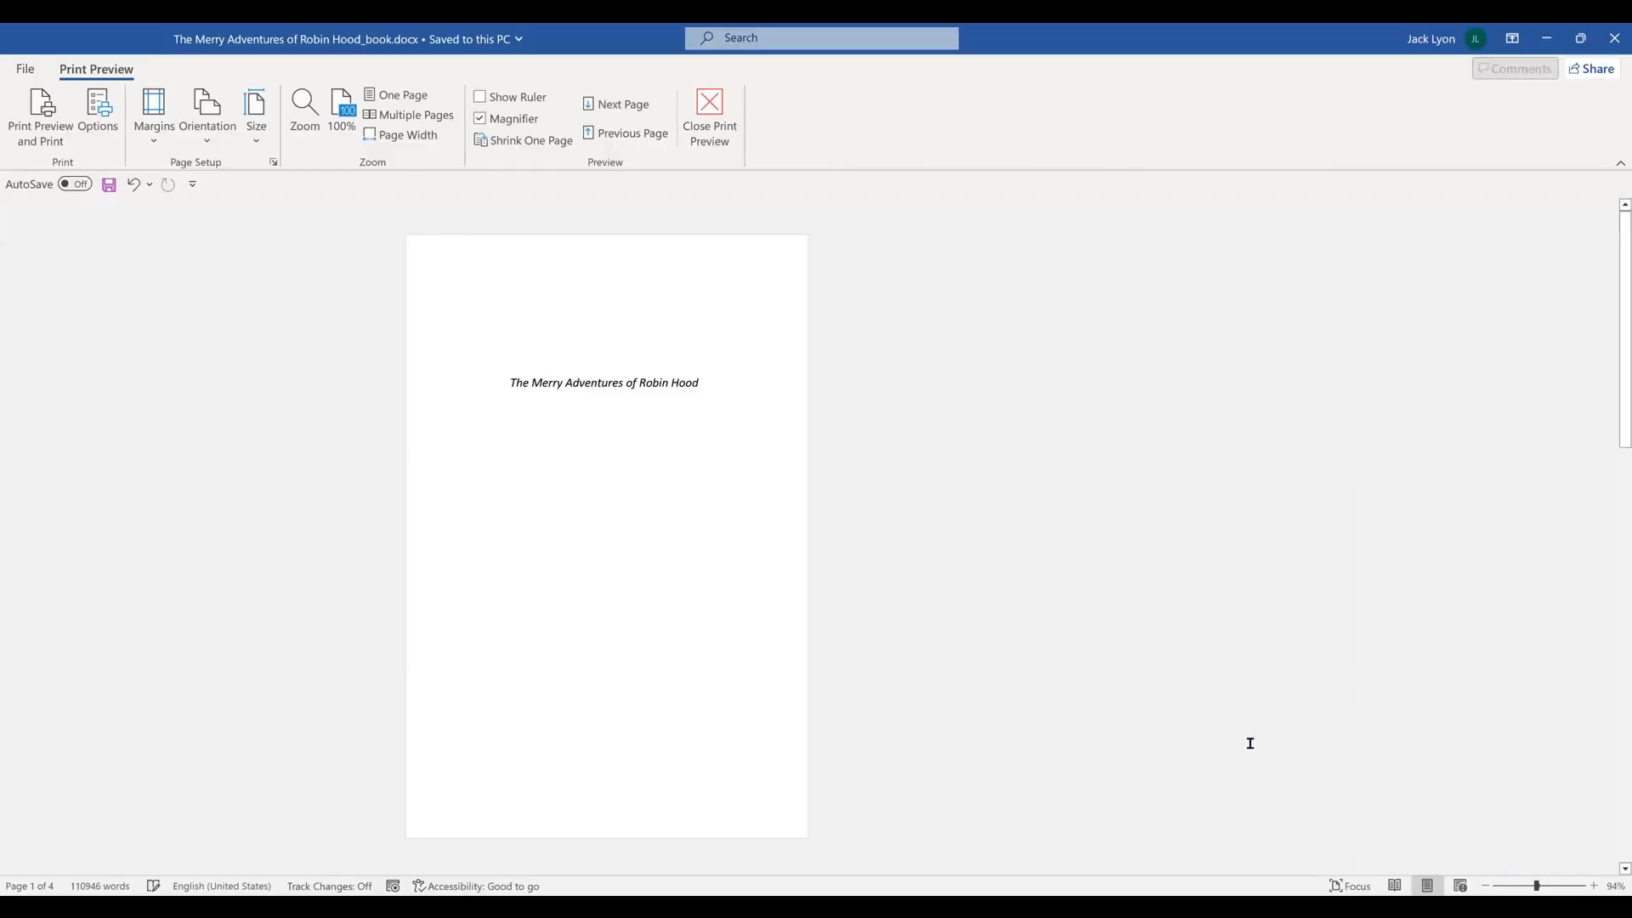
# - Review the generated book's title pages, contents, chapter openings, running heads, footnotes and verse through the chapter "Robin Hood Turns Butcher"
pyautogui.scroll(-1, 1251, 744)
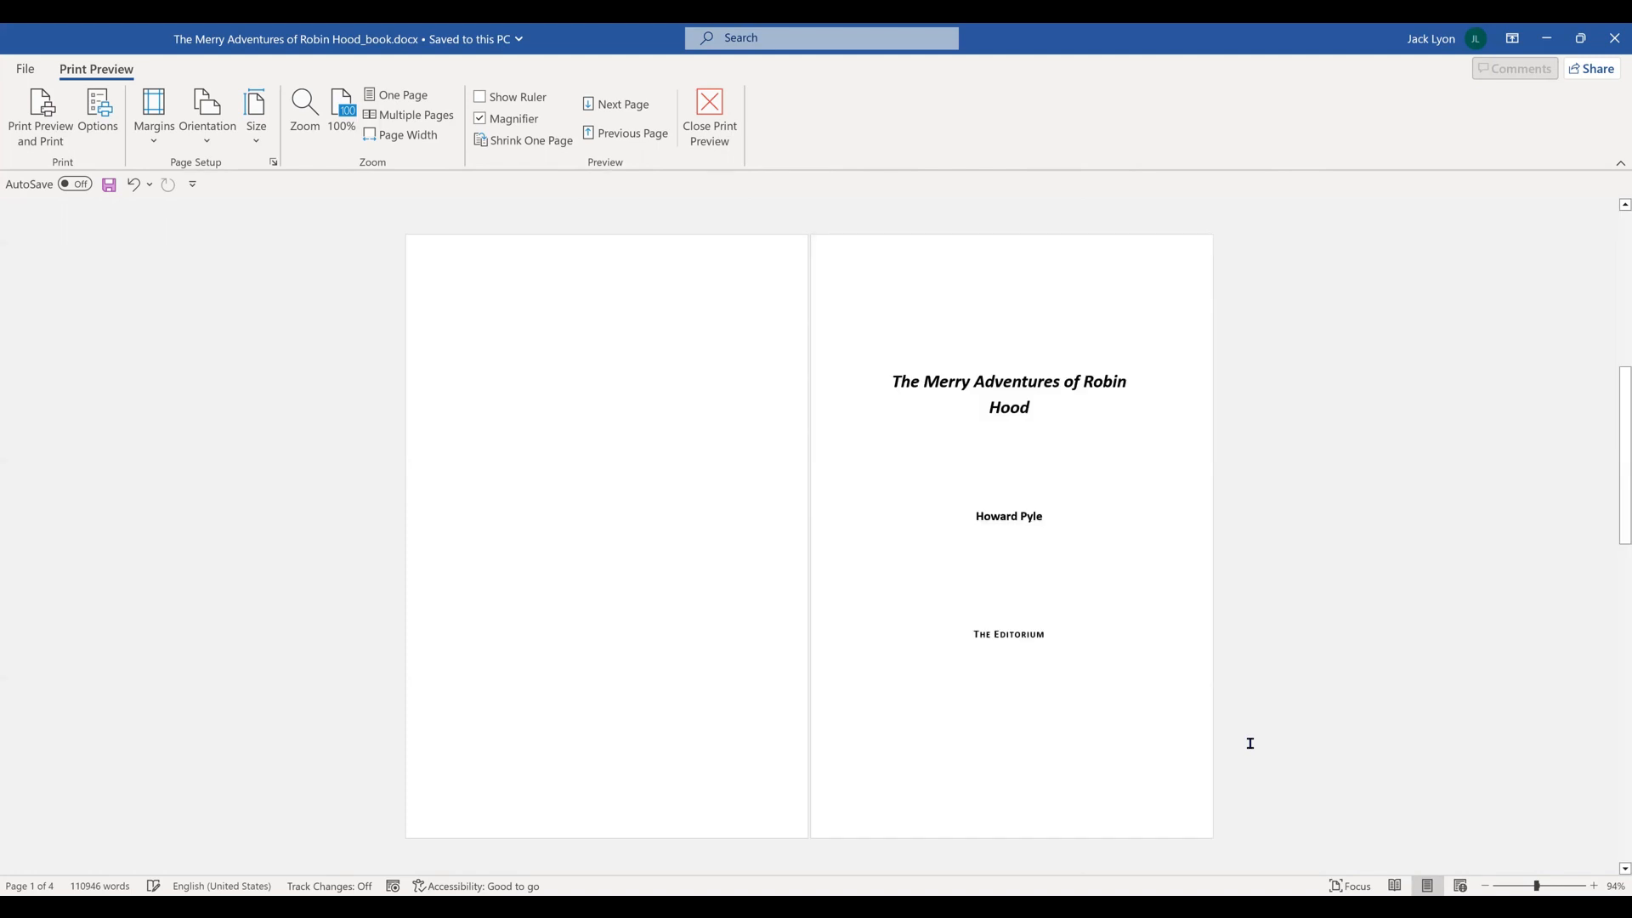
pyautogui.scroll(-1, 1251, 744)
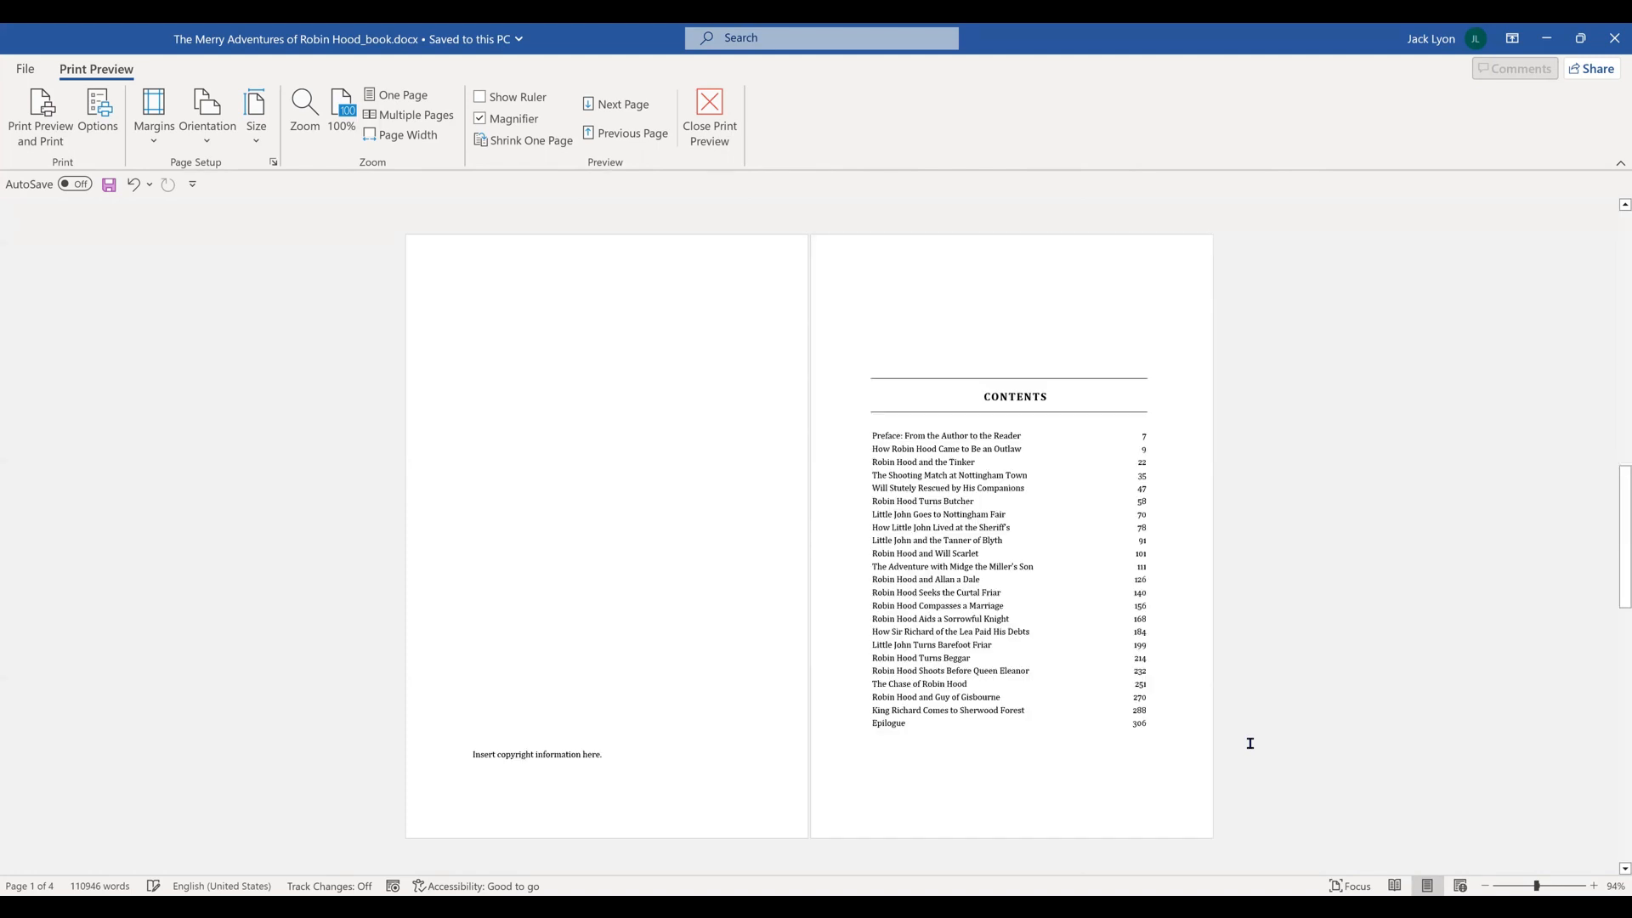
pyautogui.scroll(-1, 1250, 744)
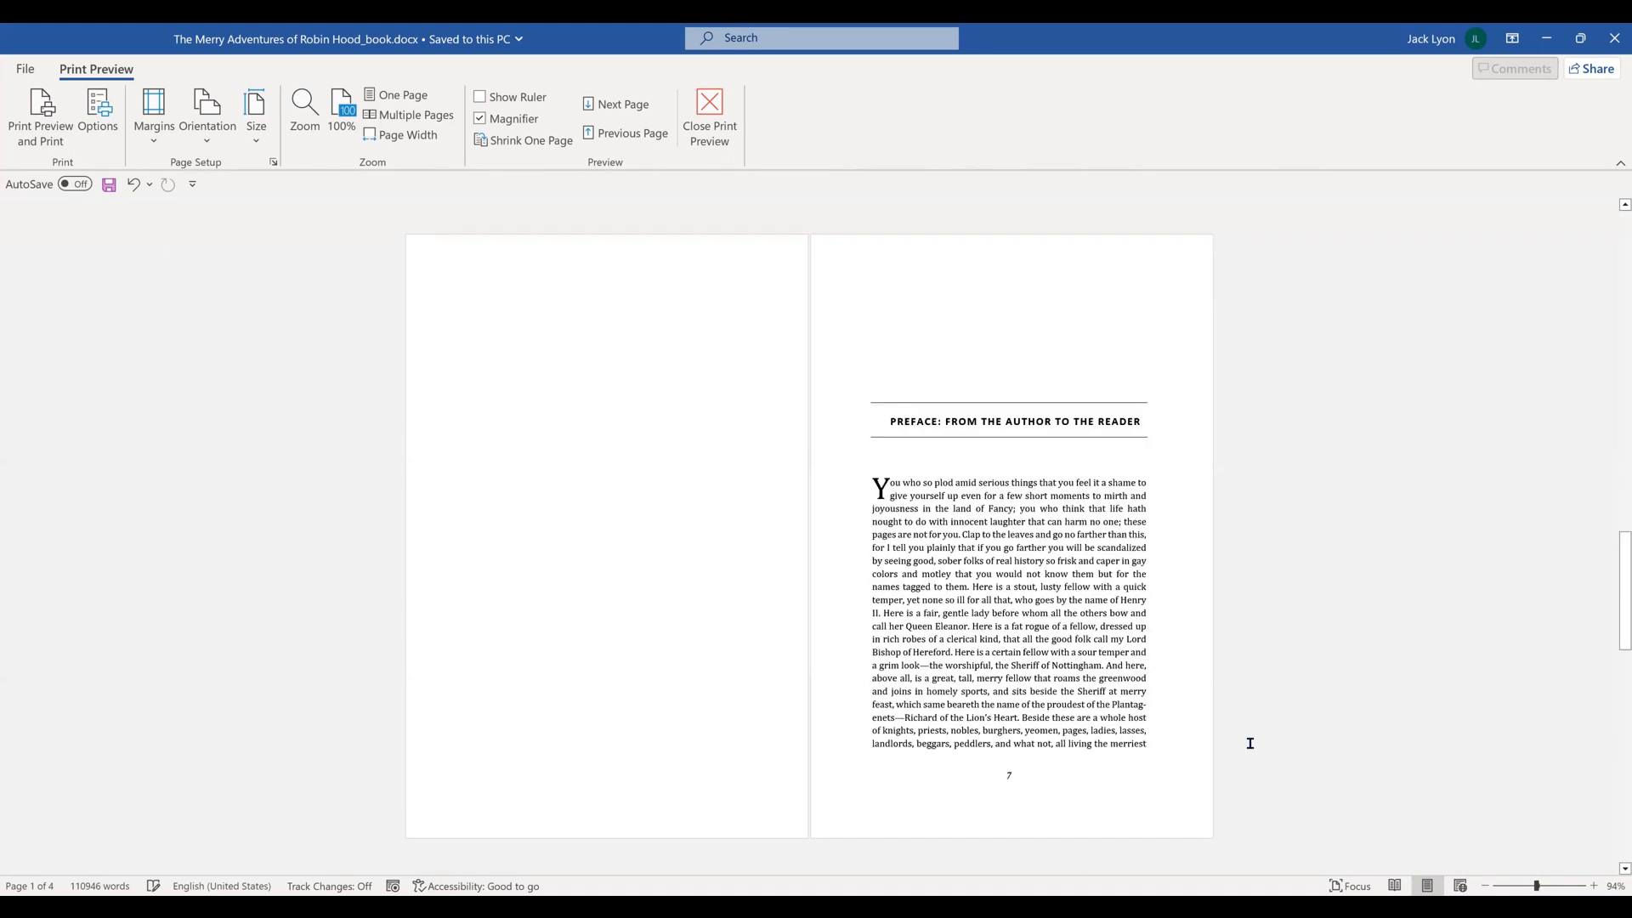
pyautogui.scroll(-1, 1250, 744)
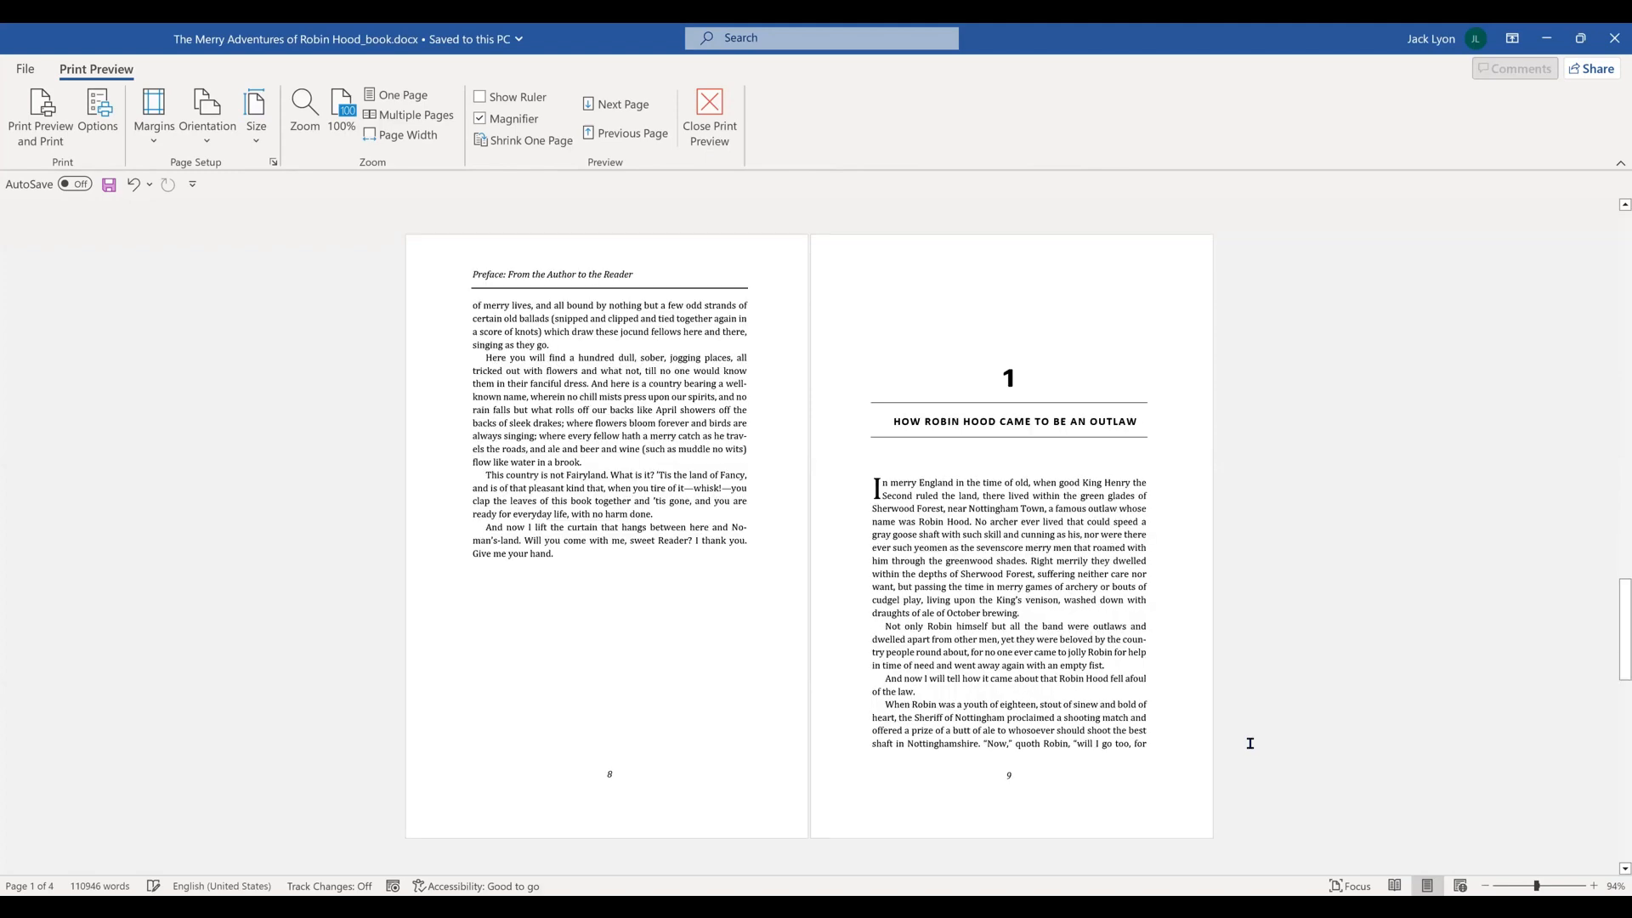
pyautogui.scroll(-1, 1250, 744)
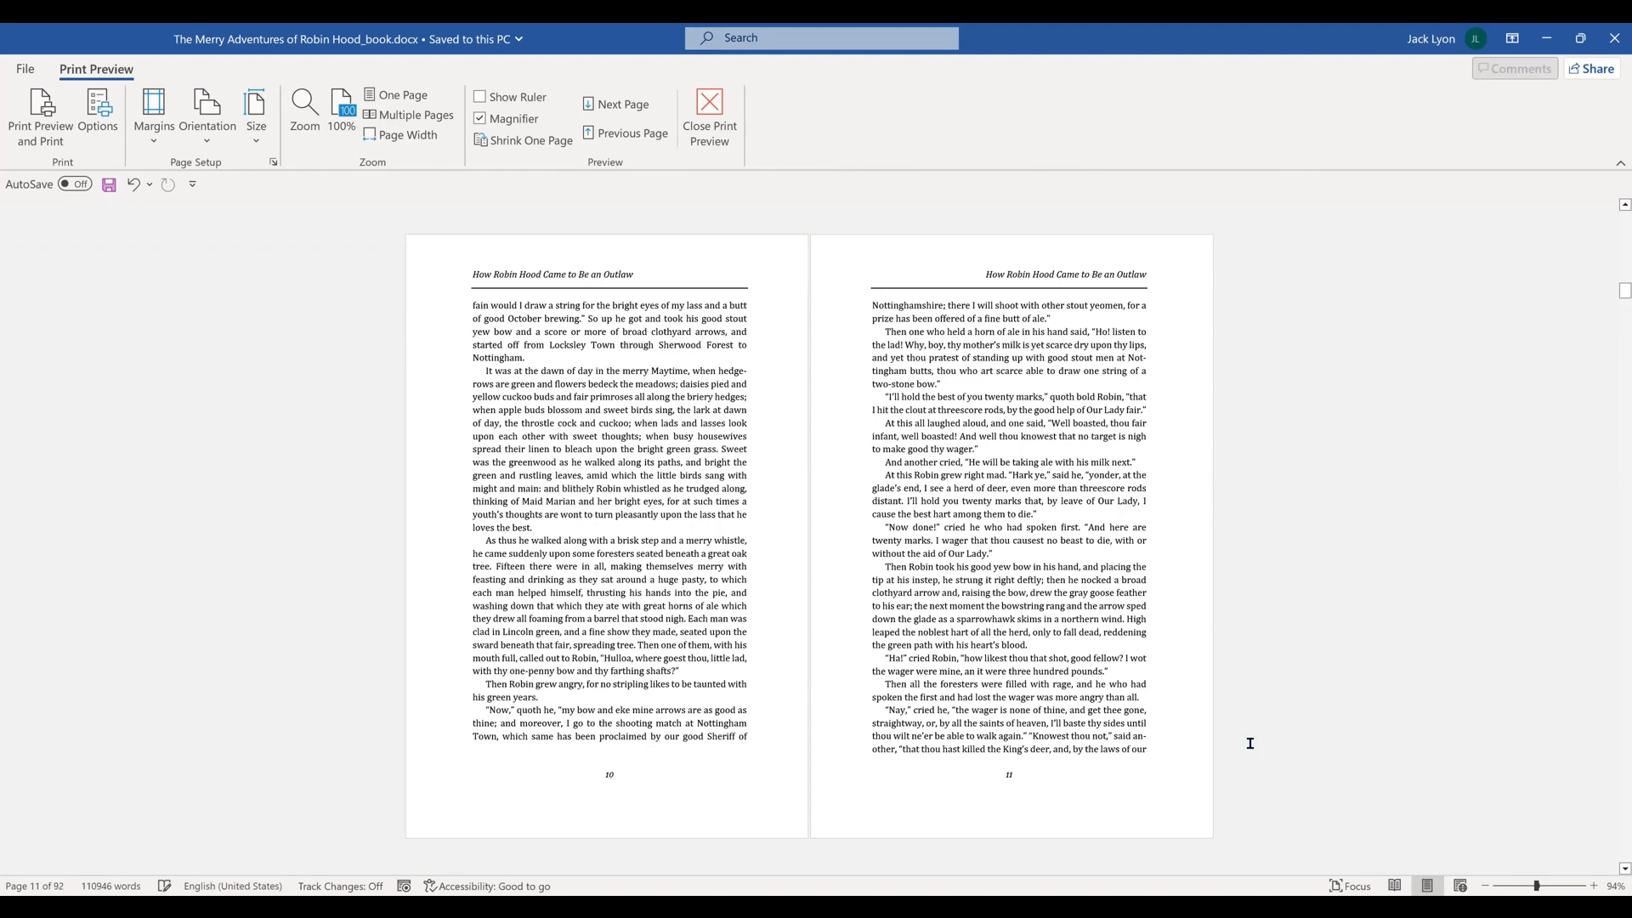
pyautogui.scroll(-1, 1250, 744)
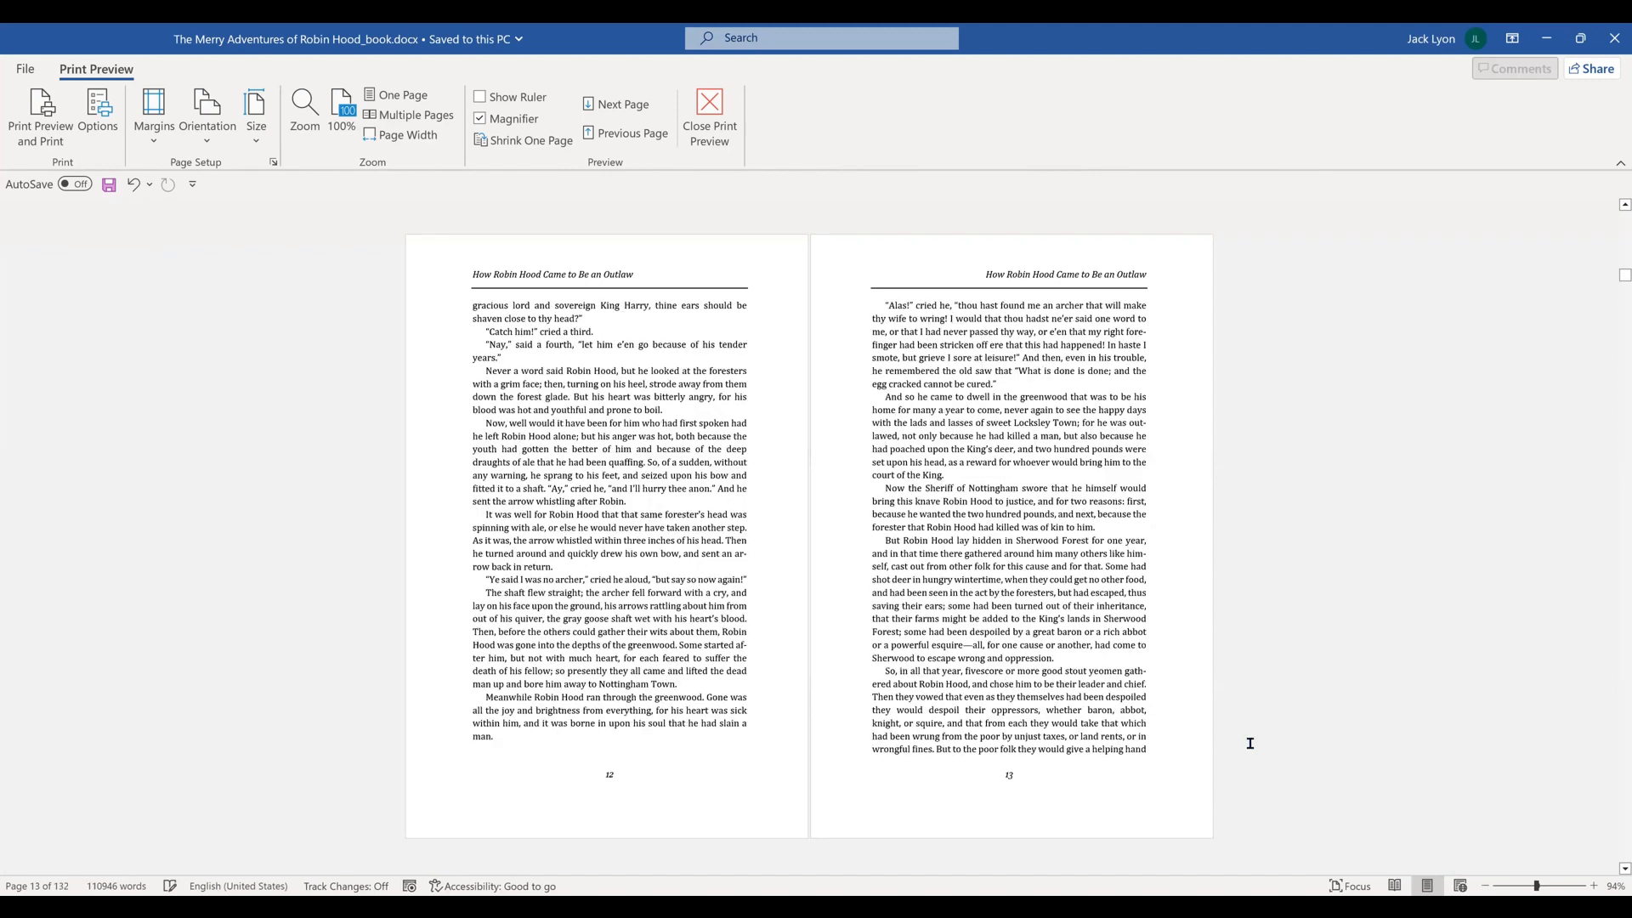
pyautogui.scroll(-1, 1250, 744)
pyautogui.scroll(-1, 1250, 744)
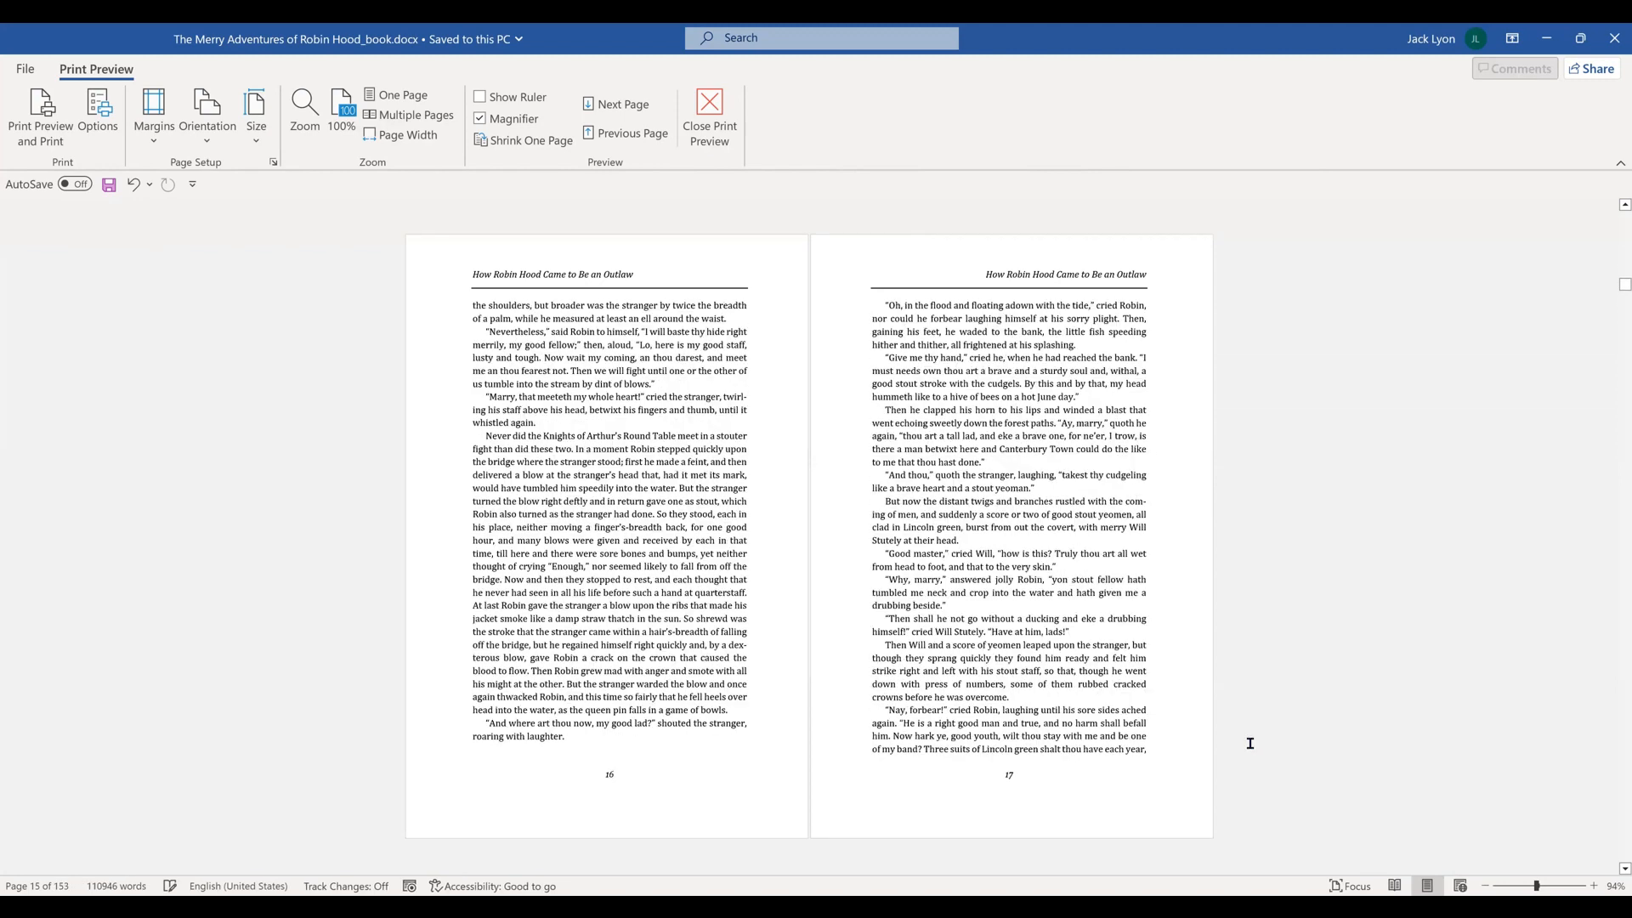
pyautogui.scroll(-1, 1250, 744)
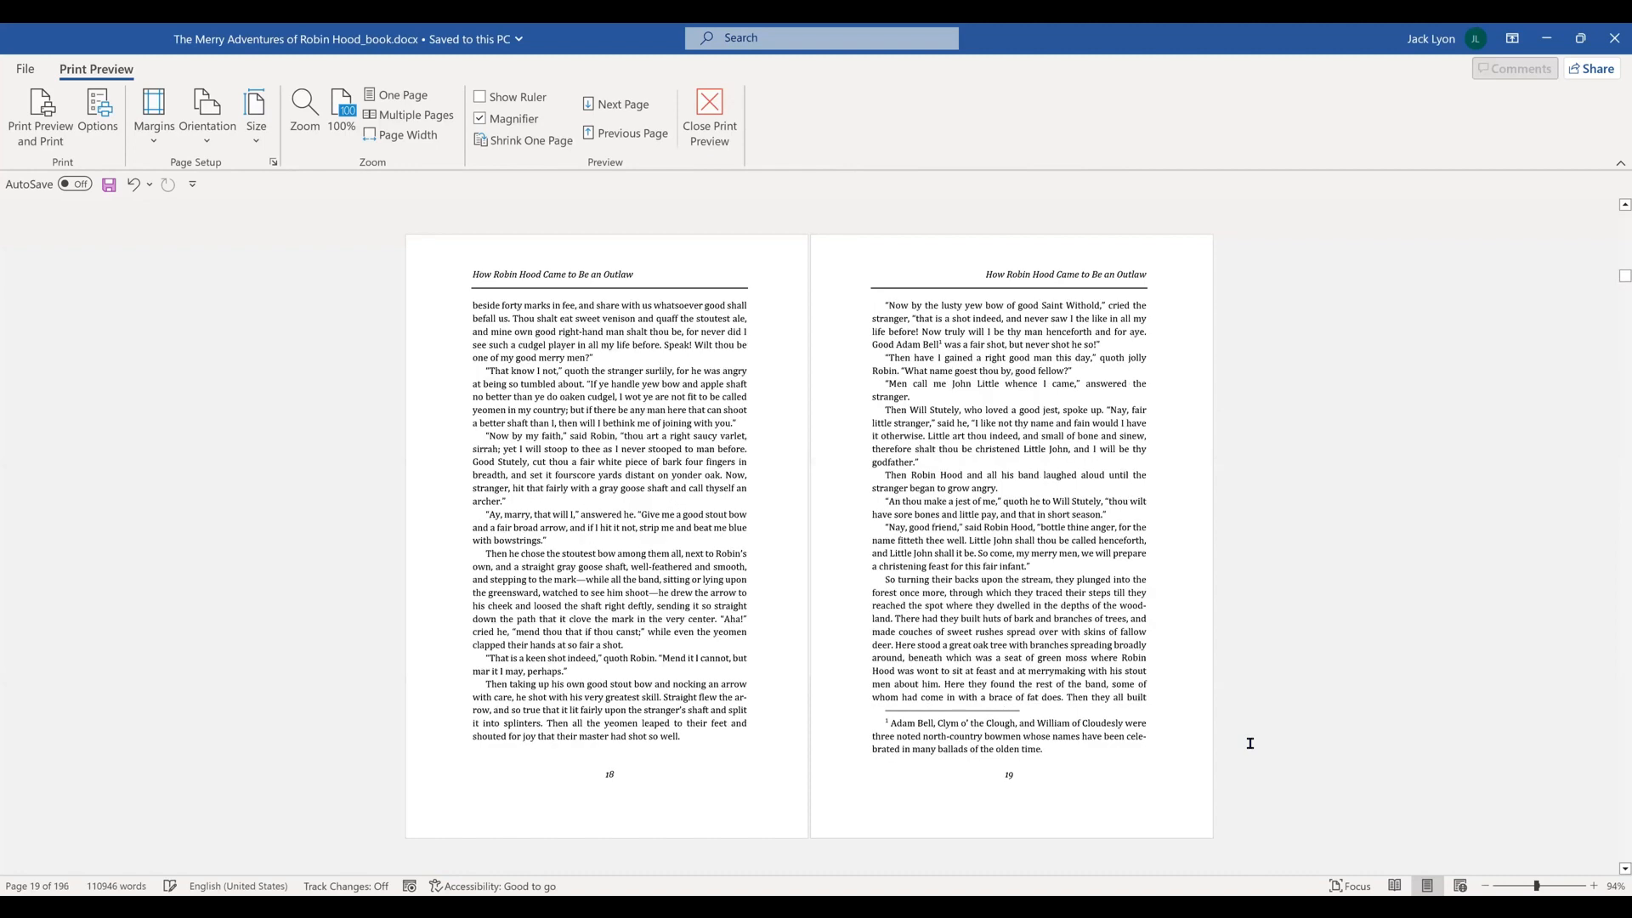
pyautogui.scroll(-1, 1250, 744)
pyautogui.scroll(-1, 1250, 744)
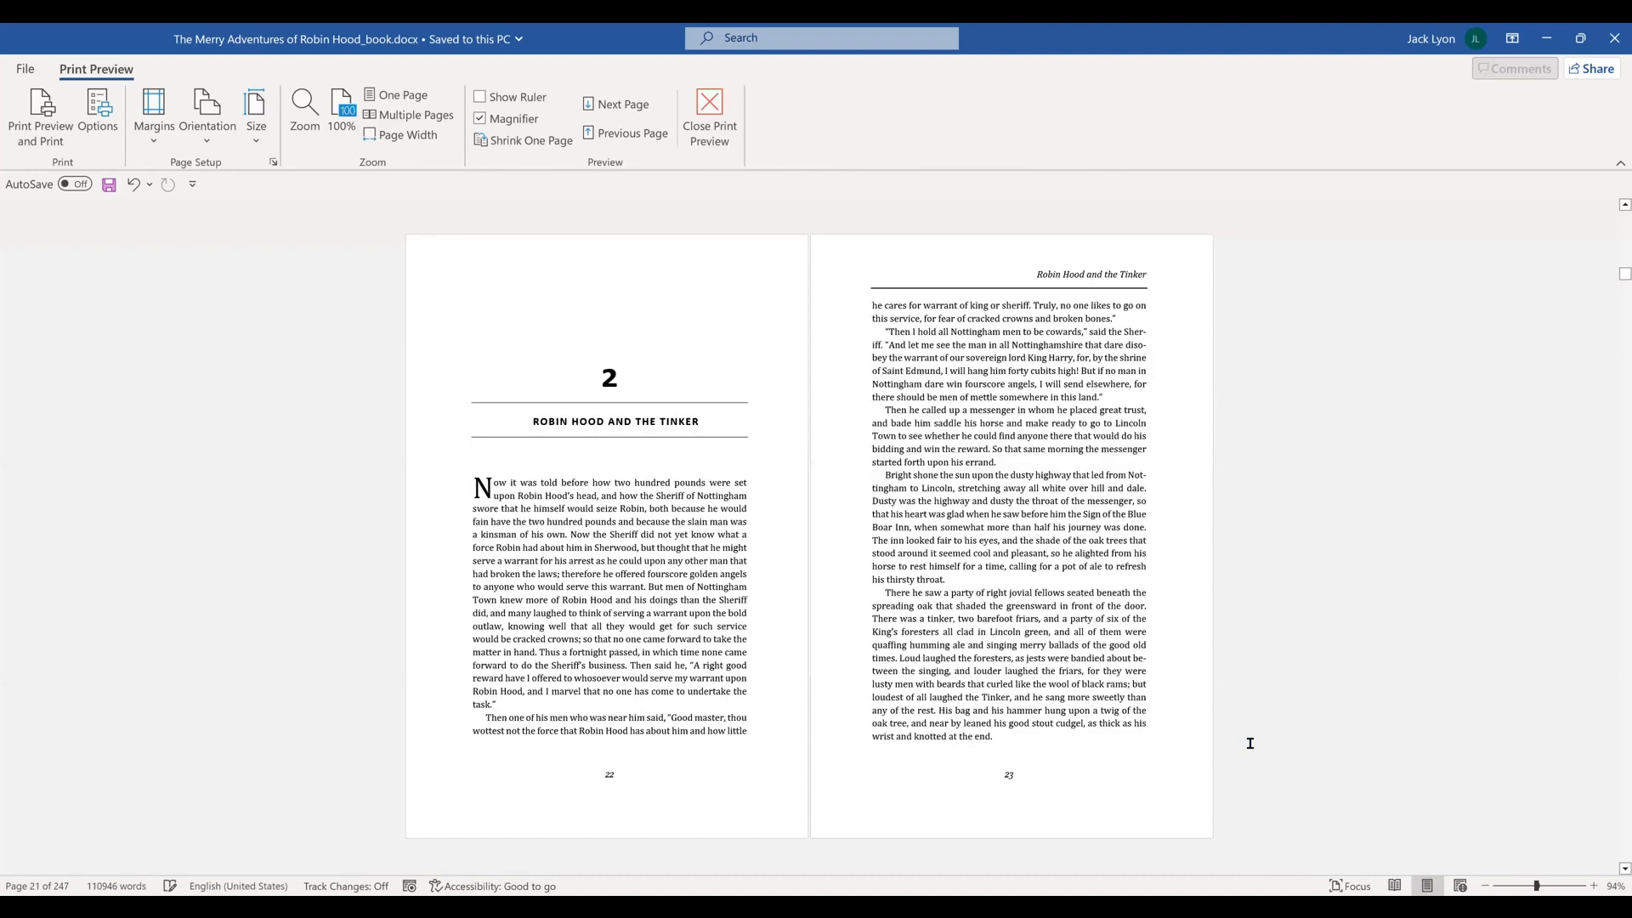
pyautogui.scroll(-1, 1250, 744)
pyautogui.scroll(-1, 1250, 744)
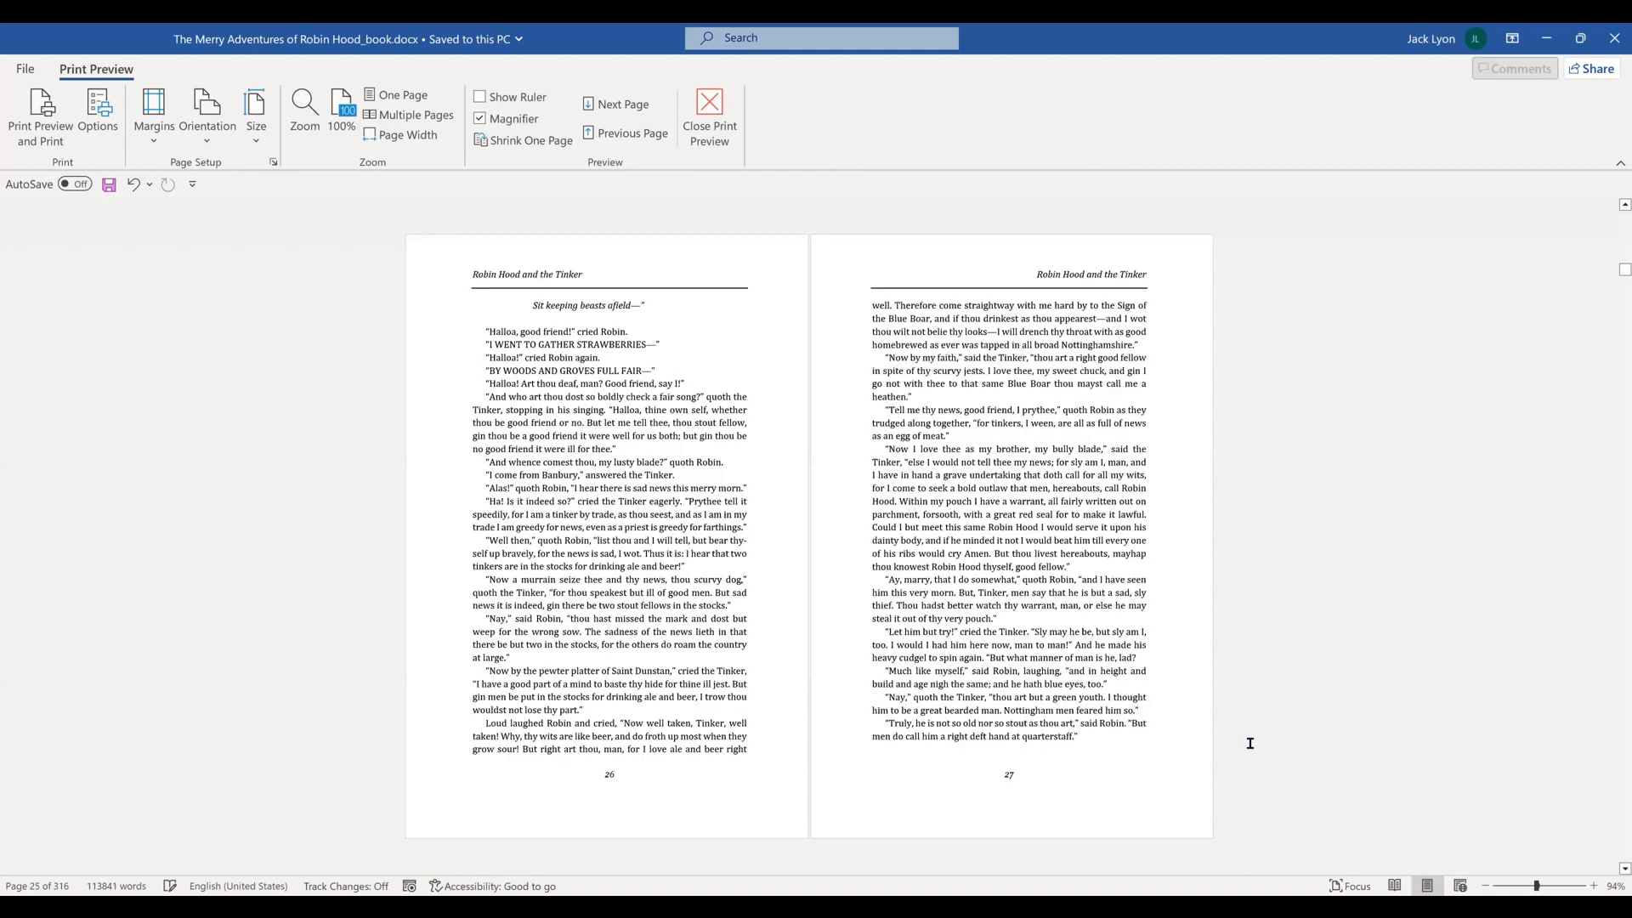
pyautogui.scroll(-1, 1250, 744)
pyautogui.scroll(-1, 1251, 744)
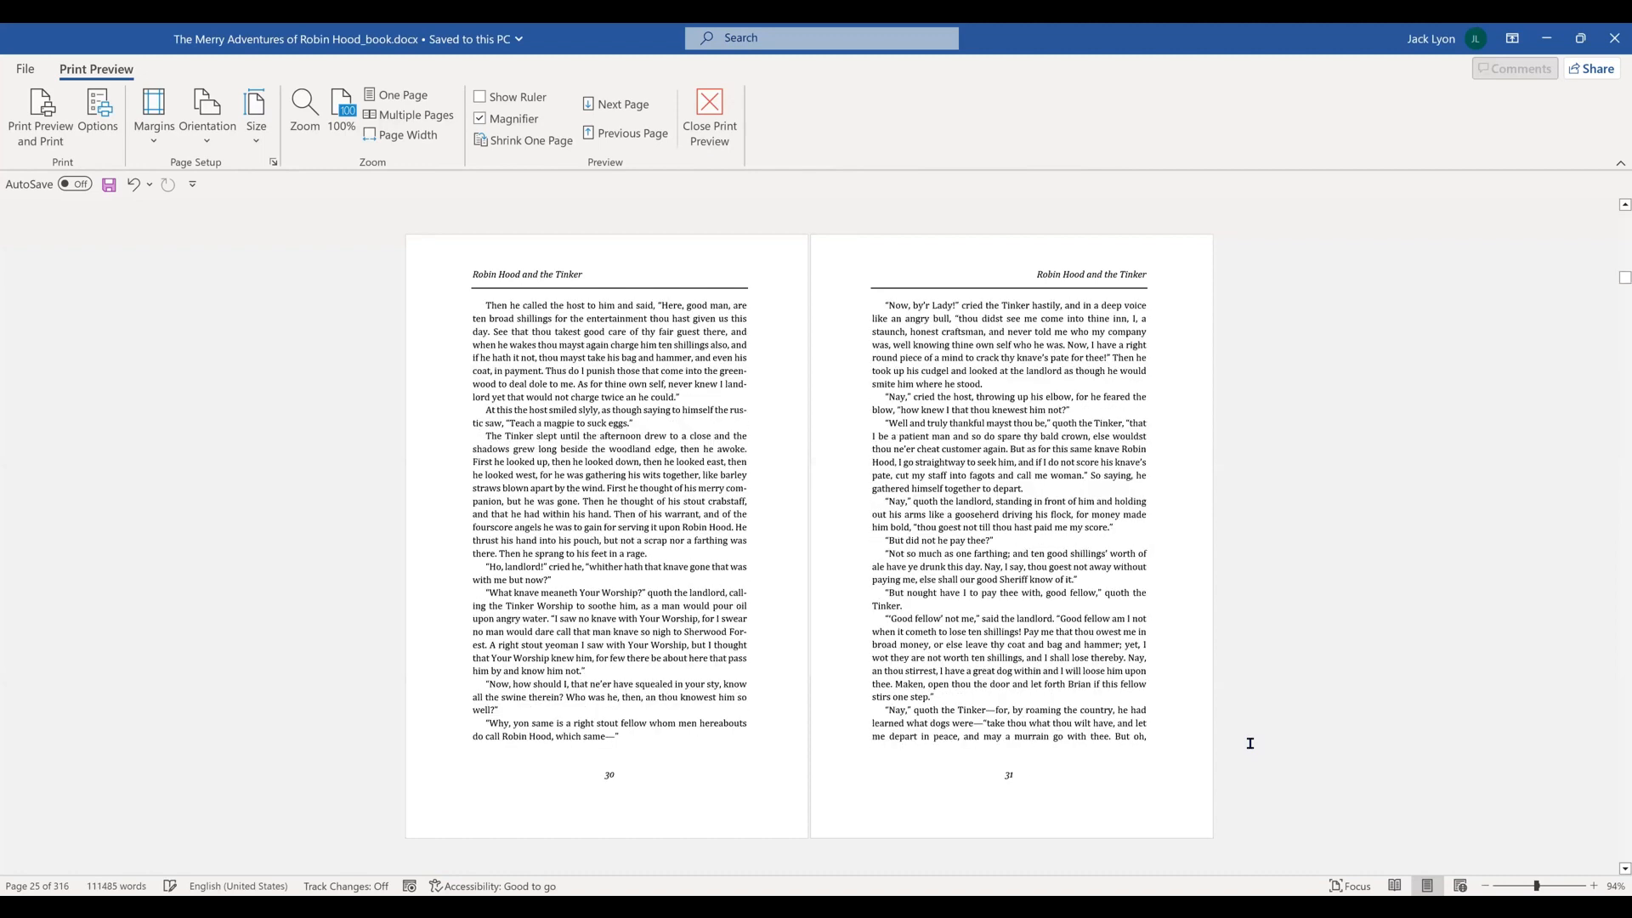
pyautogui.scroll(-1, 1250, 744)
pyautogui.scroll(-1, 1251, 744)
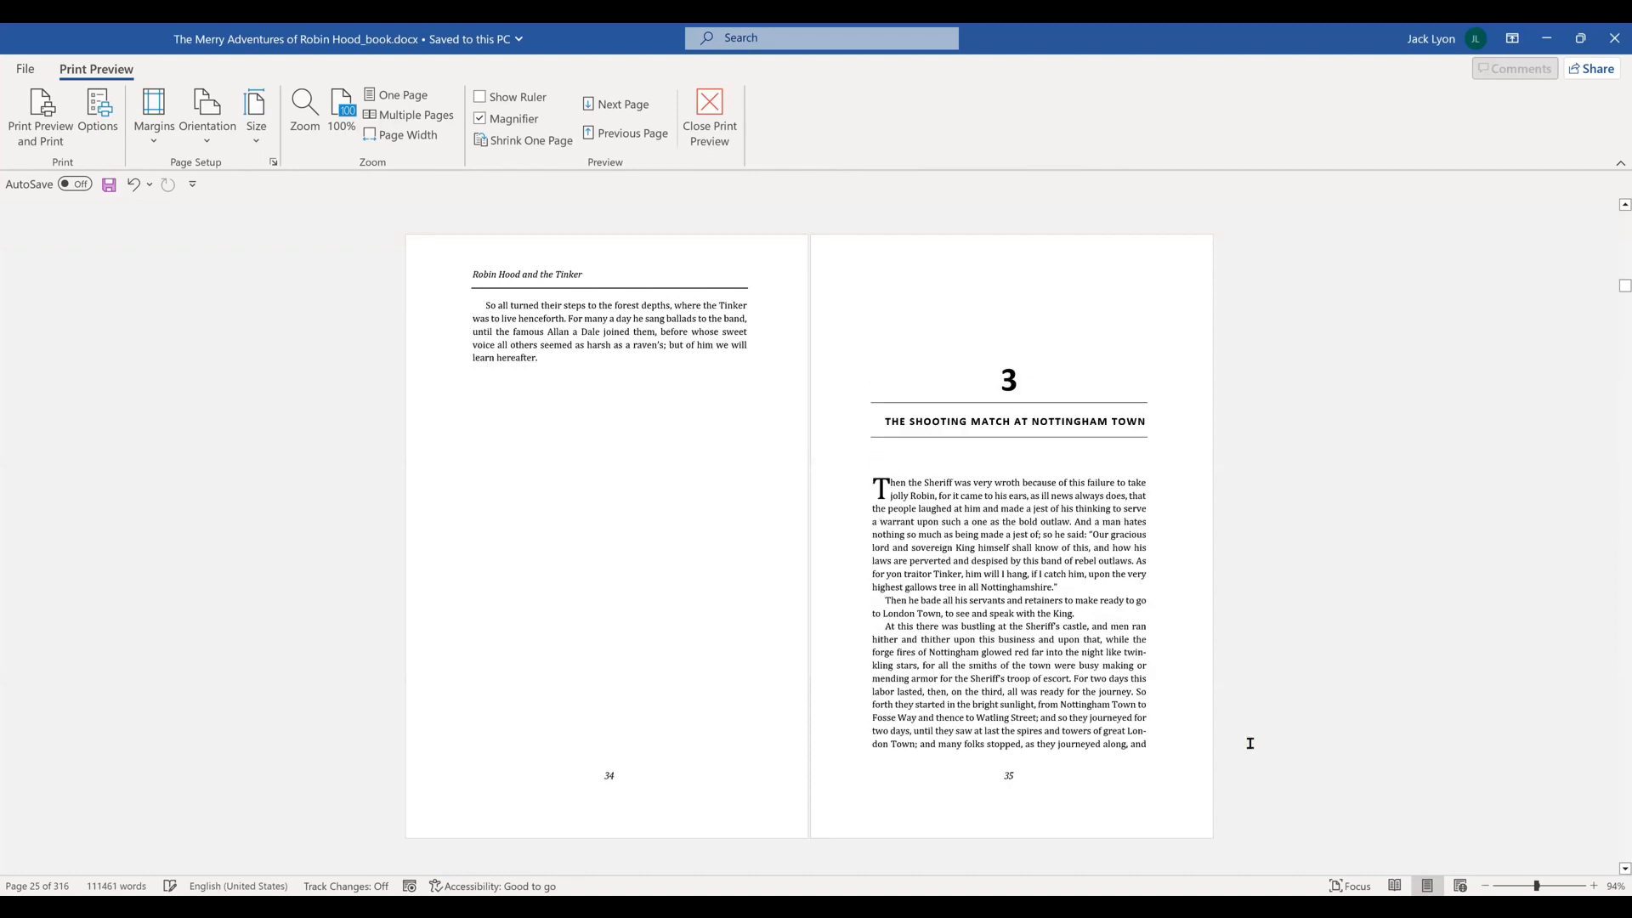
pyautogui.scroll(-1, 1250, 744)
pyautogui.scroll(-11, 1251, 743)
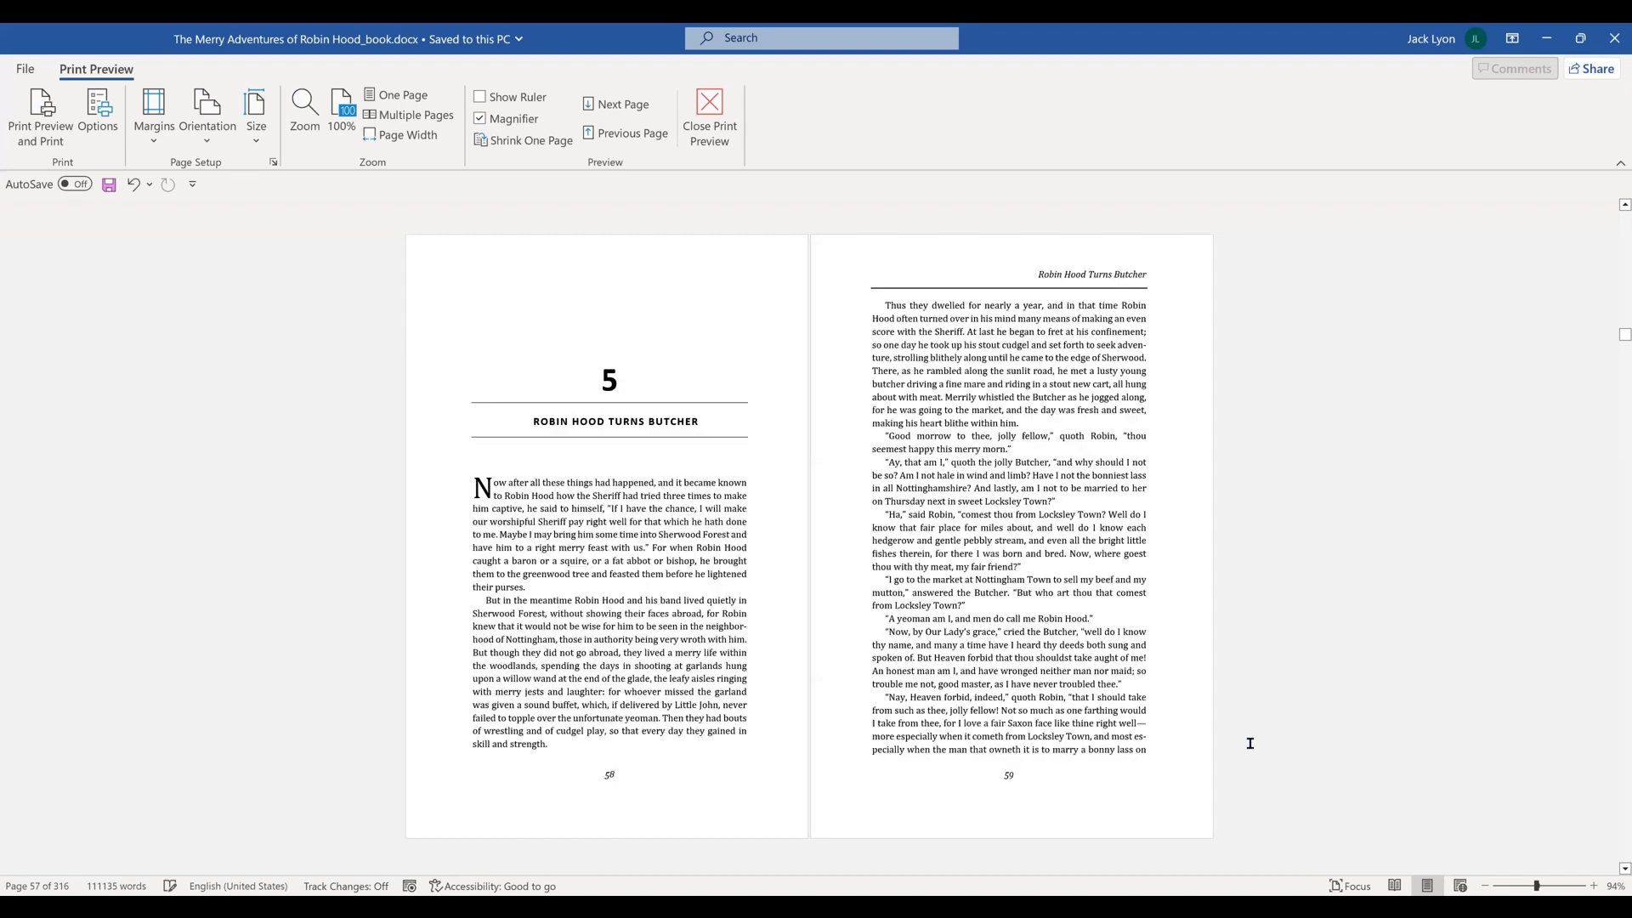
pyautogui.scroll(-1, 1251, 743)
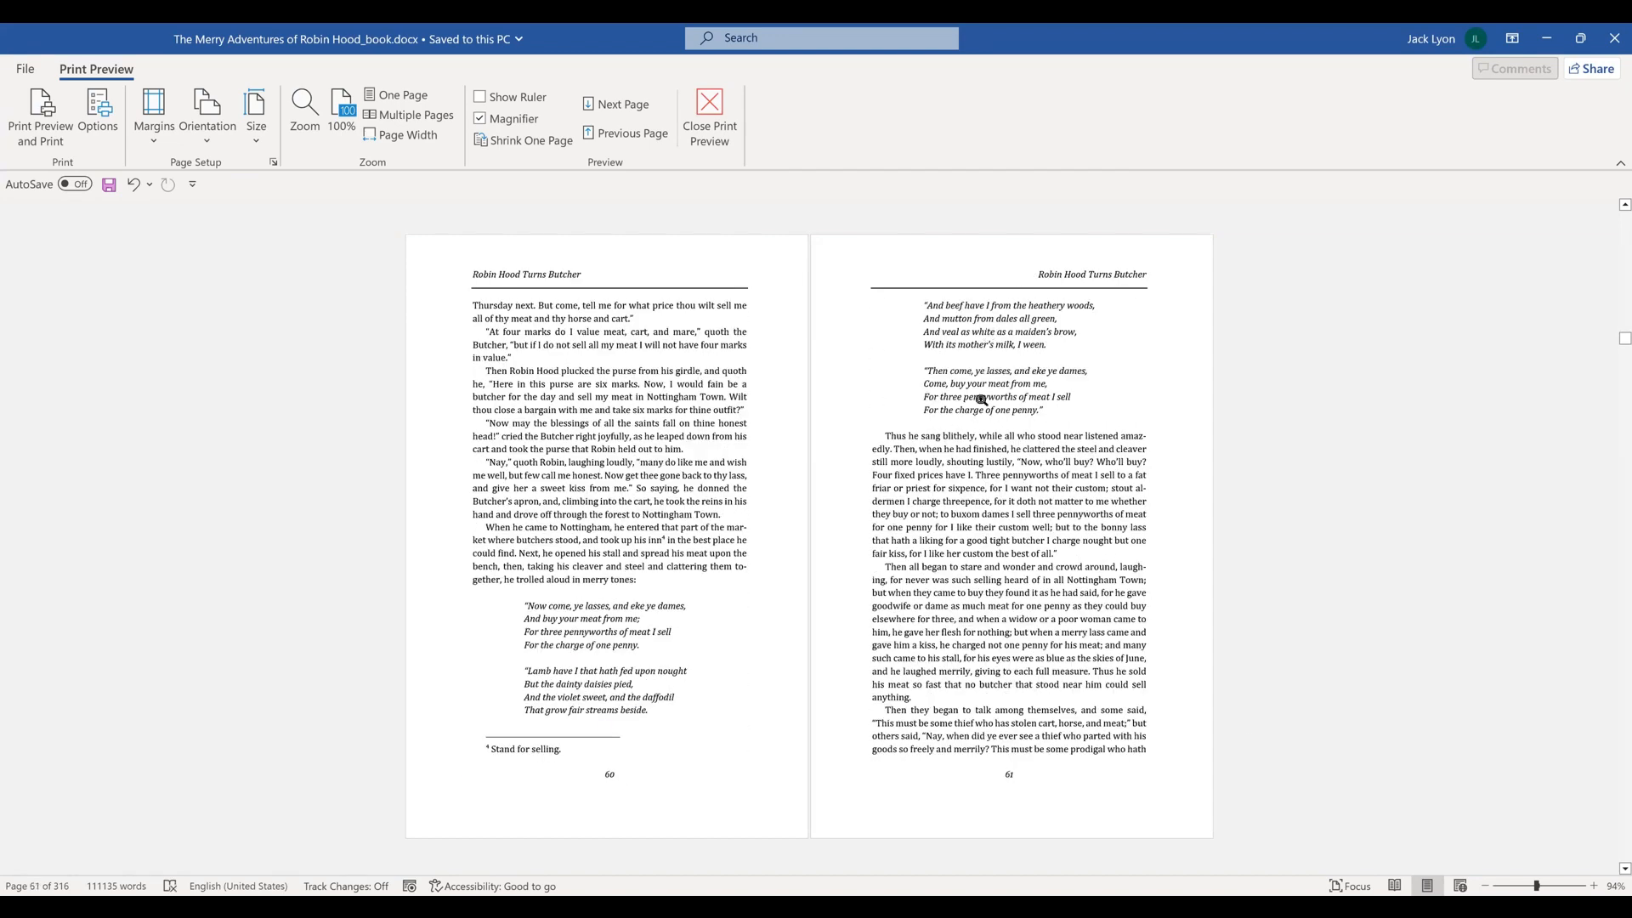
pyautogui.click(1104, 759)
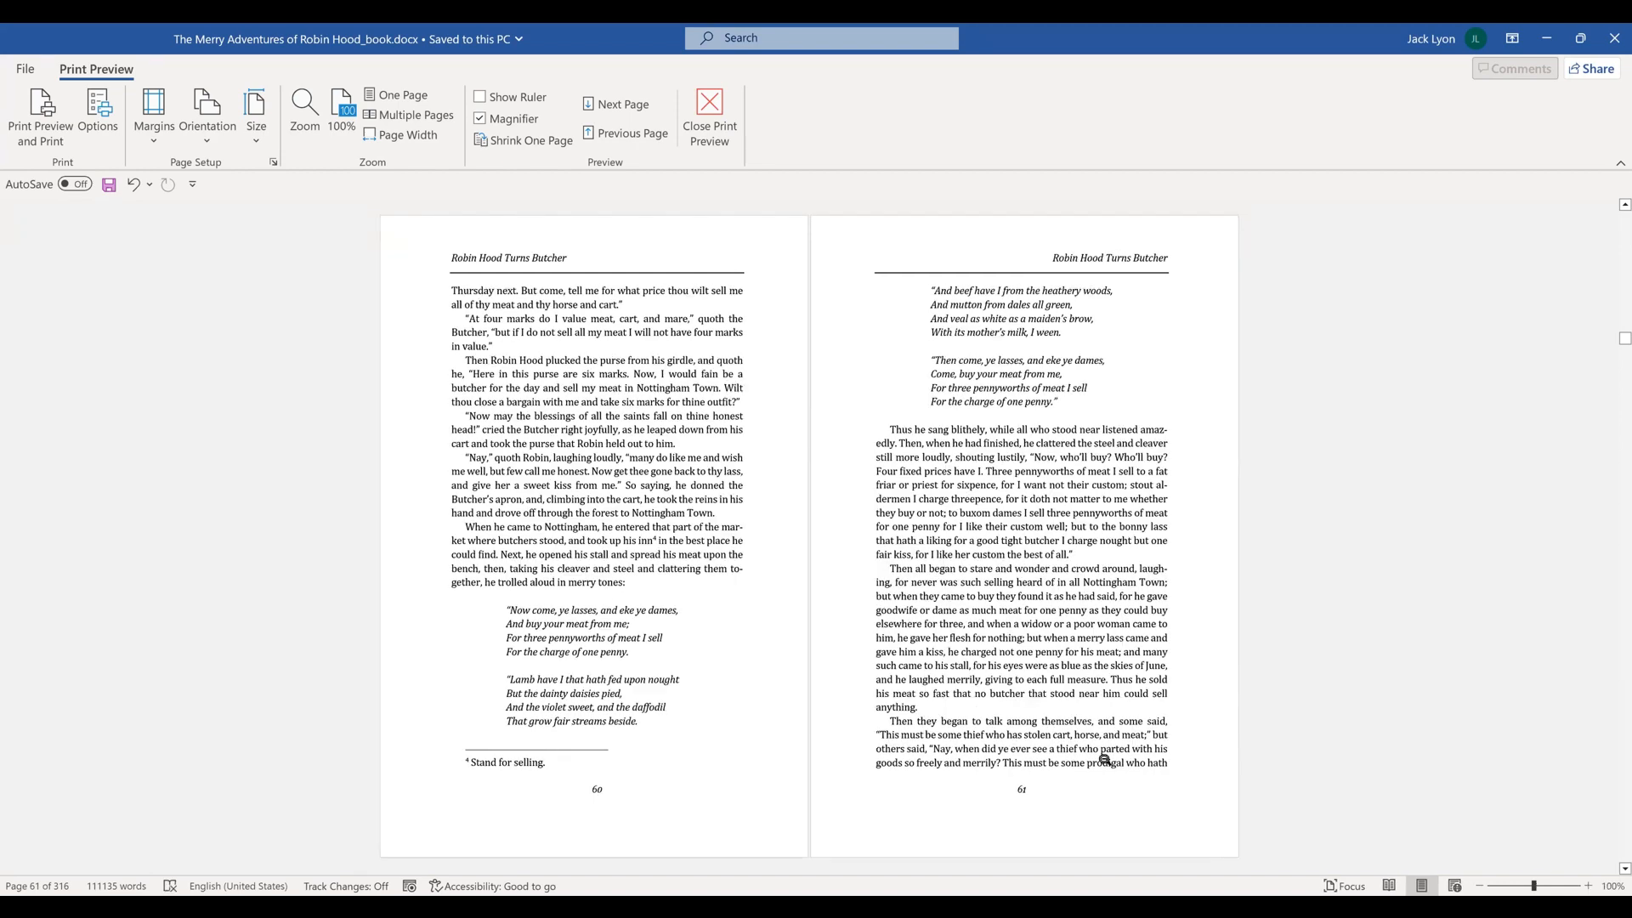